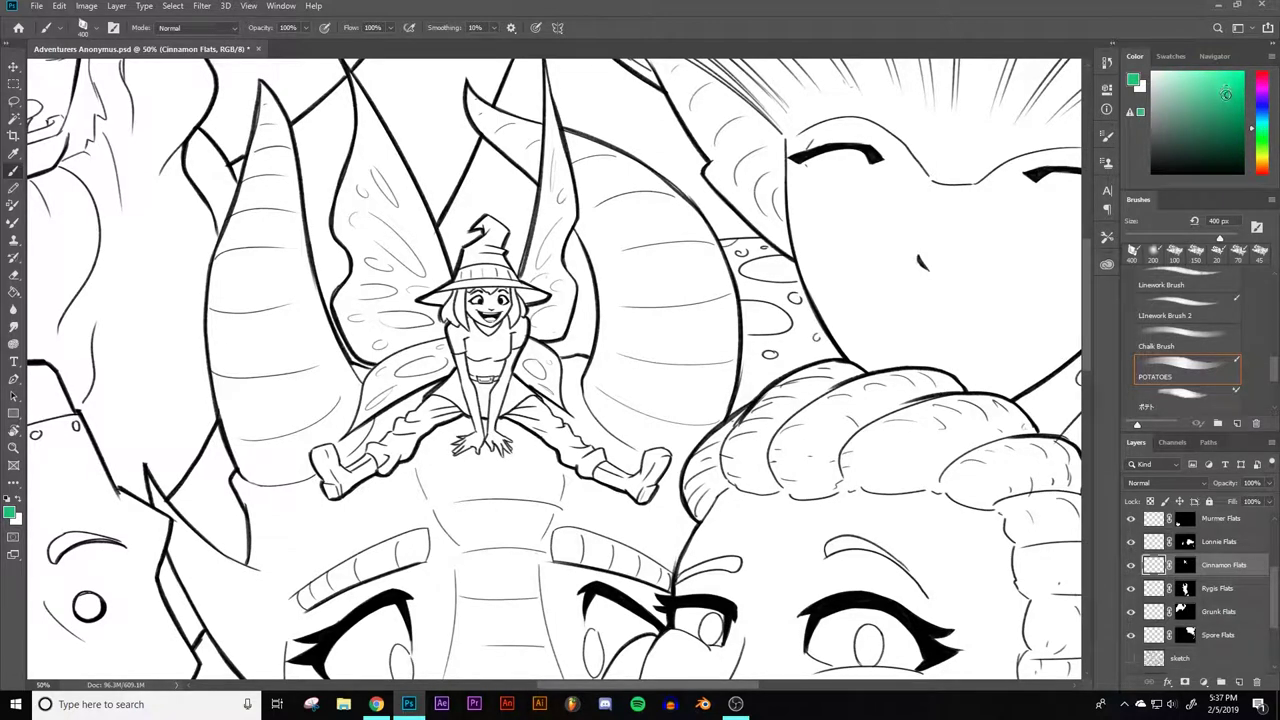
- Paint the small witch's dress a muted teal green on the Cinnamon Flats layer with the Chalk Brush at 50 px
left_click_drag(1227, 95, 1202, 94)
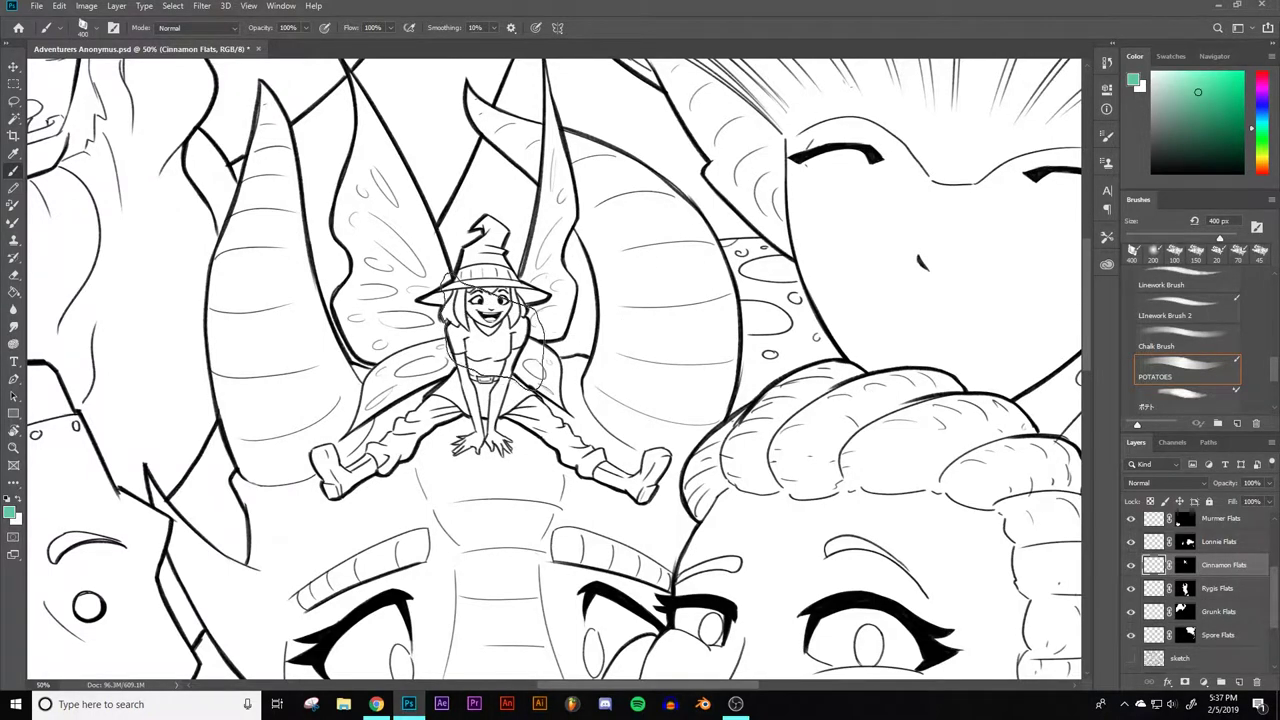
left_click(1170, 374)
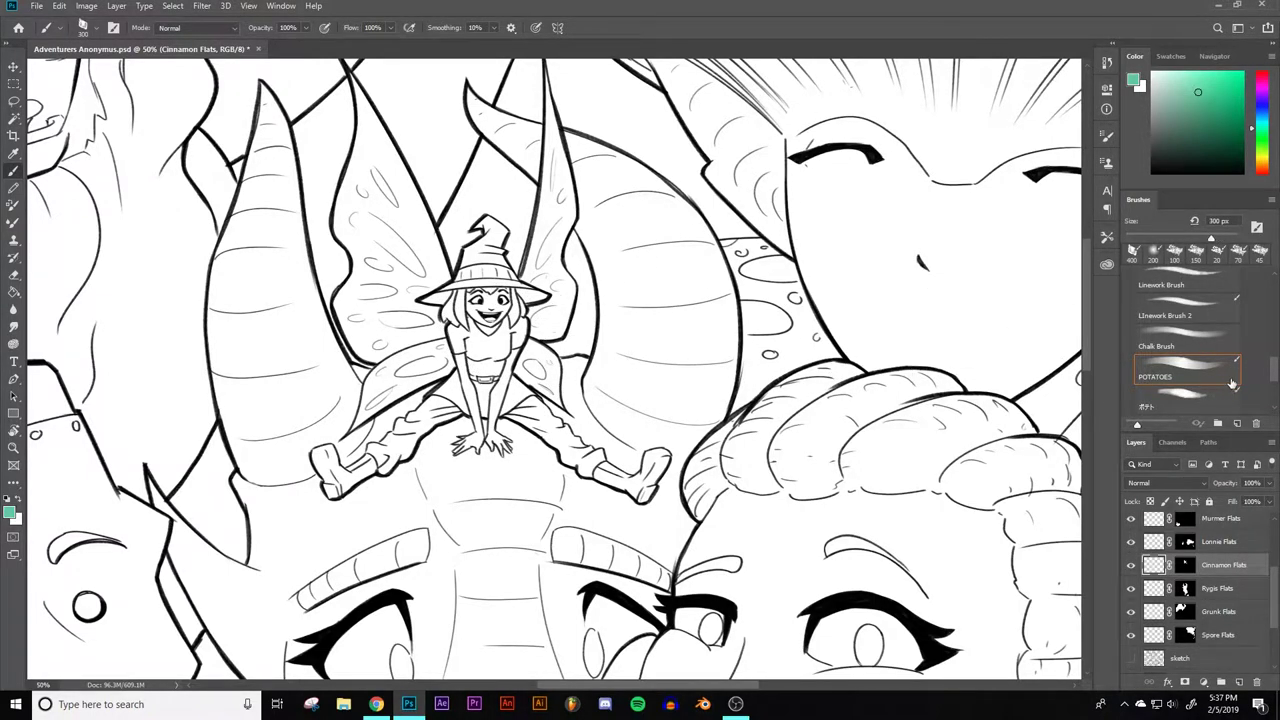
left_click(1201, 338)
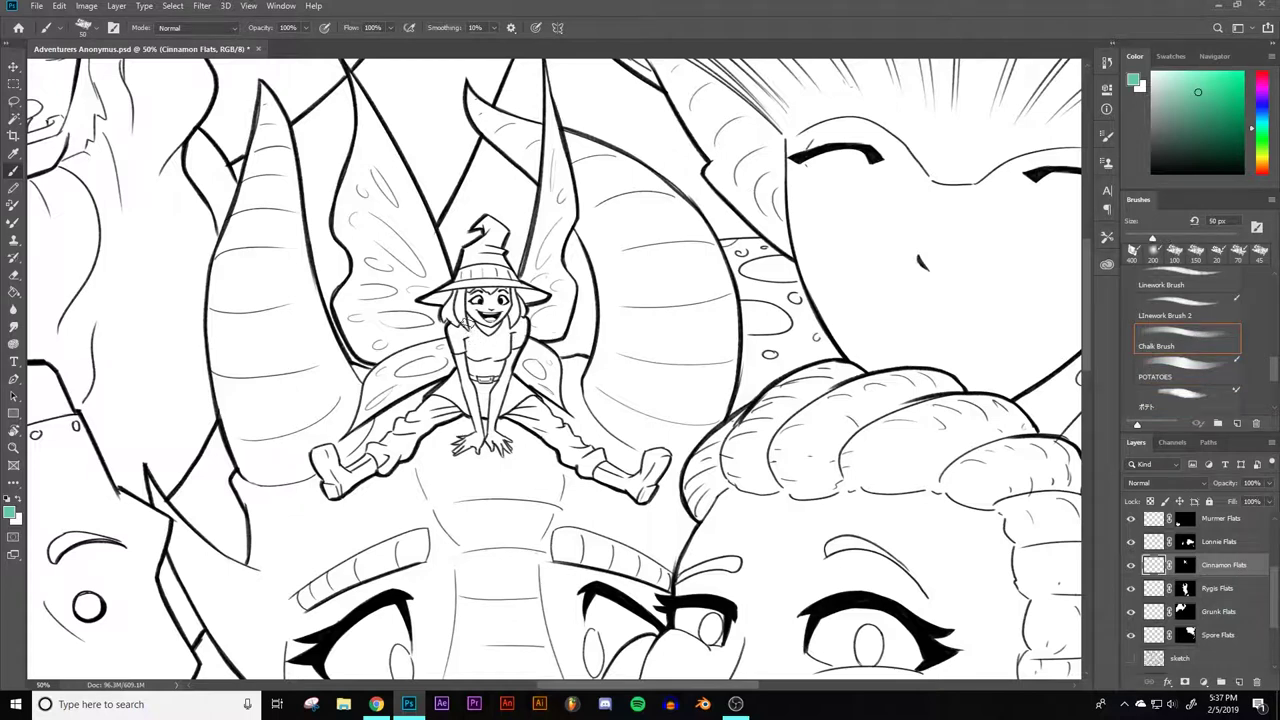
mouse_move(468, 322)
left_mouse_down()
mouse_move(482, 342)
mouse_move(510, 325)
mouse_move(515, 335)
mouse_move(490, 375)
mouse_move(455, 330)
mouse_move(488, 408)
mouse_move(486, 382)
mouse_move(440, 392)
mouse_move(468, 408)
mouse_move(458, 396)
mouse_move(500, 384)
mouse_move(505, 405)
mouse_move(522, 384)
mouse_move(503, 410)
mouse_move(483, 409)
left_mouse_up()
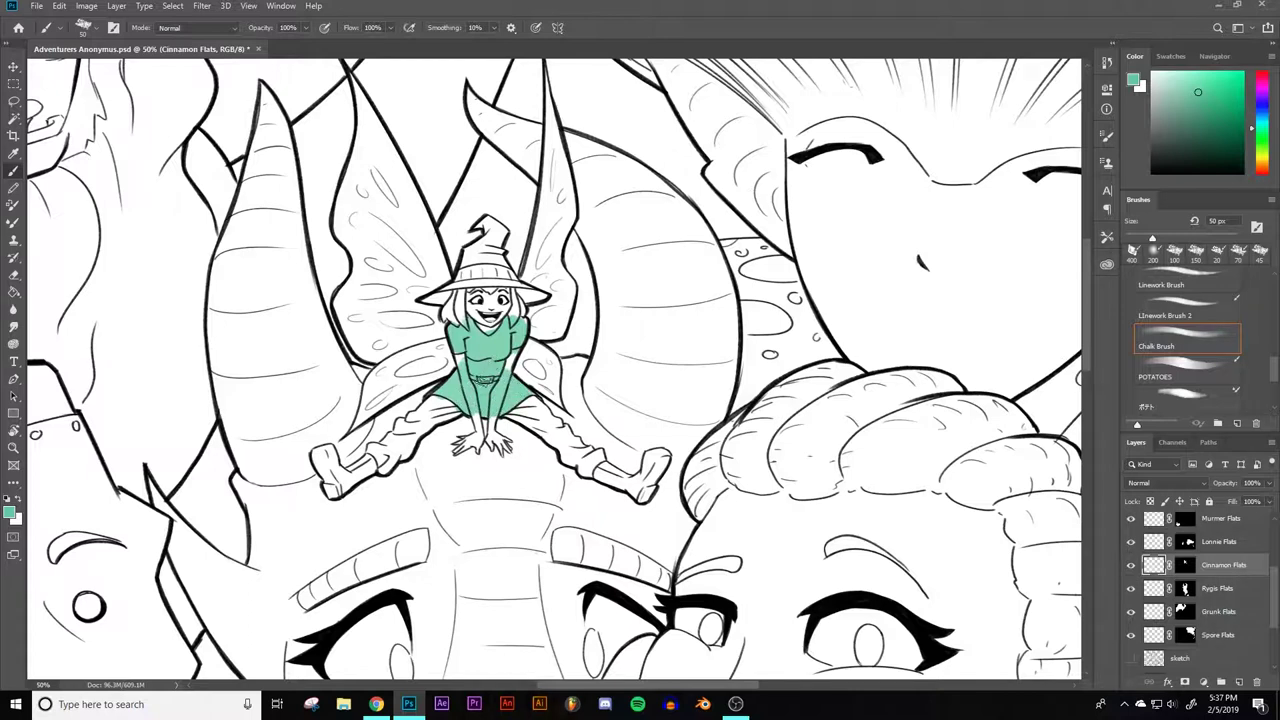
mouse_move(504, 345)
left_mouse_down()
mouse_move(518, 318)
mouse_move(540, 374)
mouse_move(512, 346)
mouse_move(568, 392)
mouse_move(575, 383)
left_mouse_up()
- Paint the witch's hair on the left side of her face orange-red with the Chalk Brush at 15 px
scroll(508, 346, "up", 1)
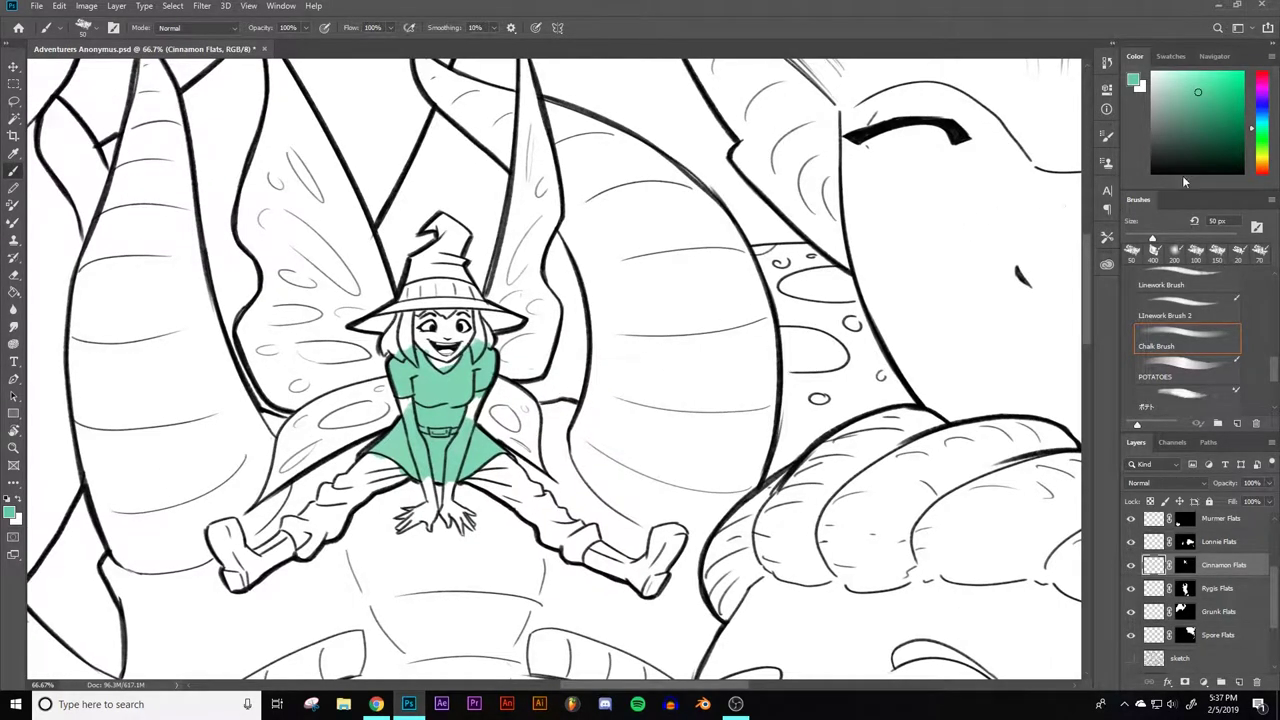
left_click_drag(1254, 130, 1250, 186)
left_click(1230, 85)
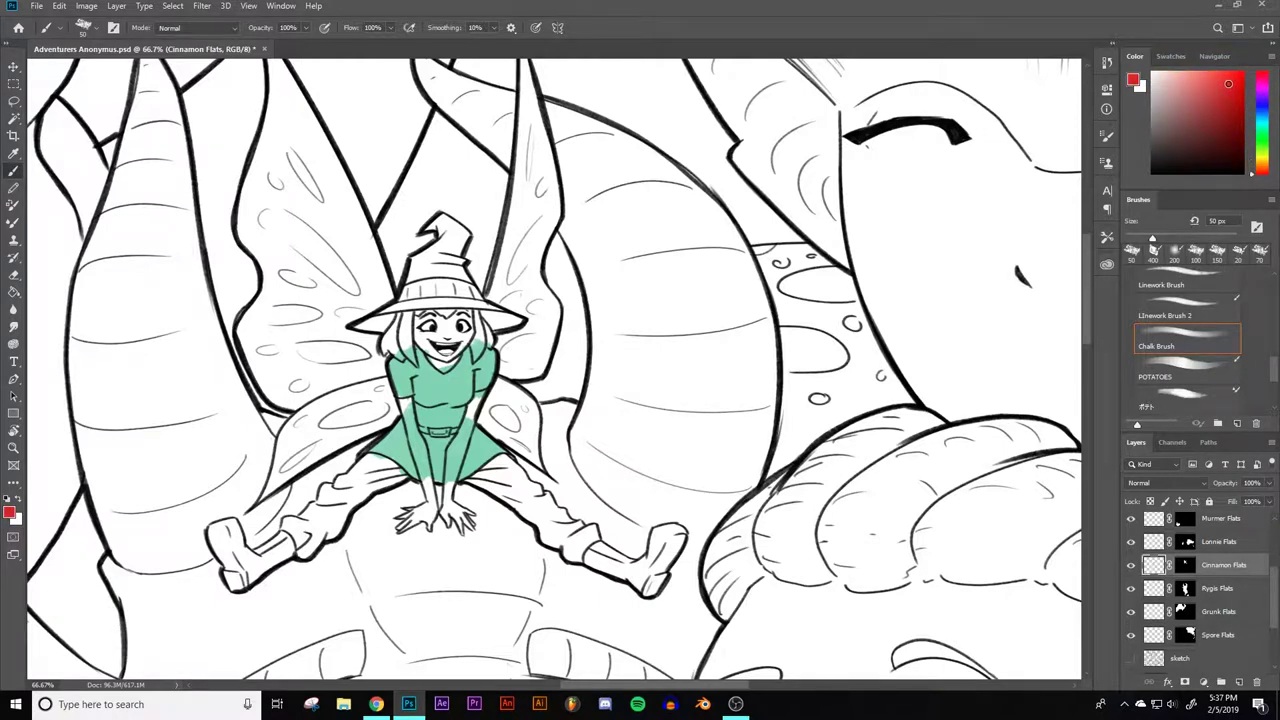
left_click(1224, 86)
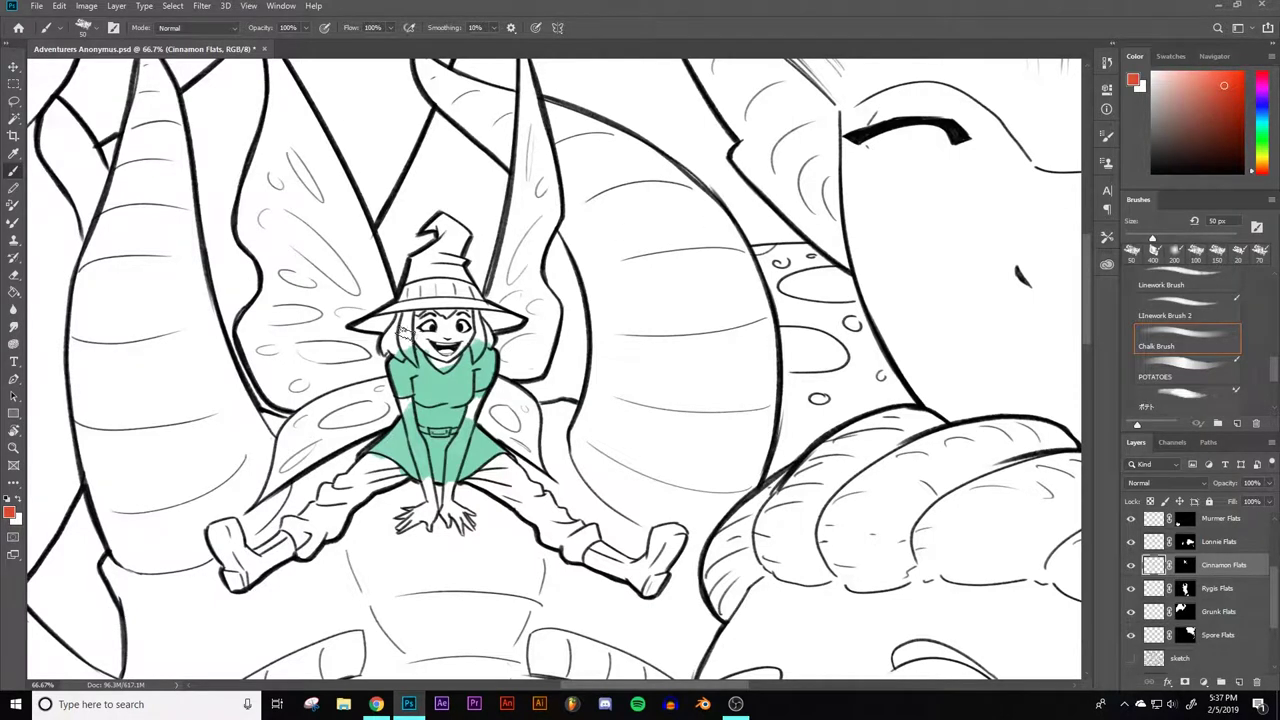
mouse_move(408, 318)
left_mouse_down()
mouse_move(404, 355)
mouse_move(406, 340)
mouse_move(390, 352)
mouse_move(414, 308)
mouse_move(488, 284)
left_mouse_up()
key("ctrl+z")
key("ctrl+plus")
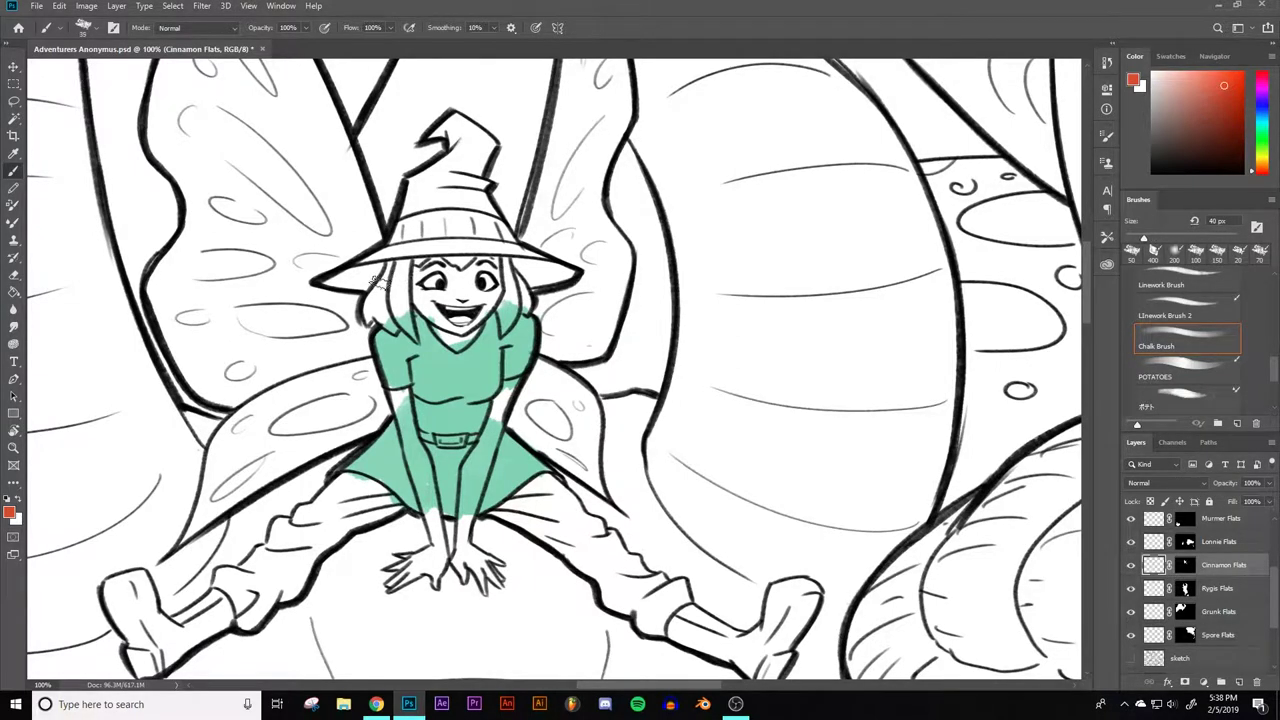
key("bracketleft")
key("bracketleft")
key("bracketleft")
mouse_move(404, 289)
left_mouse_down()
mouse_move(405, 317)
mouse_move(404, 263)
mouse_move(364, 320)
mouse_move(376, 326)
mouse_move(392, 306)
mouse_move(384, 278)
mouse_move(380, 316)
mouse_move(366, 312)
left_mouse_up()
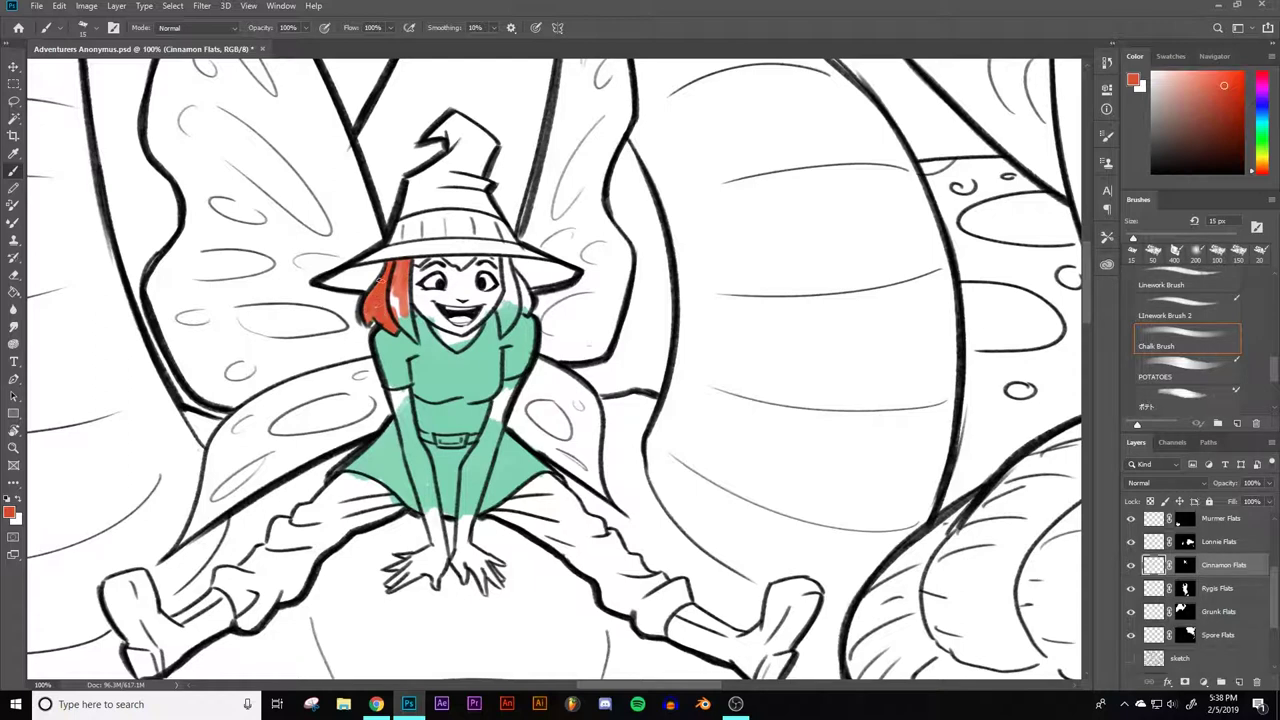
- Fill the remaining white gaps and the lower tip of the left hair section in orange-red
key("bracketright")
left_click(1107, 138)
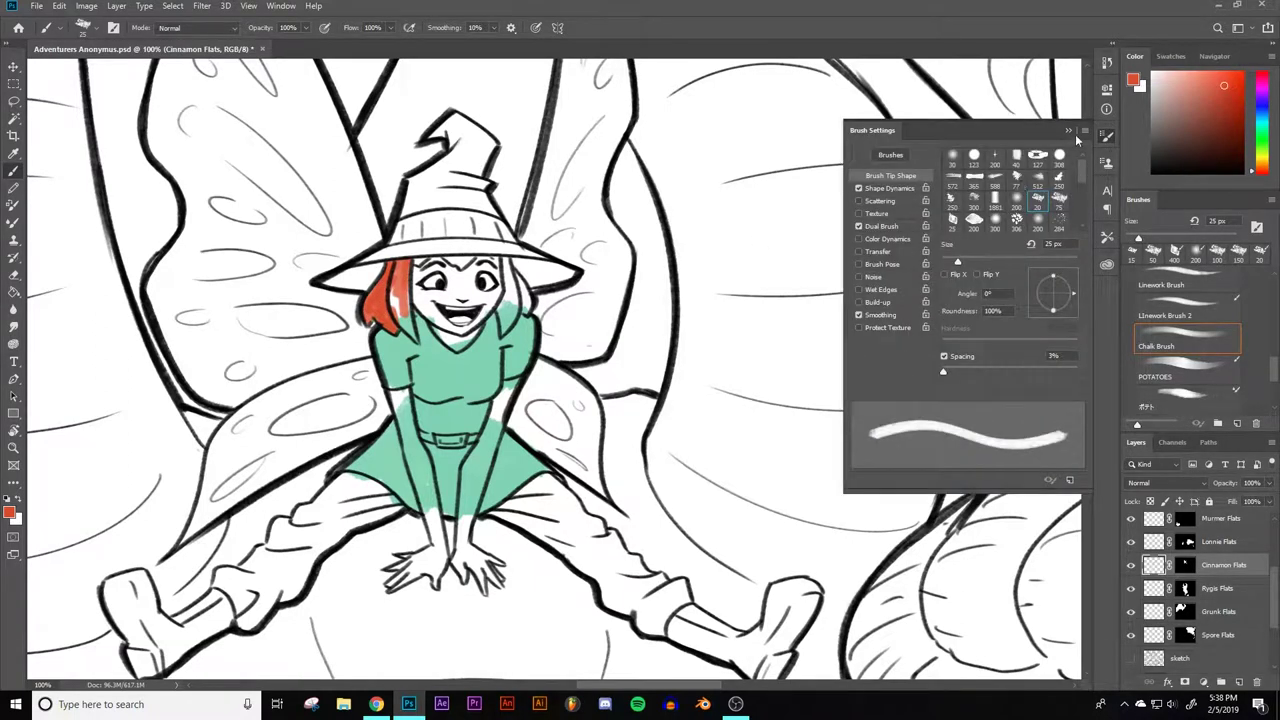
left_click(1107, 138)
mouse_move(390, 276)
left_mouse_down()
mouse_move(392, 300)
mouse_move(400, 265)
mouse_move(404, 322)
mouse_move(390, 297)
left_mouse_up()
key("bracketleft")
key("bracketleft")
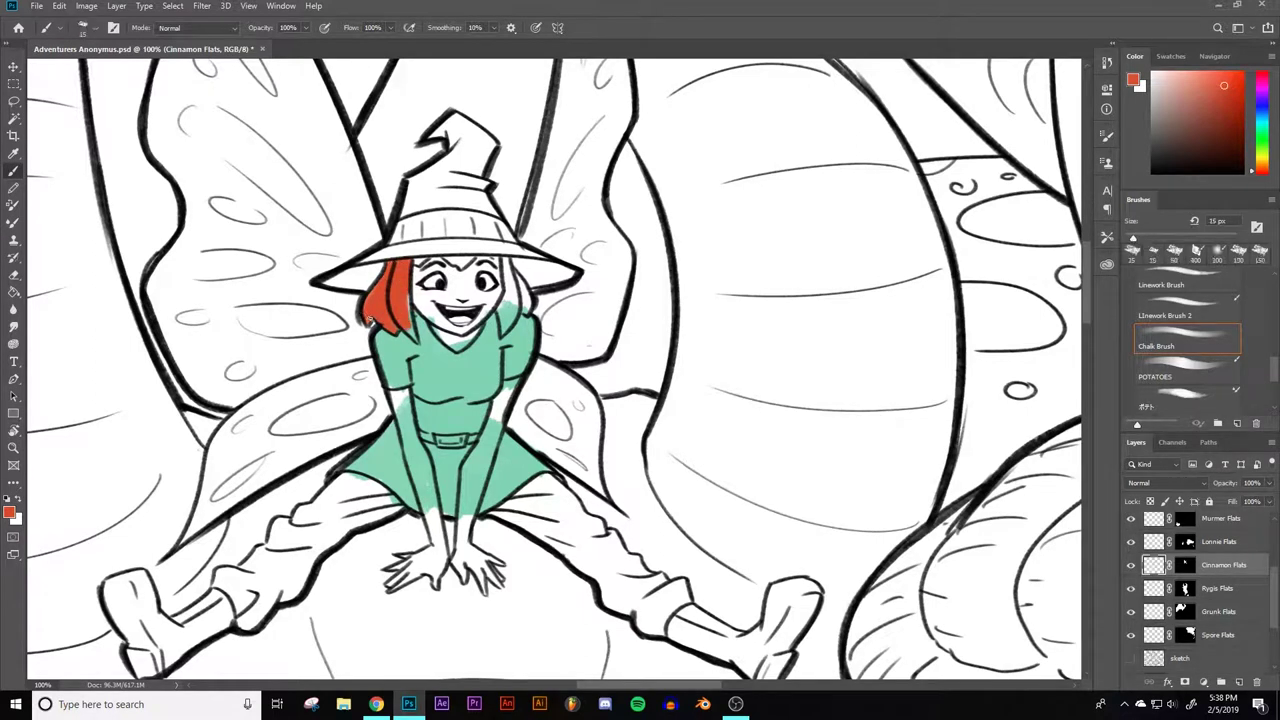
left_click_drag(409, 316, 413, 334)
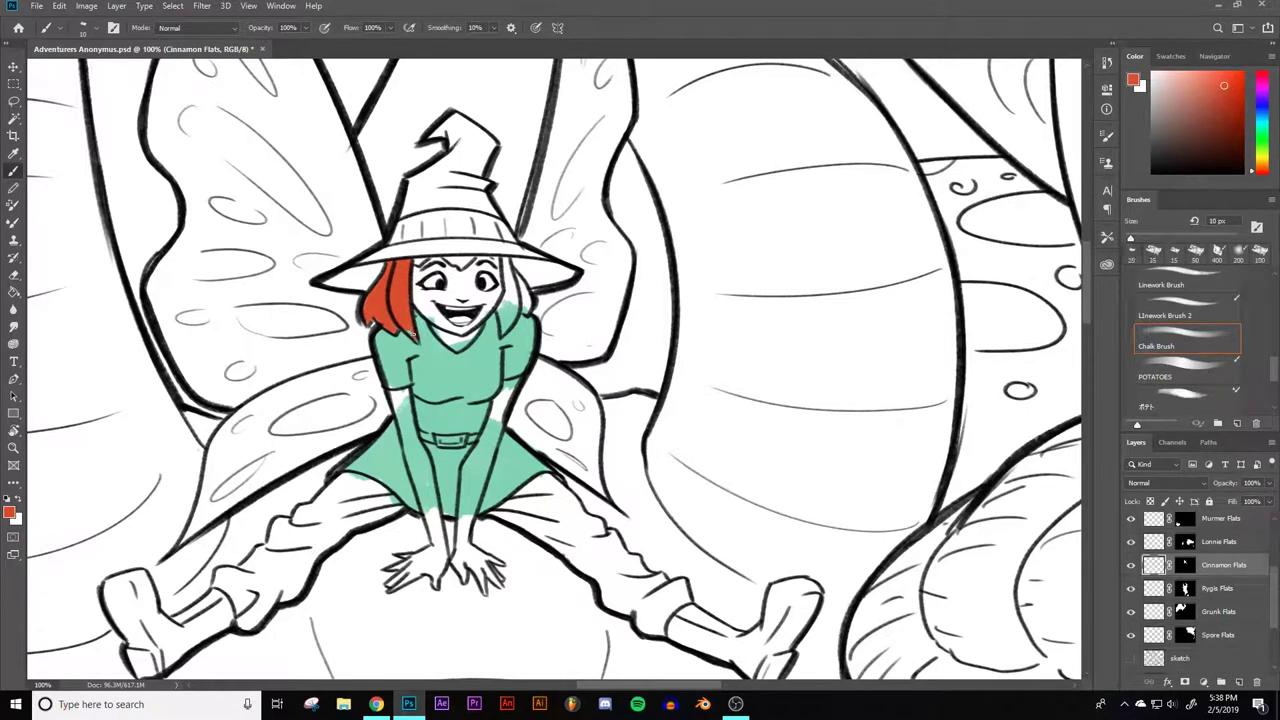
- Paint the hair on the right side of the face and the fringe orange-red, using a smaller brush for the tips
key("bracketright")
mouse_move(505, 262)
left_mouse_down()
mouse_move(510, 305)
mouse_move(524, 284)
mouse_move(524, 312)
left_mouse_up()
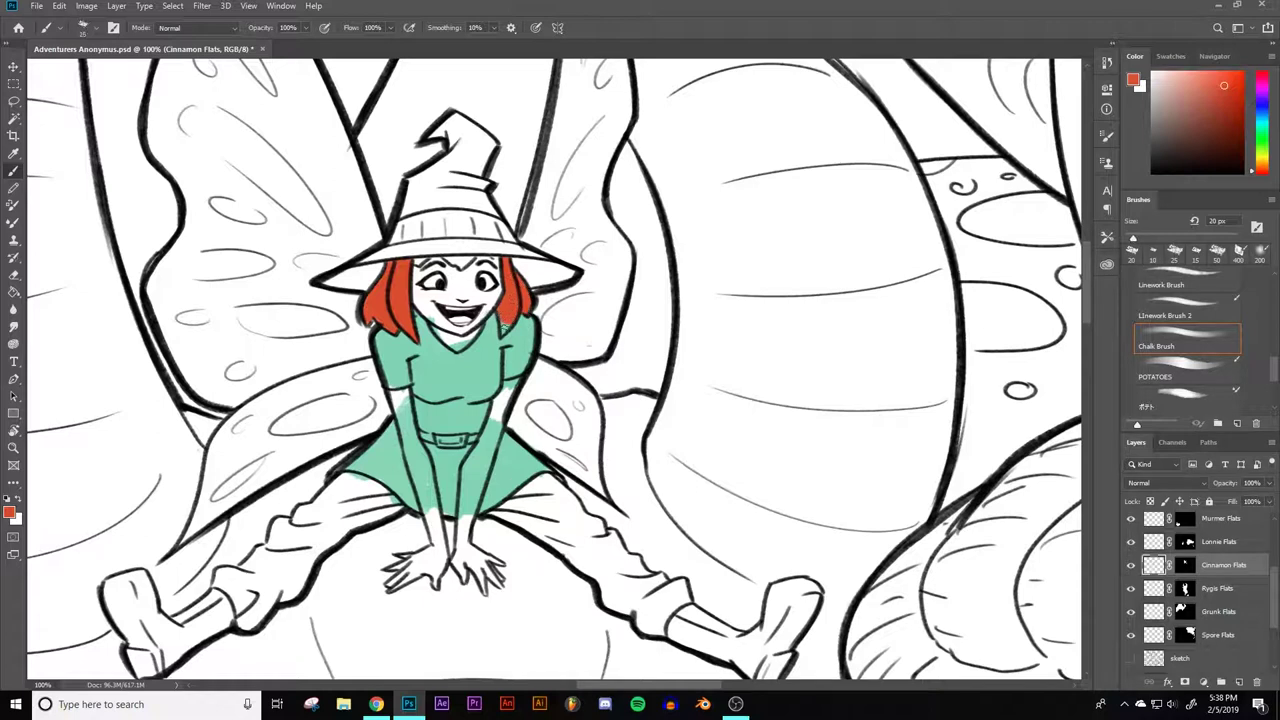
key("bracketleft")
key("bracketleft")
left_click_drag(504, 320, 504, 332)
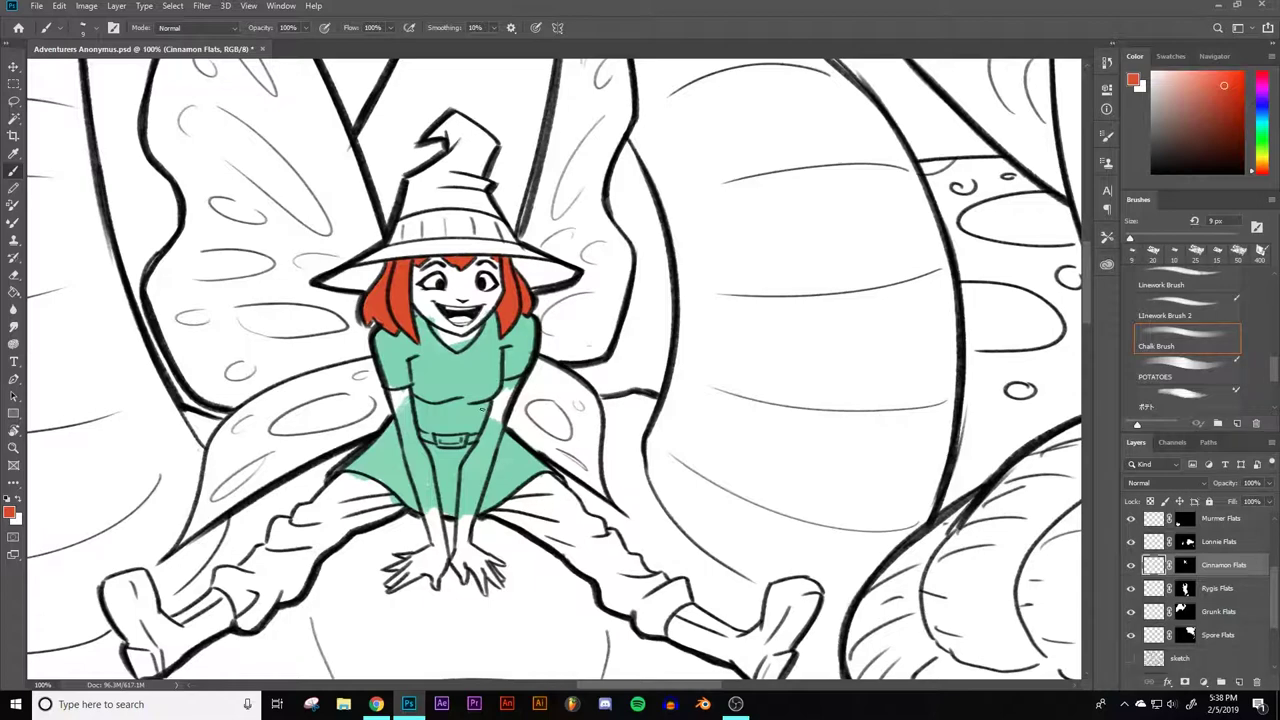
key("ctrl+minus")
key("ctrl+plus")
key("ctrl+minus")
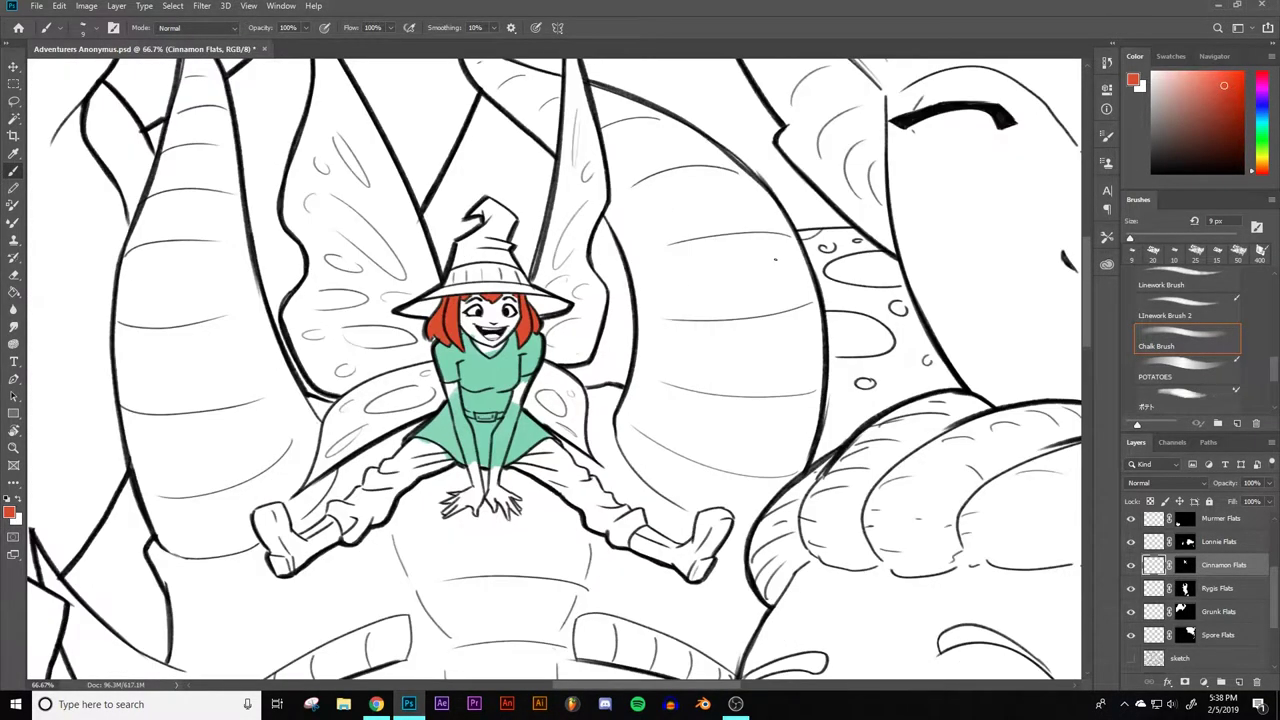
key("ctrl+plus")
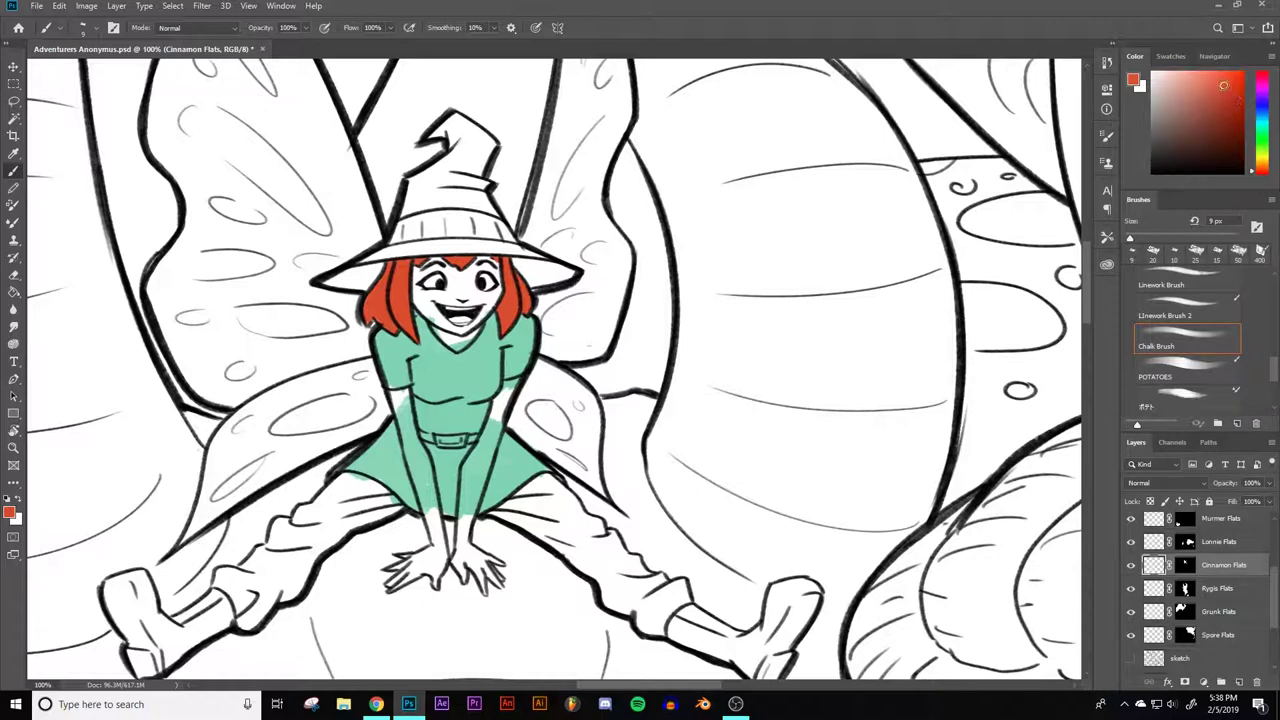
- Paint the crown of the witch's hat a muted purple with the Chalk Brush at 40 px, refining with 15 px
mouse_move(1254, 174)
left_mouse_down()
mouse_move(1256, 86)
mouse_move(1184, 120)
left_mouse_up()
left_click_drag(1179, 117, 1176, 118)
key("bracketright")
key("bracketright")
key("bracketright")
key("bracketright")
mouse_move(450, 172)
left_mouse_down()
mouse_move(410, 237)
mouse_move(461, 163)
mouse_move(456, 178)
mouse_move(477, 181)
mouse_move(467, 207)
mouse_move(482, 205)
mouse_move(476, 192)
mouse_move(496, 240)
mouse_move(459, 174)
mouse_move(479, 150)
mouse_move(474, 180)
mouse_move(474, 135)
mouse_move(457, 135)
mouse_move(482, 129)
mouse_move(452, 120)
mouse_move(432, 132)
mouse_move(480, 128)
left_mouse_up()
key("bracketleft")
key("bracketleft")
key("bracketleft")
key("bracketleft")
key("bracketleft")
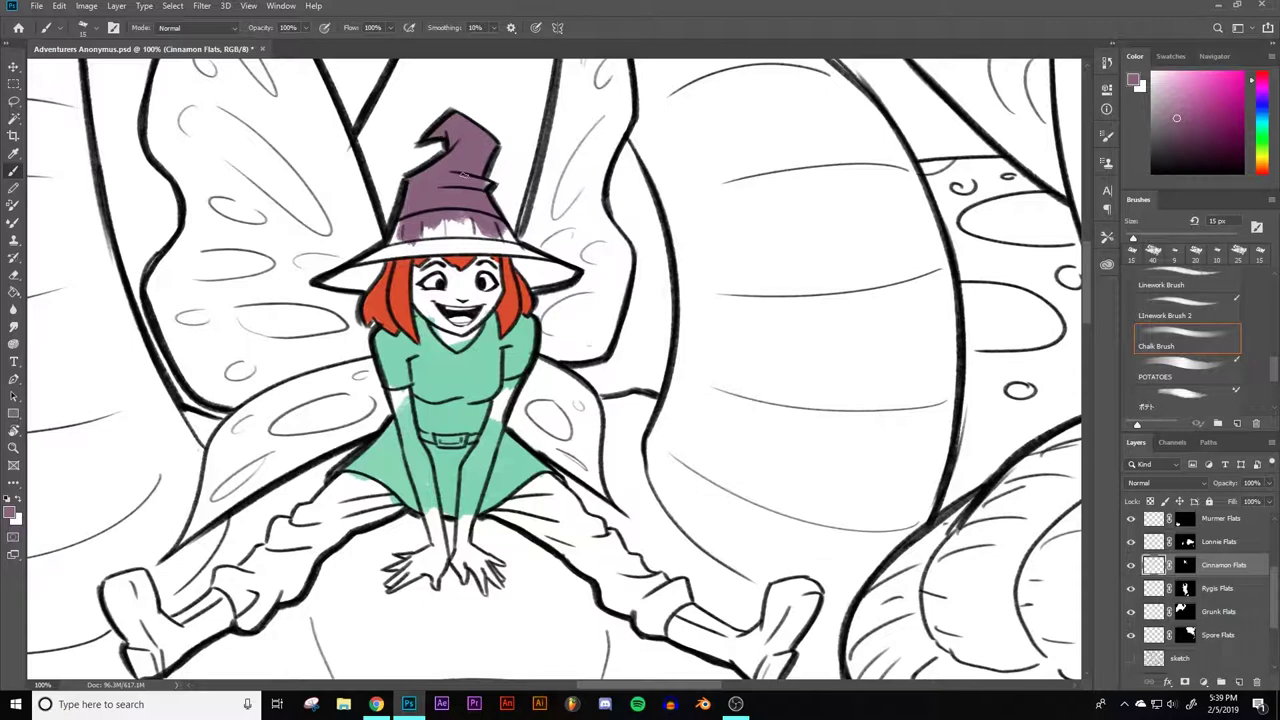
- Paint the hat's ribbed band and the right part of its brim in the same muted purple with a larger brush
key("bracketright")
key("bracketright")
key("bracketright")
key("bracketright")
key("bracketright")
key("bracketright")
mouse_move(428, 153)
left_mouse_down()
mouse_move(485, 172)
mouse_move(480, 205)
mouse_move(500, 240)
mouse_move(405, 228)
mouse_move(378, 250)
mouse_move(400, 245)
mouse_move(372, 250)
mouse_move(518, 248)
mouse_move(412, 230)
mouse_move(502, 241)
mouse_move(528, 276)
mouse_move(548, 262)
mouse_move(574, 276)
mouse_move(540, 288)
mouse_move(540, 262)
mouse_move(548, 274)
left_mouse_up()
- Fill the left part of the hat's brim in muted purple with the Chalk Brush at 10 px, finishing the tip at 20 px
key("bracketleft")
key("bracketleft")
key("bracketleft")
key("bracketleft")
key("bracketleft")
key("bracketleft")
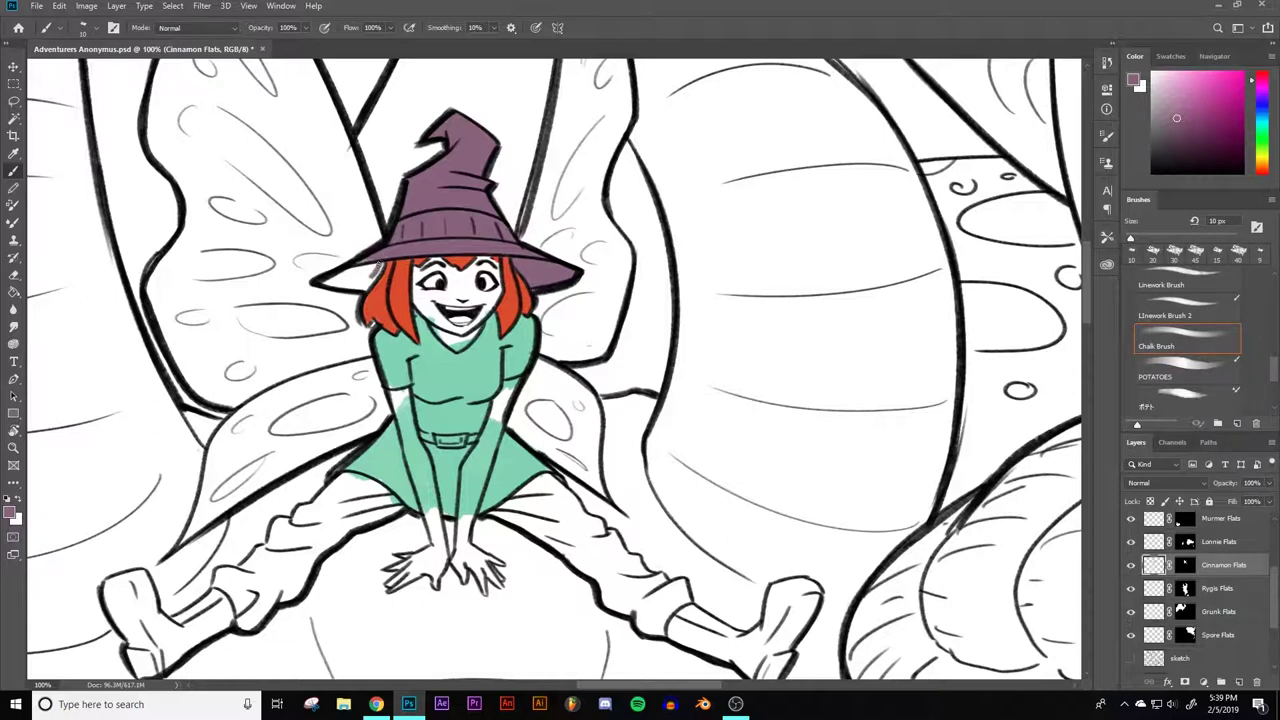
left_click_drag(366, 286, 349, 265)
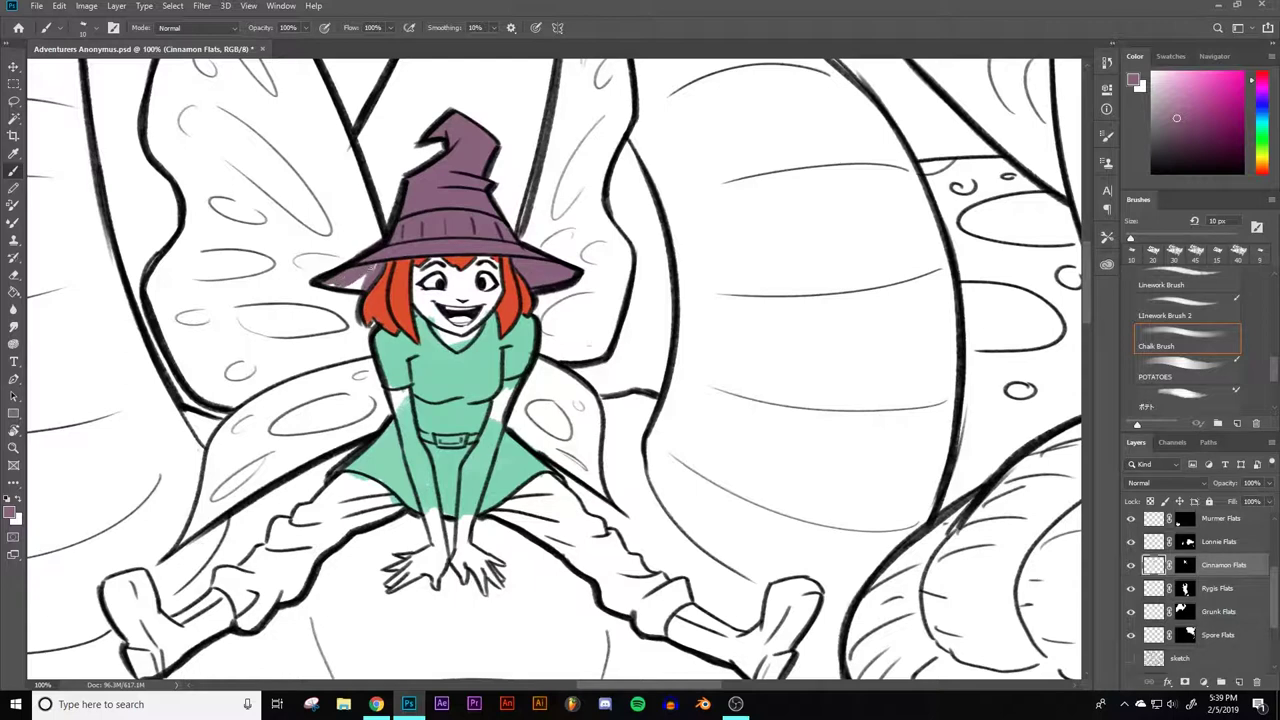
key("bracketright")
key("bracketright")
key("bracketleft")
left_click(326, 284)
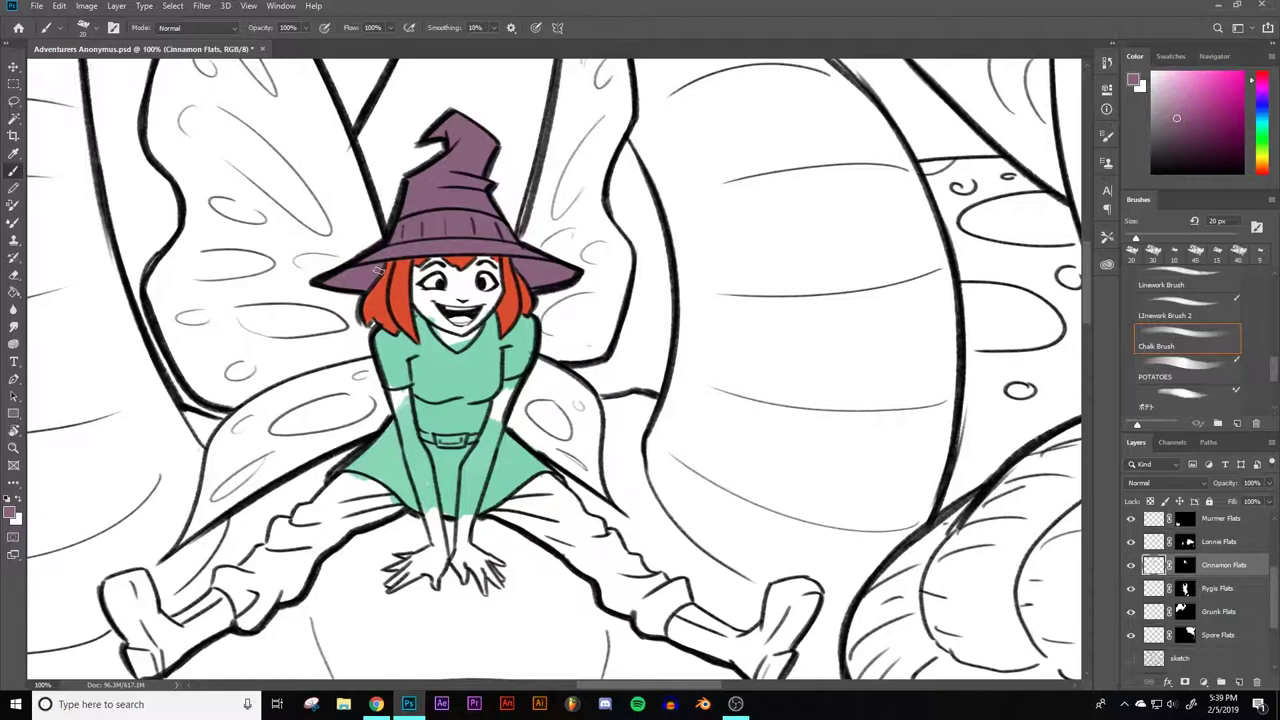
- Fill both trouser legs and the hand on the right with light tan using the Paint Bucket
key("g")
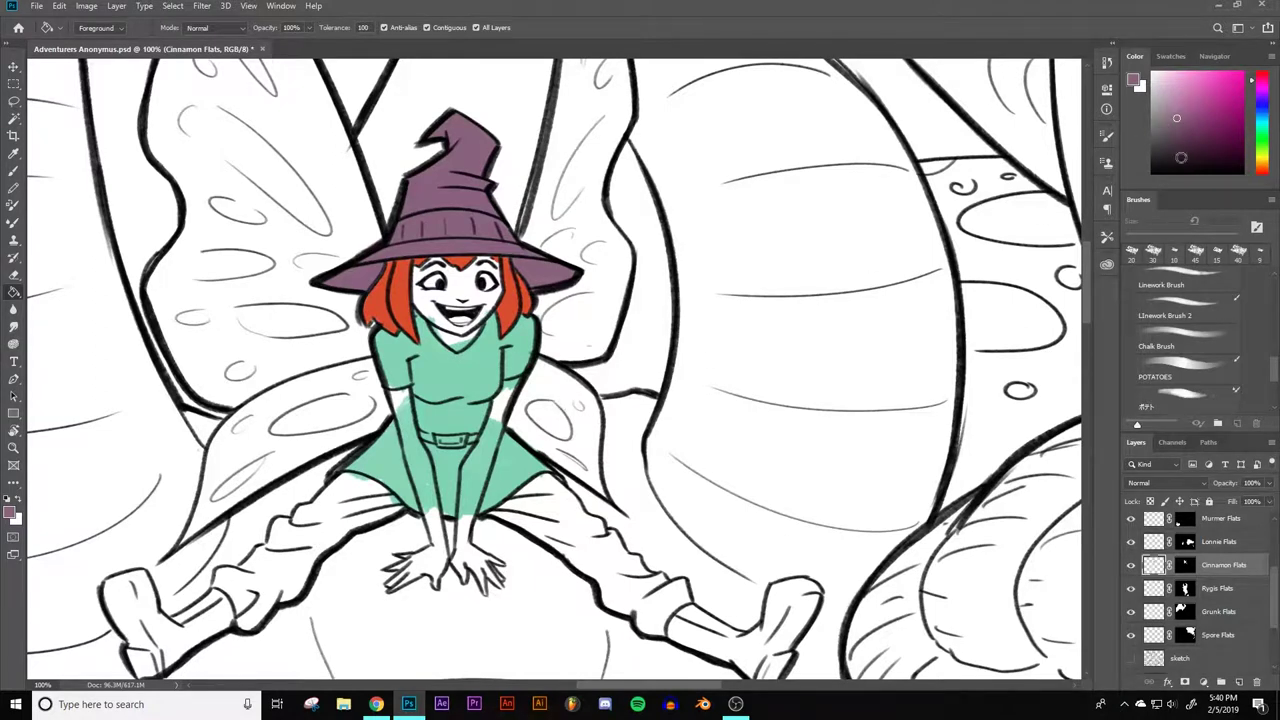
left_click(1191, 88)
left_click_drag(1189, 85, 1194, 92)
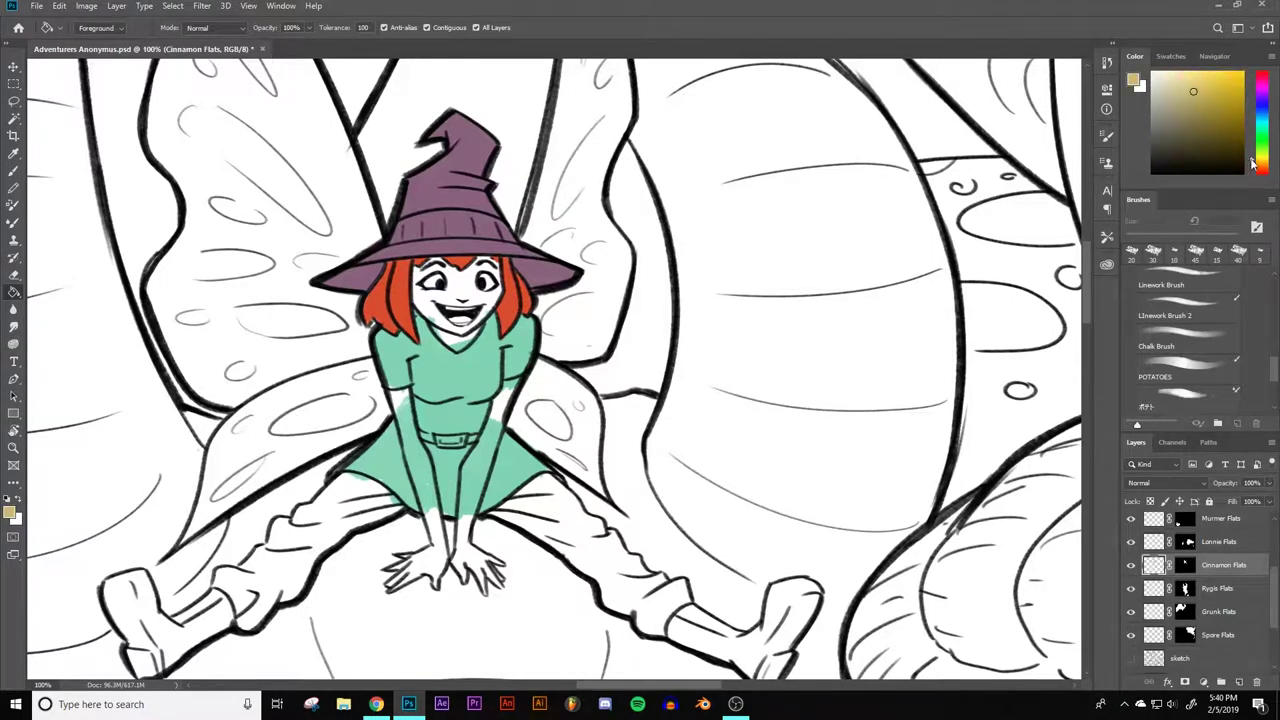
left_click_drag(1253, 163, 1255, 166)
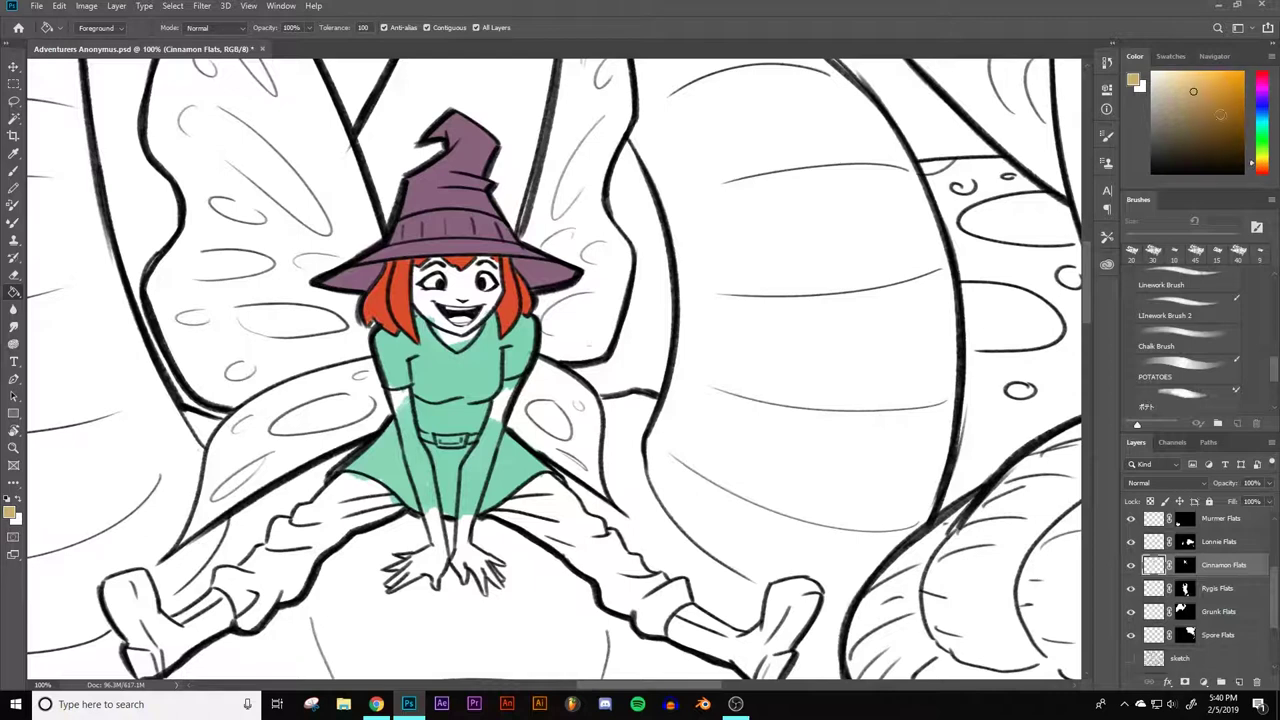
left_click_drag(1191, 91, 1175, 87)
left_click(573, 531)
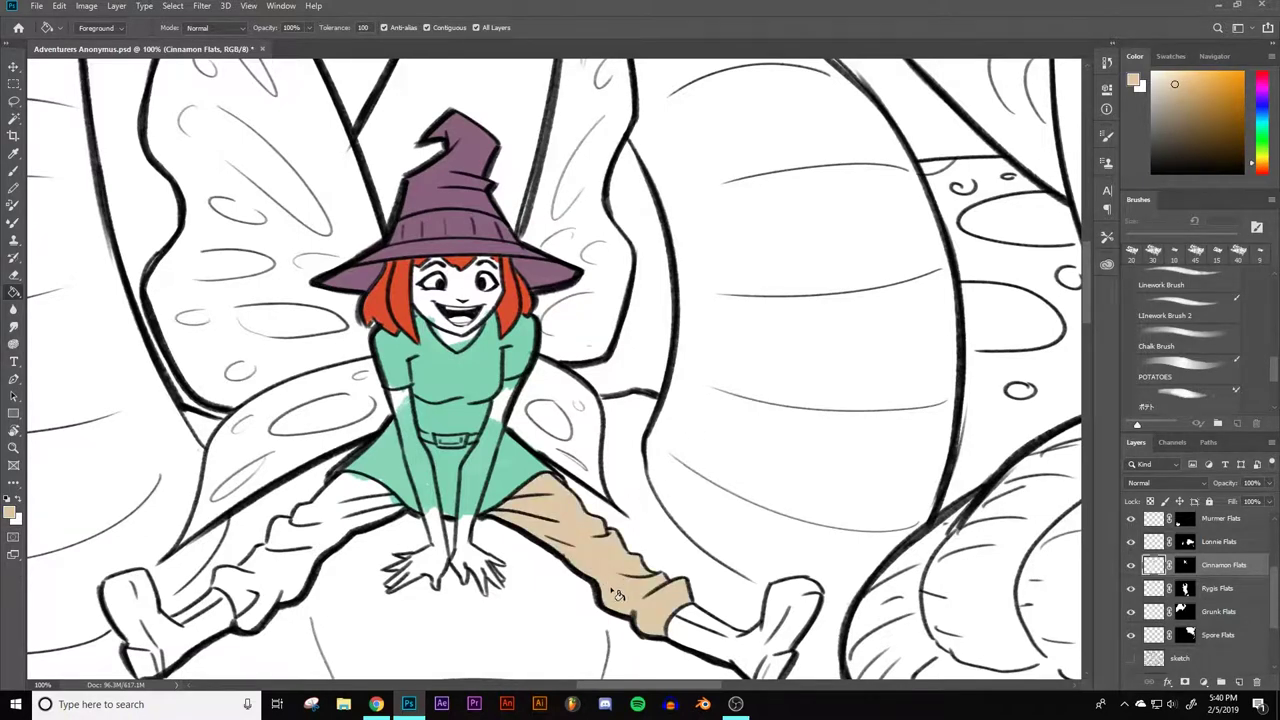
left_click(326, 543)
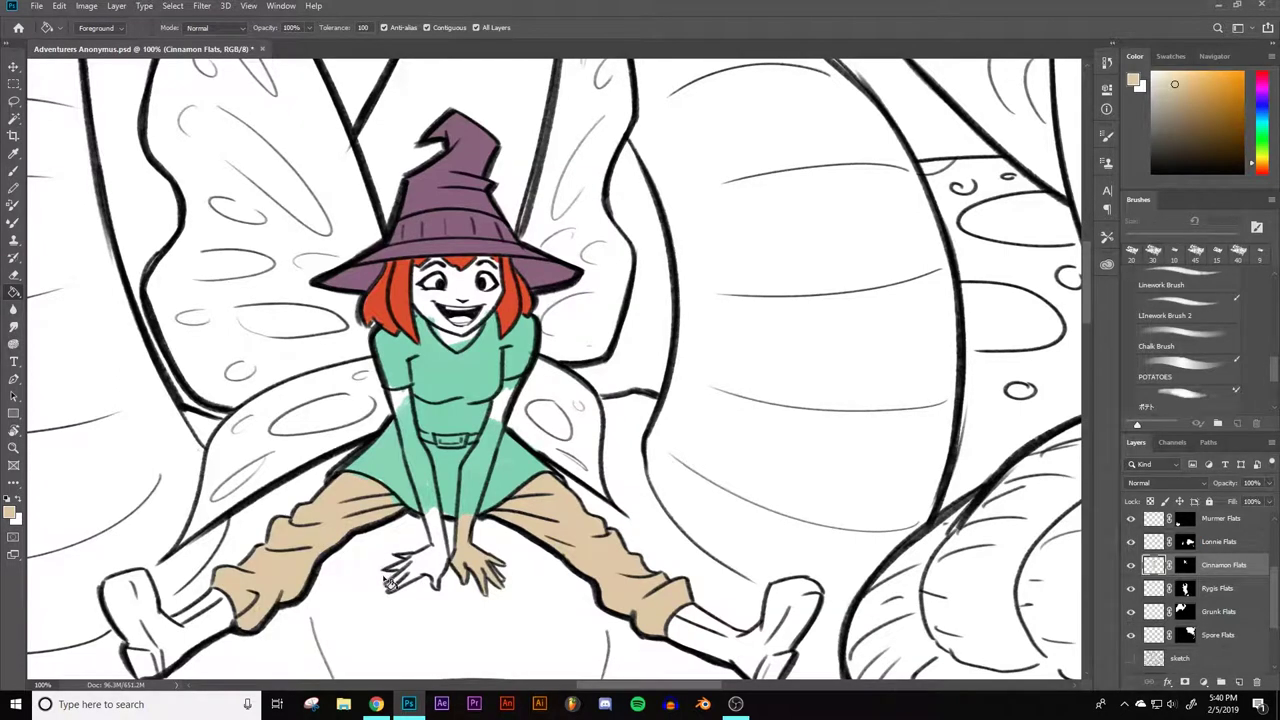
key("ctrl+z")
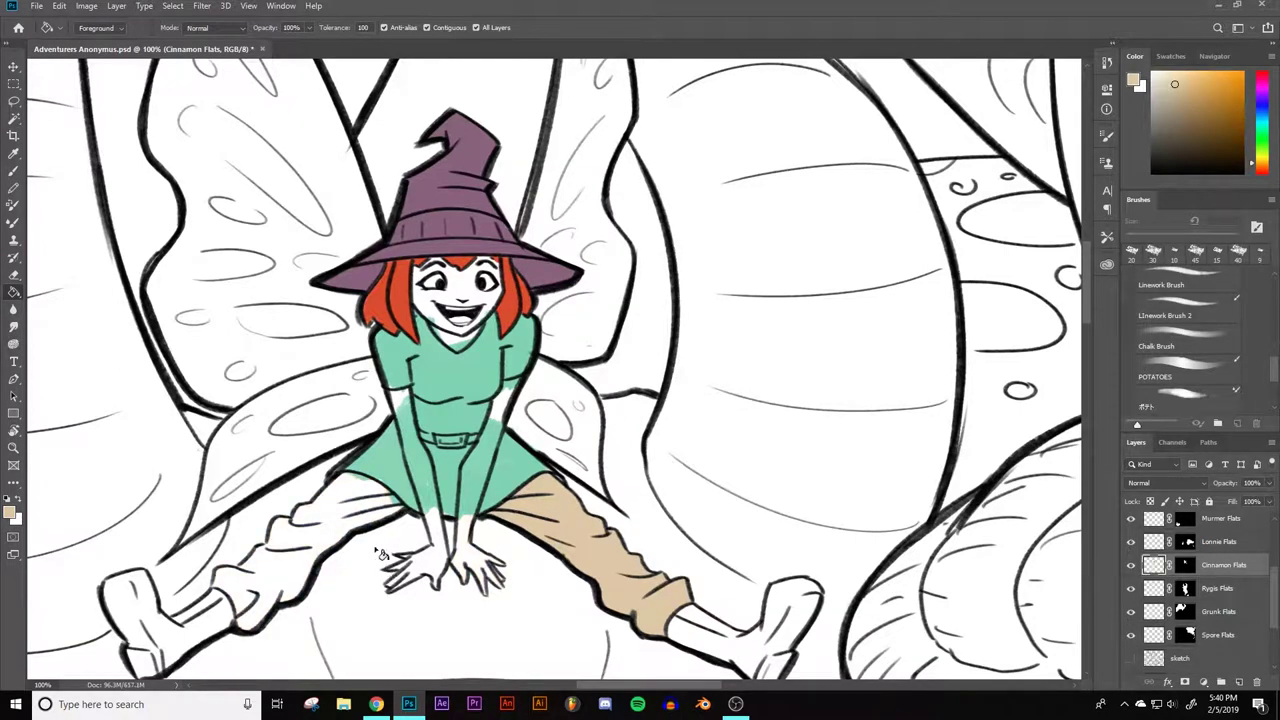
left_click(340, 520)
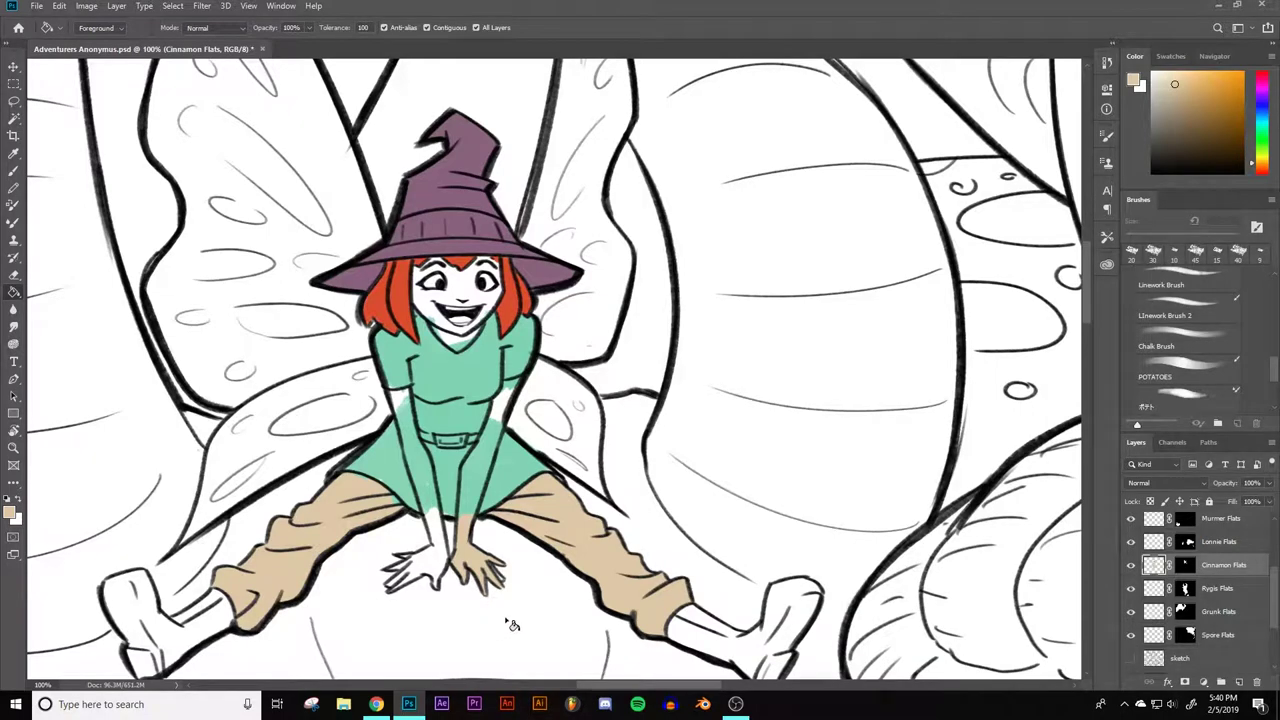
- Examine the trouser and hand fills up close for gaps, with the Lines layer hidden and with it shown again
key("ctrl+plus")
key("ctrl+plus")
left_click_drag(452, 590, 657, 214)
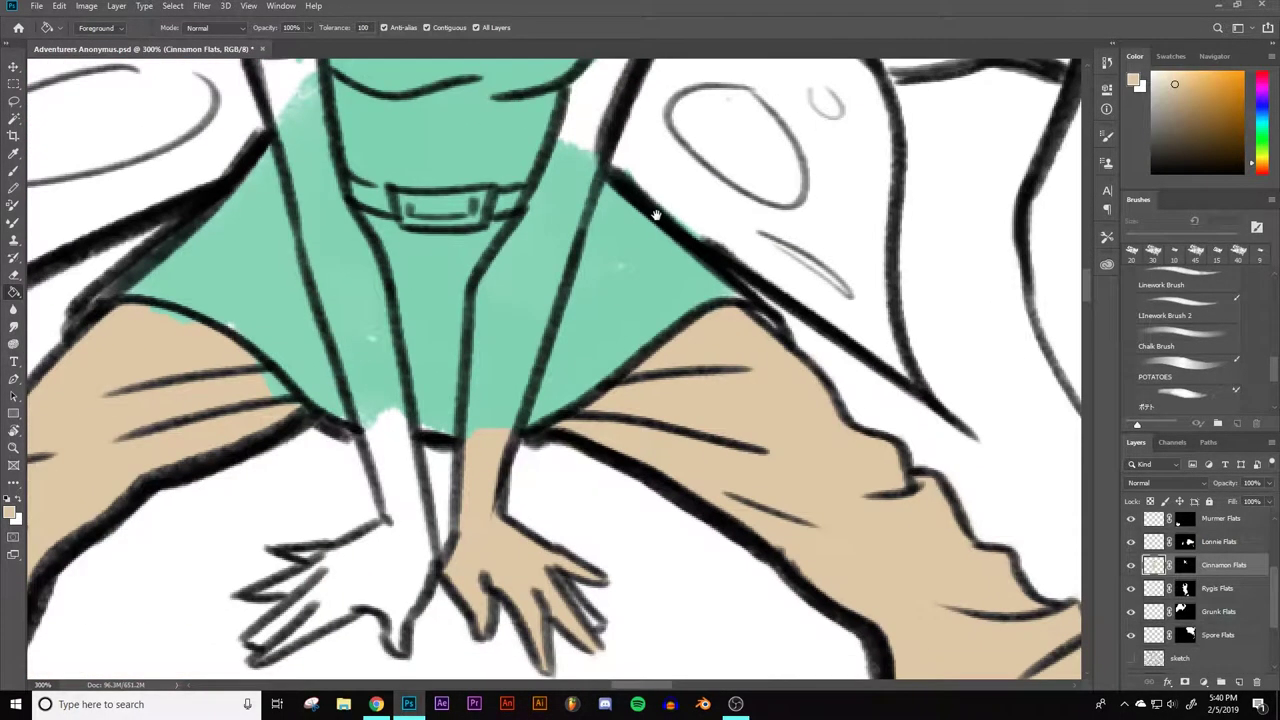
mouse_move(291, 415)
left_mouse_down()
mouse_move(320, 372)
mouse_move(573, 285)
left_mouse_up()
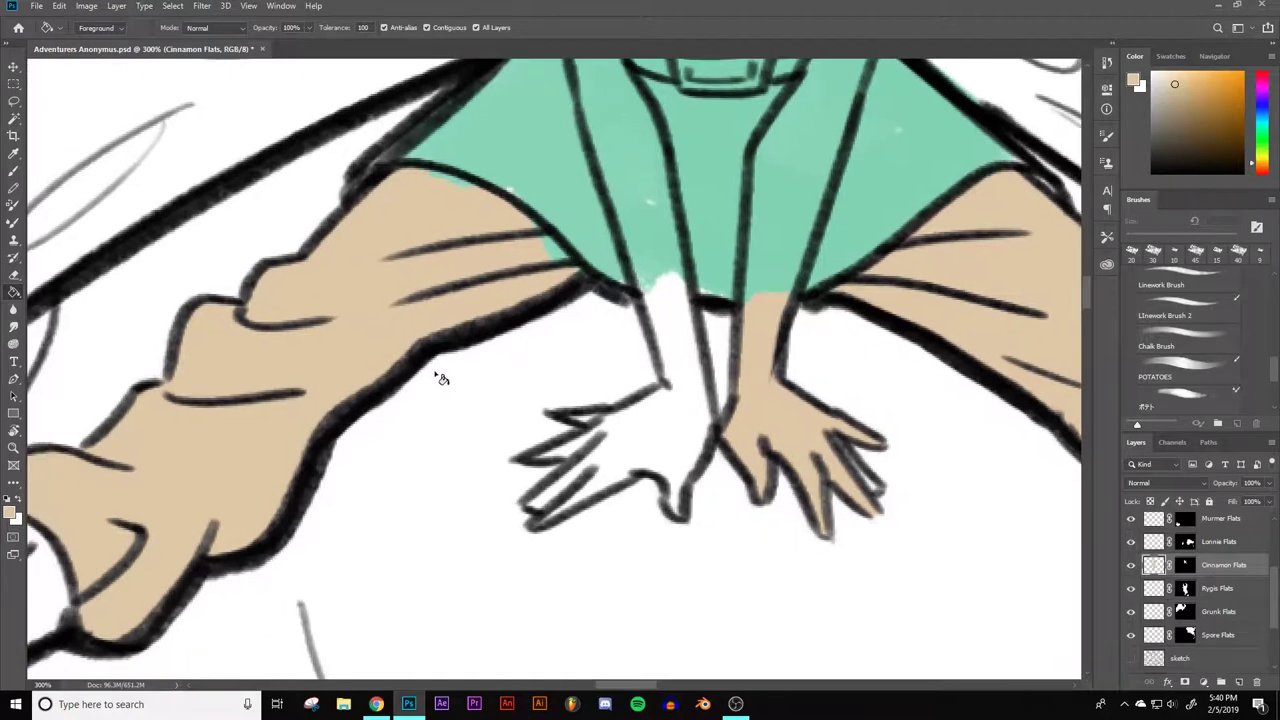
key("b")
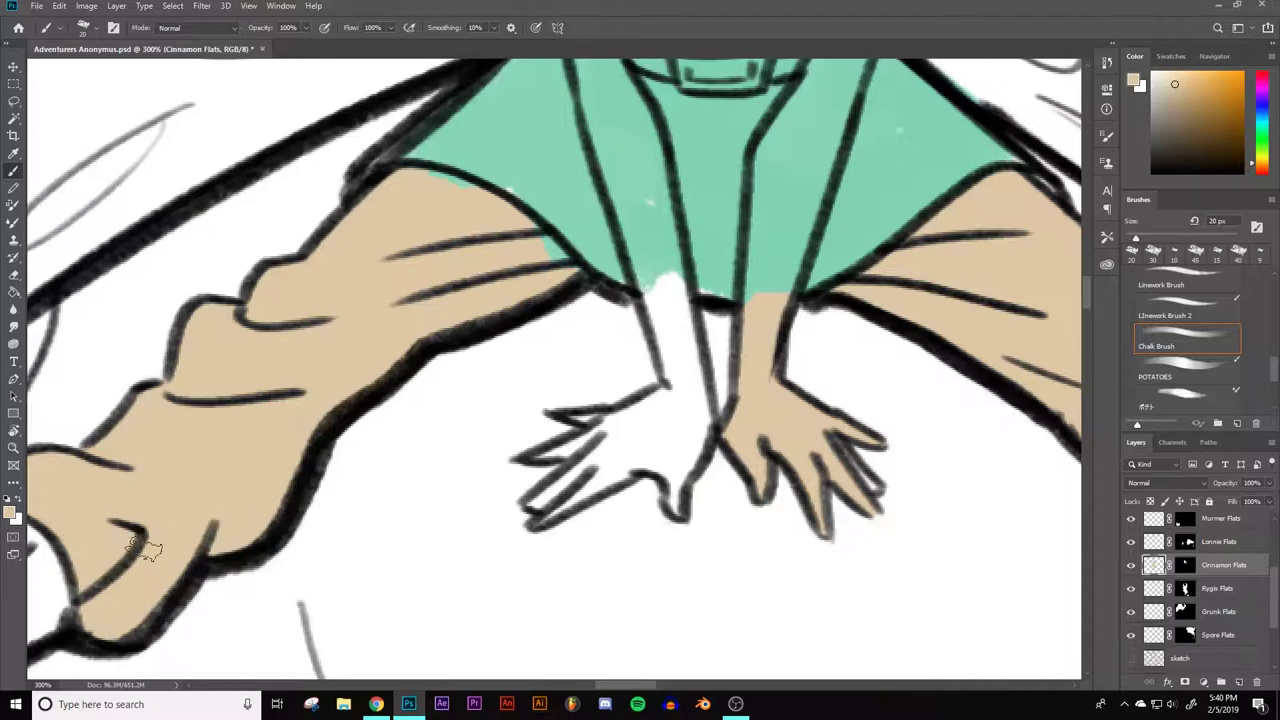
scroll(1277, 545, "up", 5)
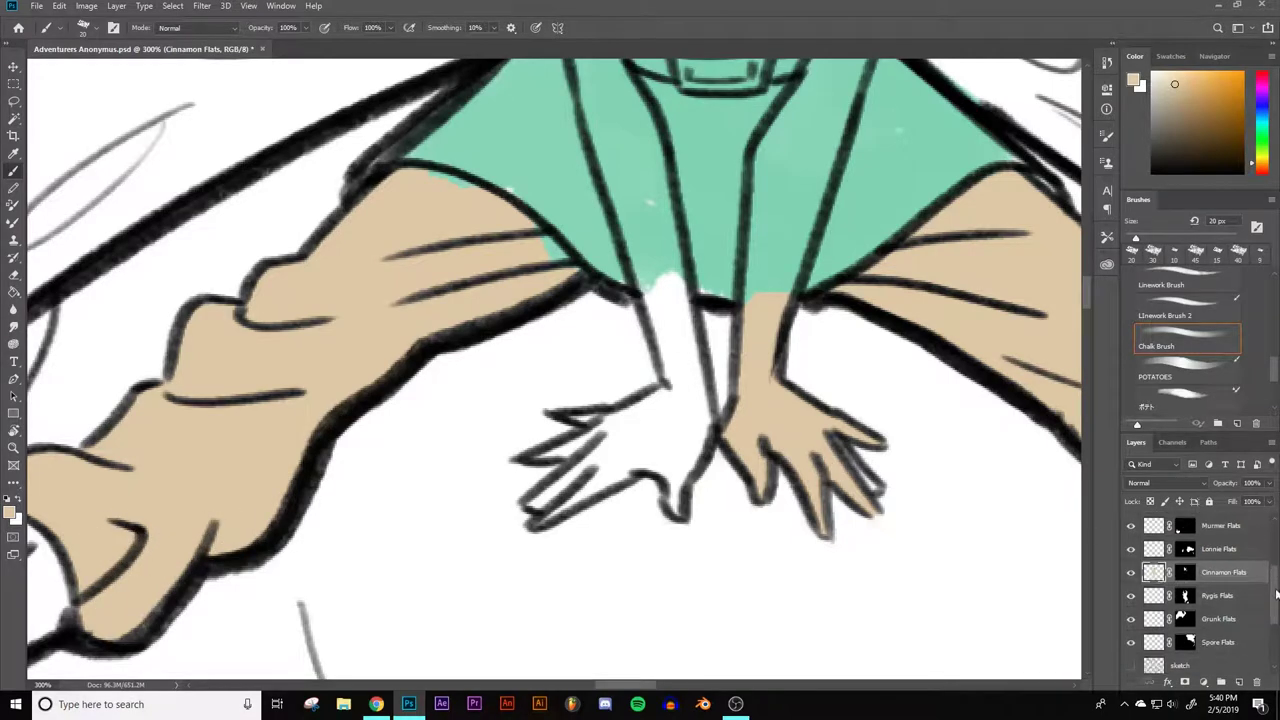
left_click(1131, 540)
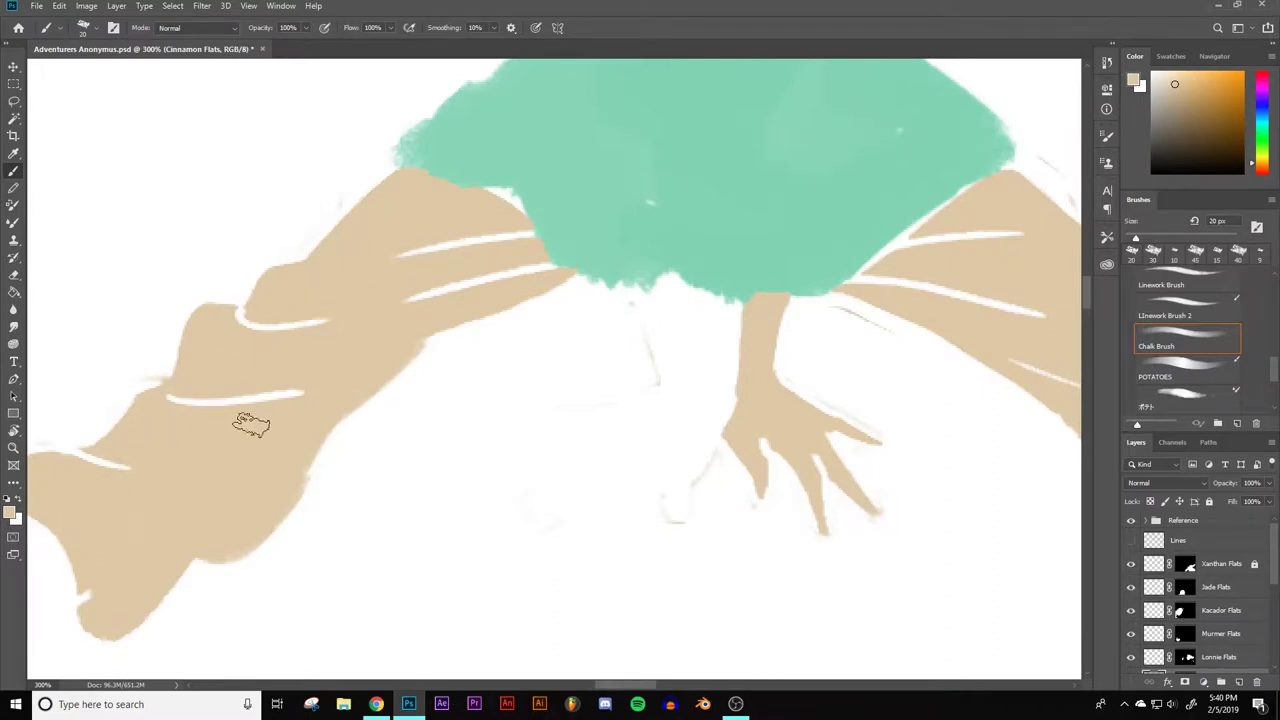
left_click_drag(683, 311, 417, 414)
mouse_move(608, 280)
left_mouse_down()
mouse_move(651, 358)
mouse_move(633, 372)
mouse_move(623, 348)
mouse_move(537, 333)
mouse_move(598, 286)
mouse_move(593, 276)
mouse_move(549, 291)
left_mouse_up()
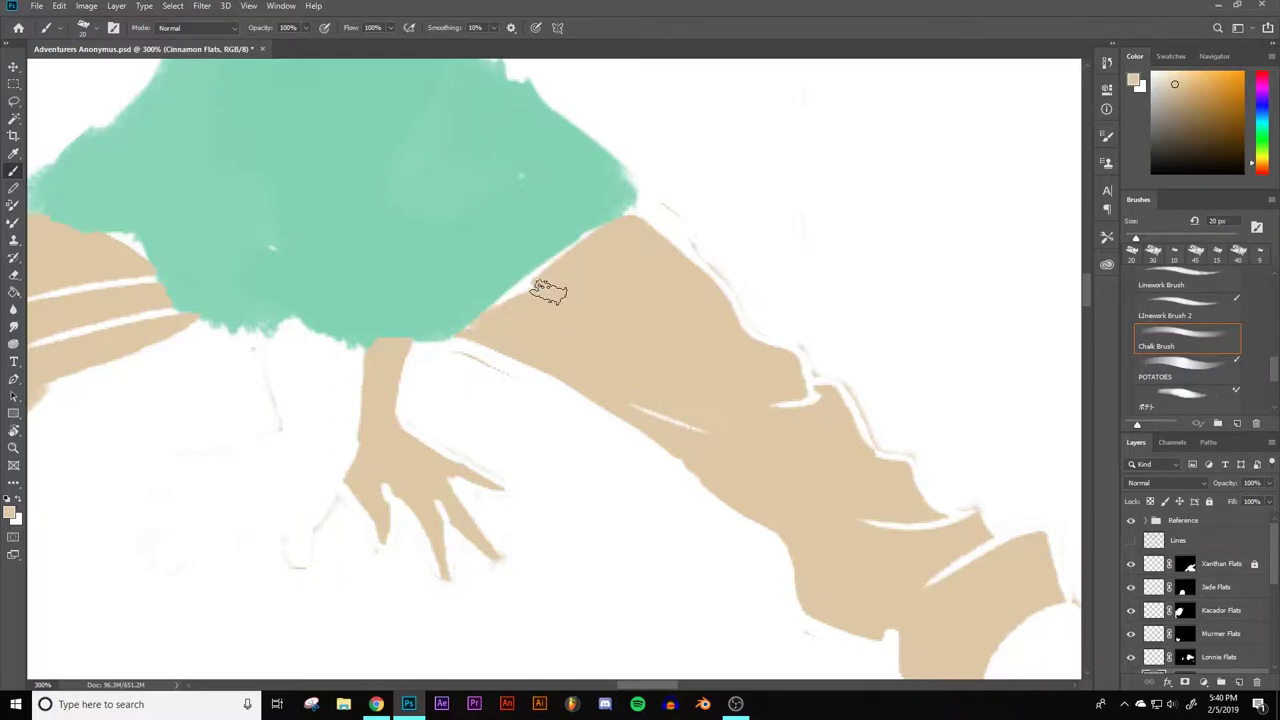
left_click(1131, 540)
left_click_drag(110, 310, 586, 214)
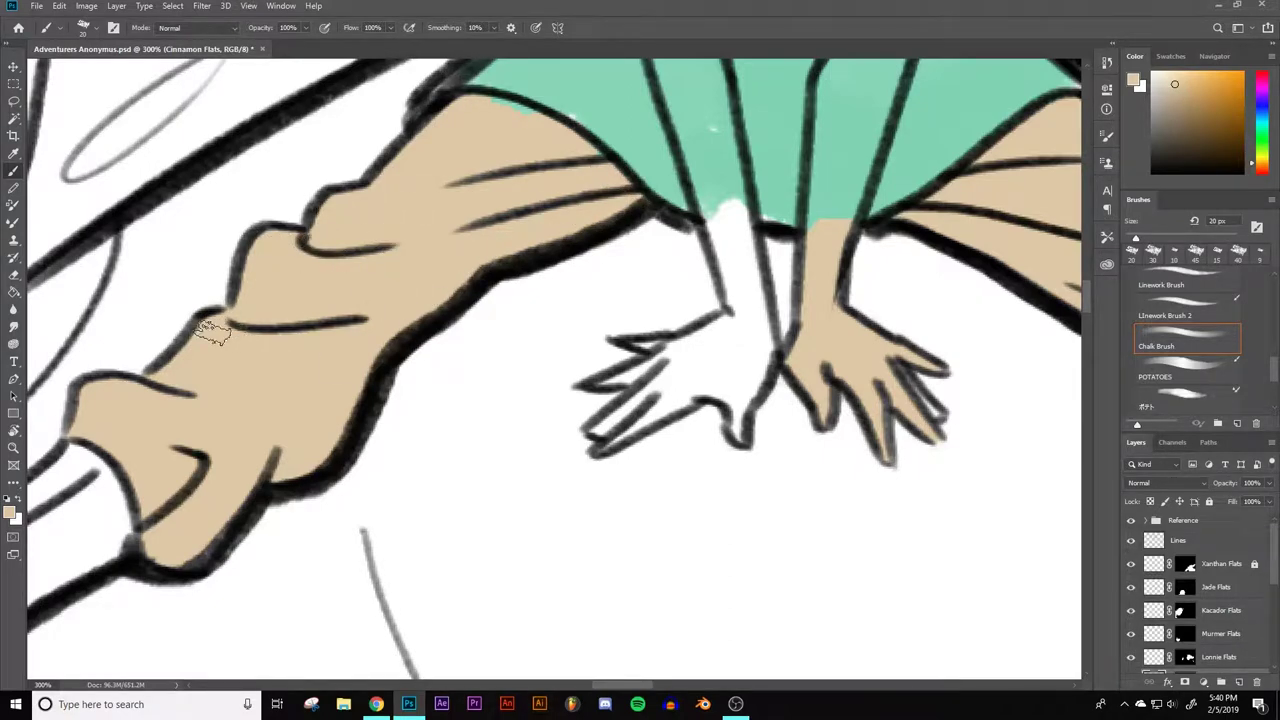
left_click_drag(183, 424, 366, 334)
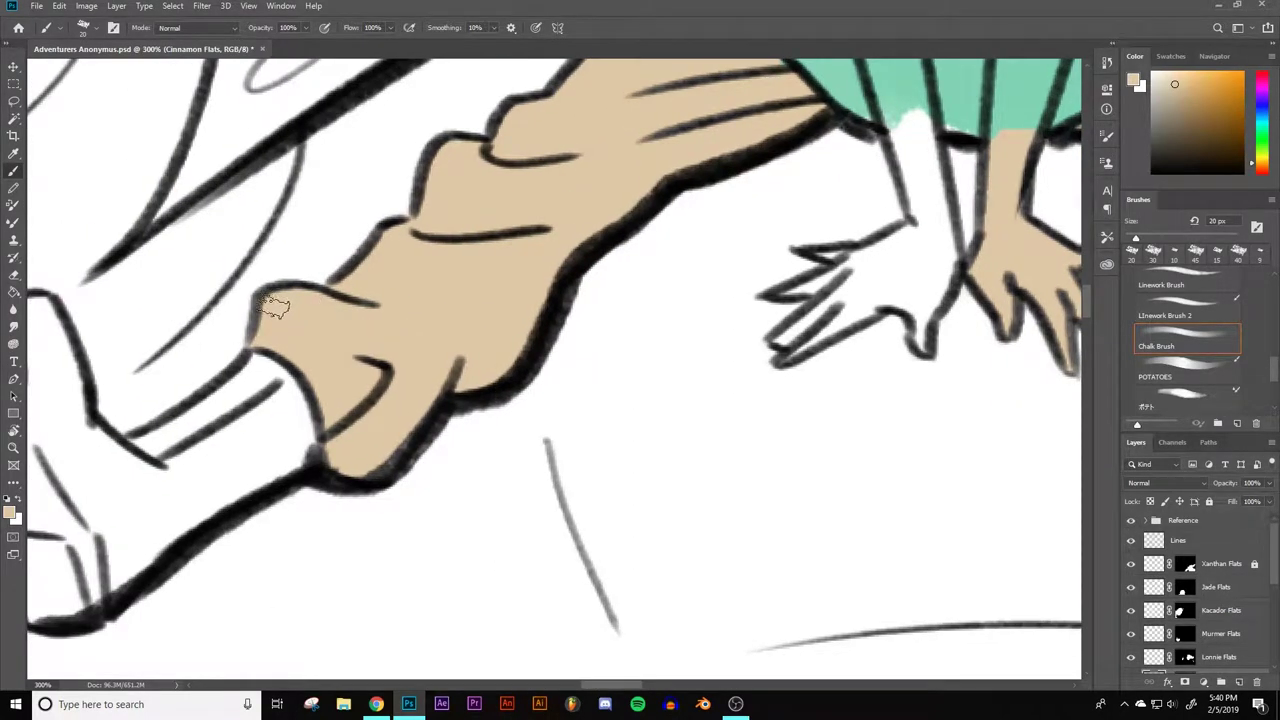
- Touch up the left trouser cuff in light tan, and extend the tunic skirt's sampled green past its right edge with the Chalk Brush
mouse_move(275, 308)
left_mouse_down()
mouse_move(263, 348)
mouse_move(274, 318)
mouse_move(290, 333)
mouse_move(309, 294)
left_mouse_up()
mouse_move(324, 430)
left_mouse_down()
mouse_move(338, 440)
mouse_move(316, 456)
left_mouse_up()
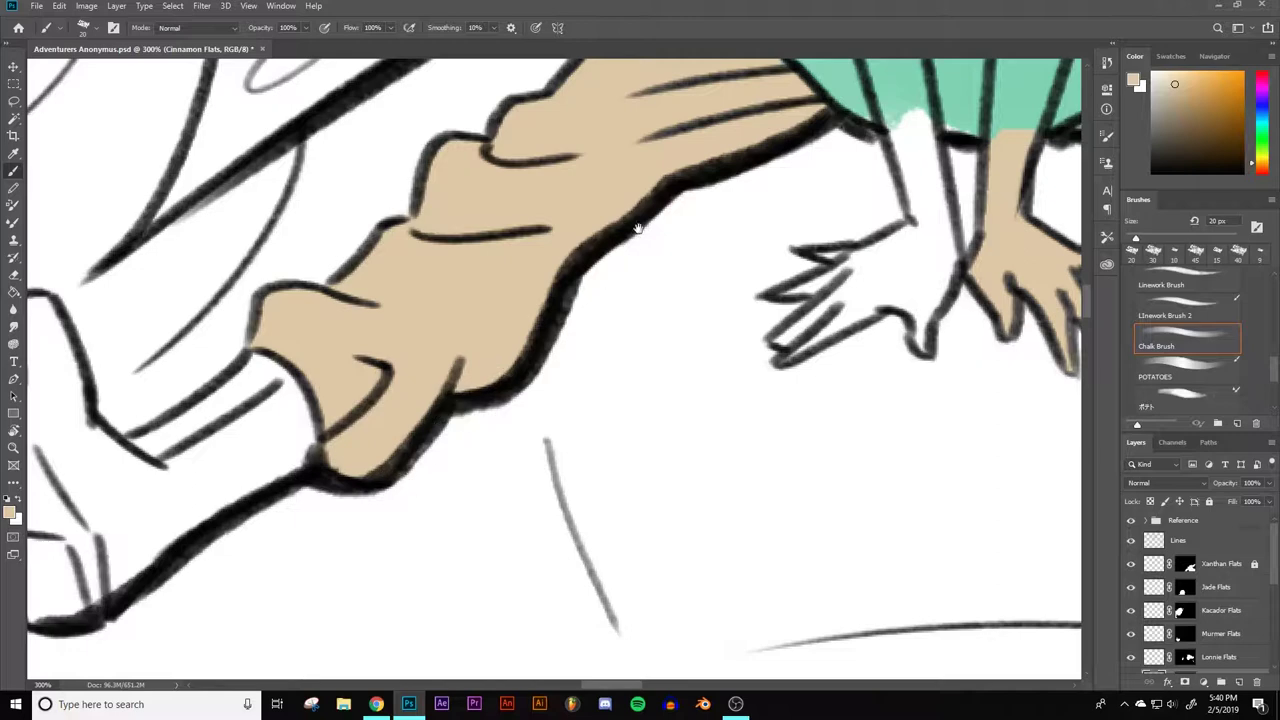
left_click_drag(638, 228, 468, 480)
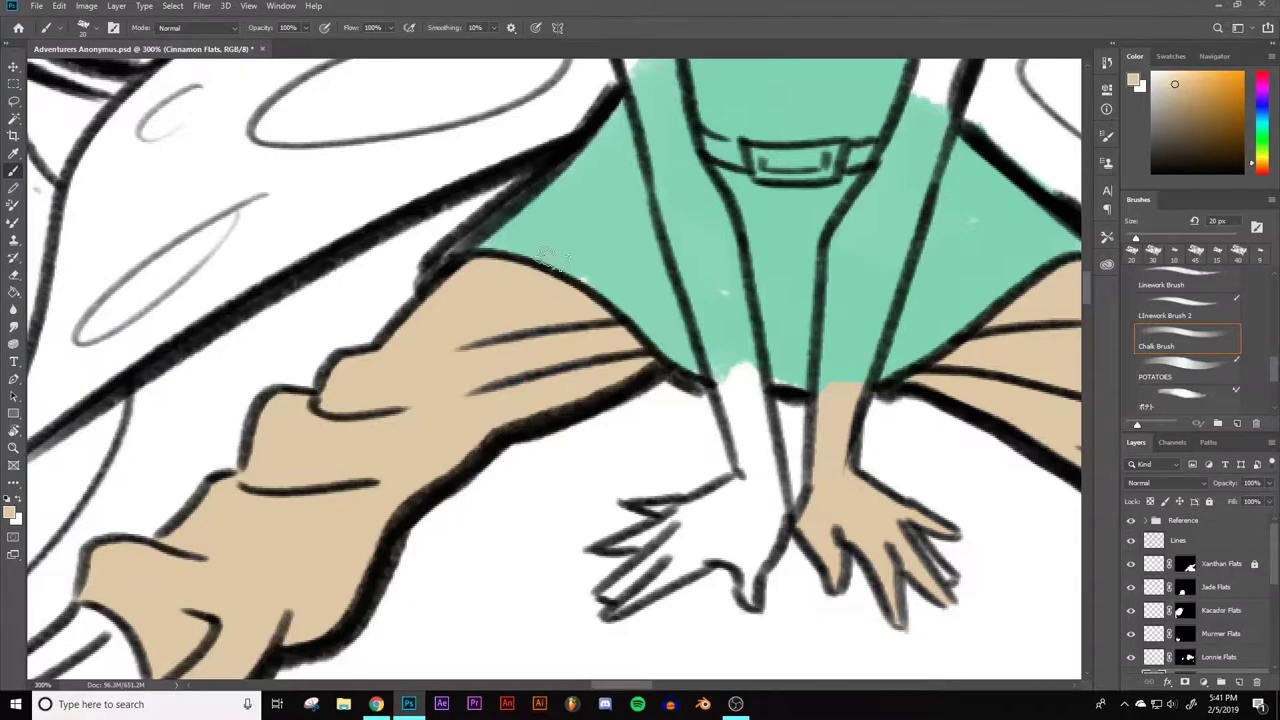
left_click(591, 233, "alt")
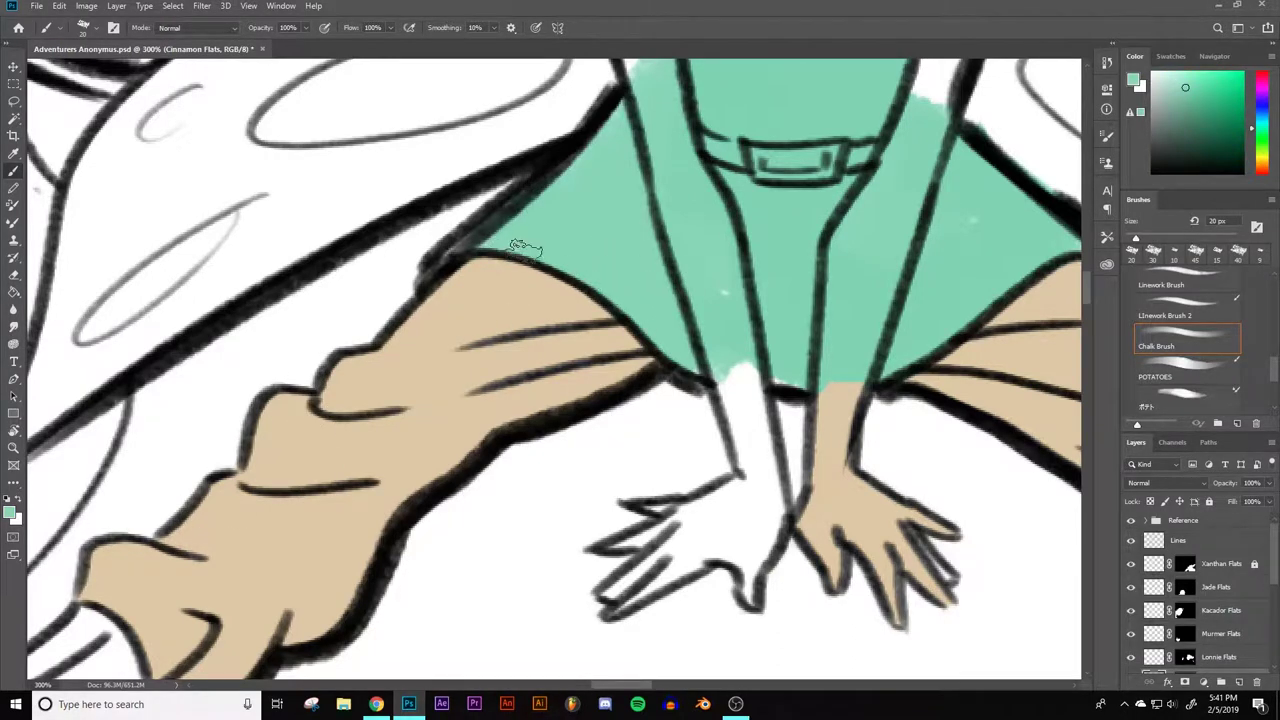
mouse_move(725, 375)
left_mouse_down()
mouse_move(843, 371)
mouse_move(848, 340)
mouse_move(577, 409)
left_mouse_up()
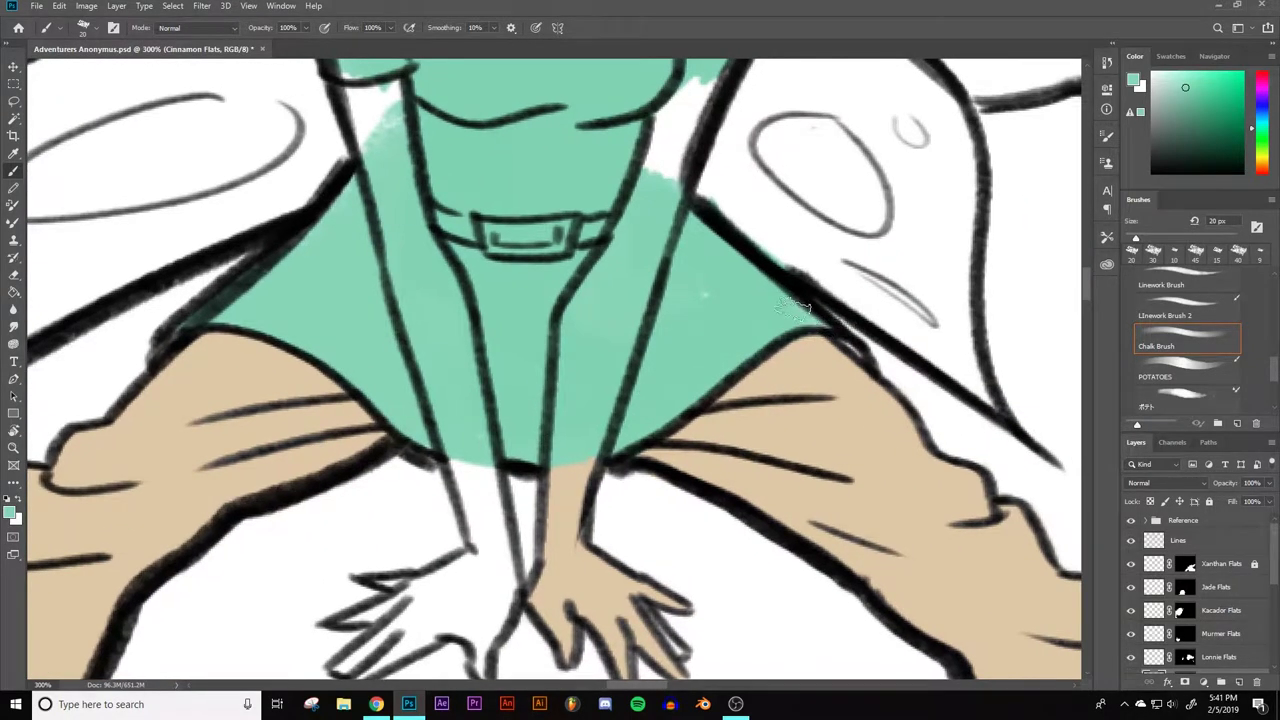
left_click_drag(855, 300, 718, 225)
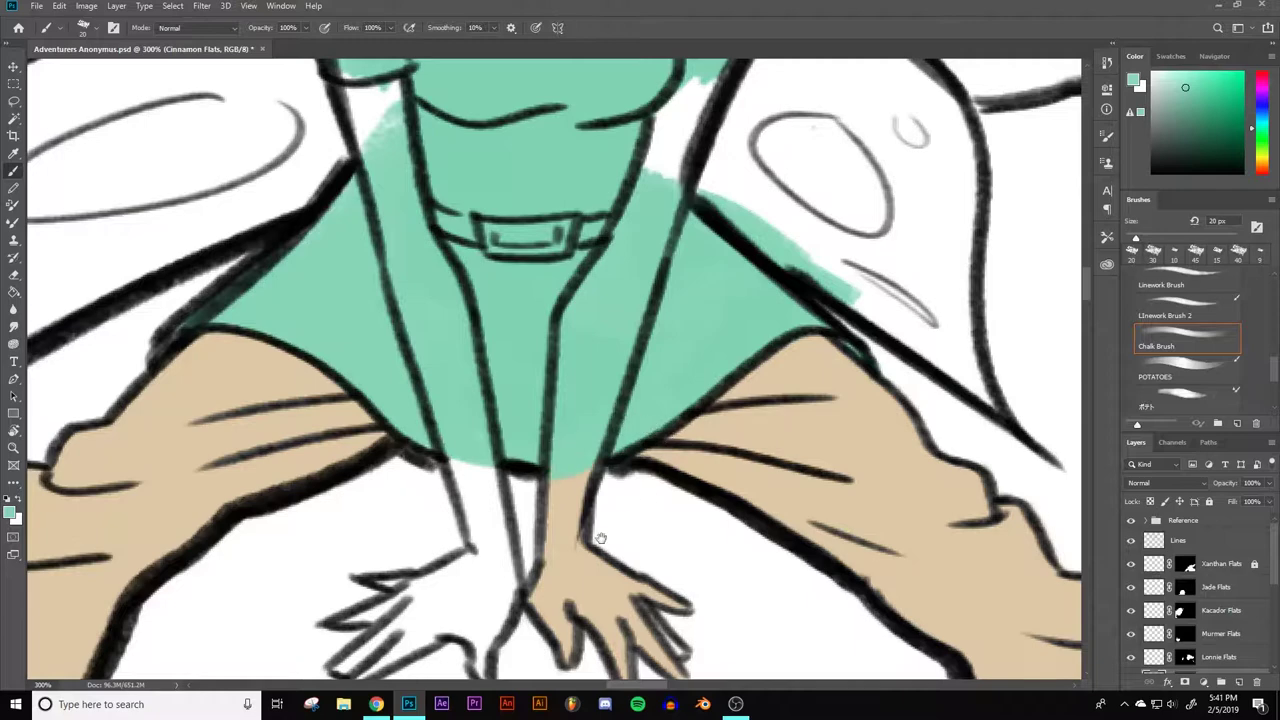
- Extend the sampled light tan slightly past both trouser cuffs with the Chalk Brush, enlarging it from 20 px to 50 px
left_click_drag(600, 537, 335, 370)
left_click_drag(558, 485, 370, 377)
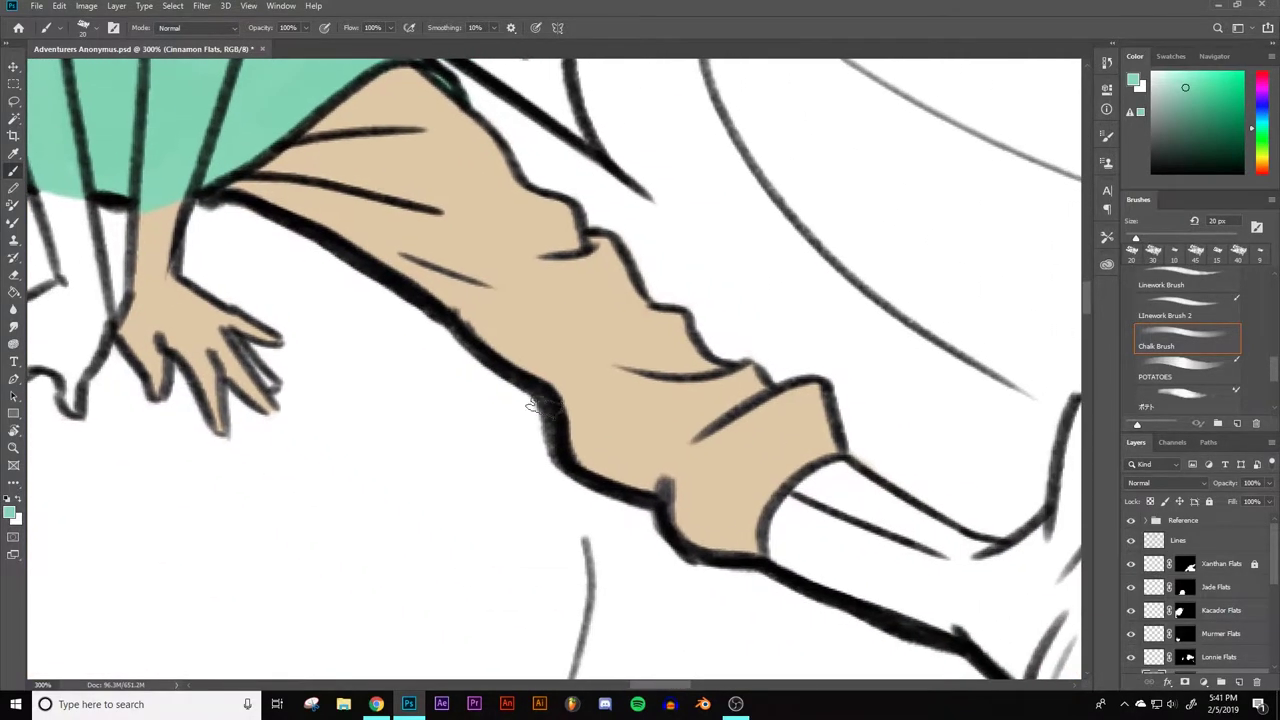
left_click(645, 428, "alt")
left_click_drag(754, 537, 778, 500)
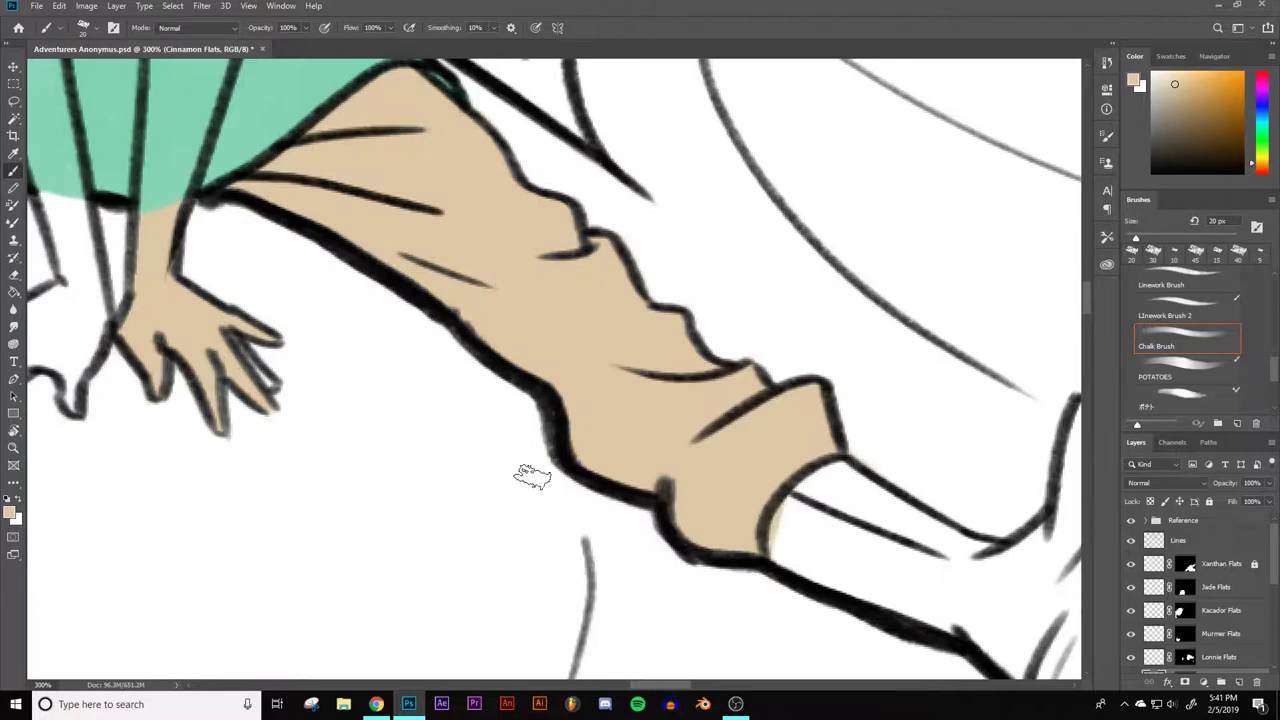
key("ctrl+minus")
key("ctrl+minus")
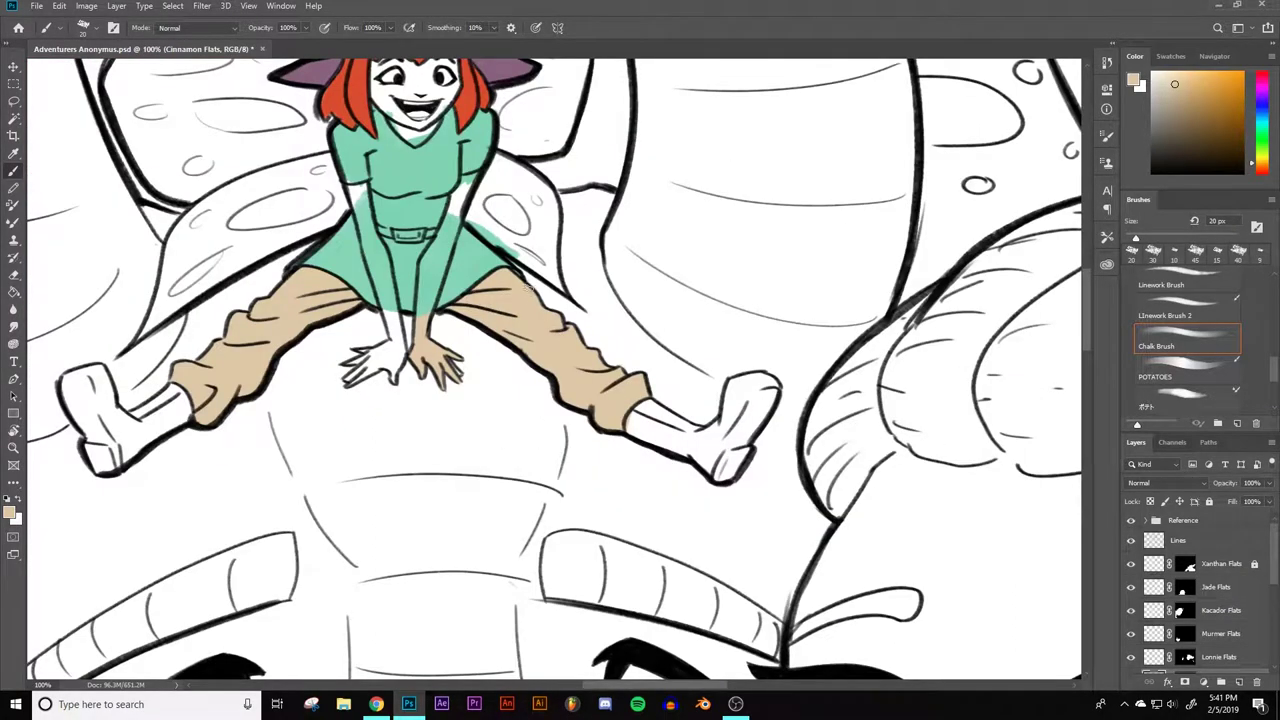
key("bracketright")
key("bracketright")
key("bracketright")
key("bracketright")
key("bracketright")
left_click(639, 415)
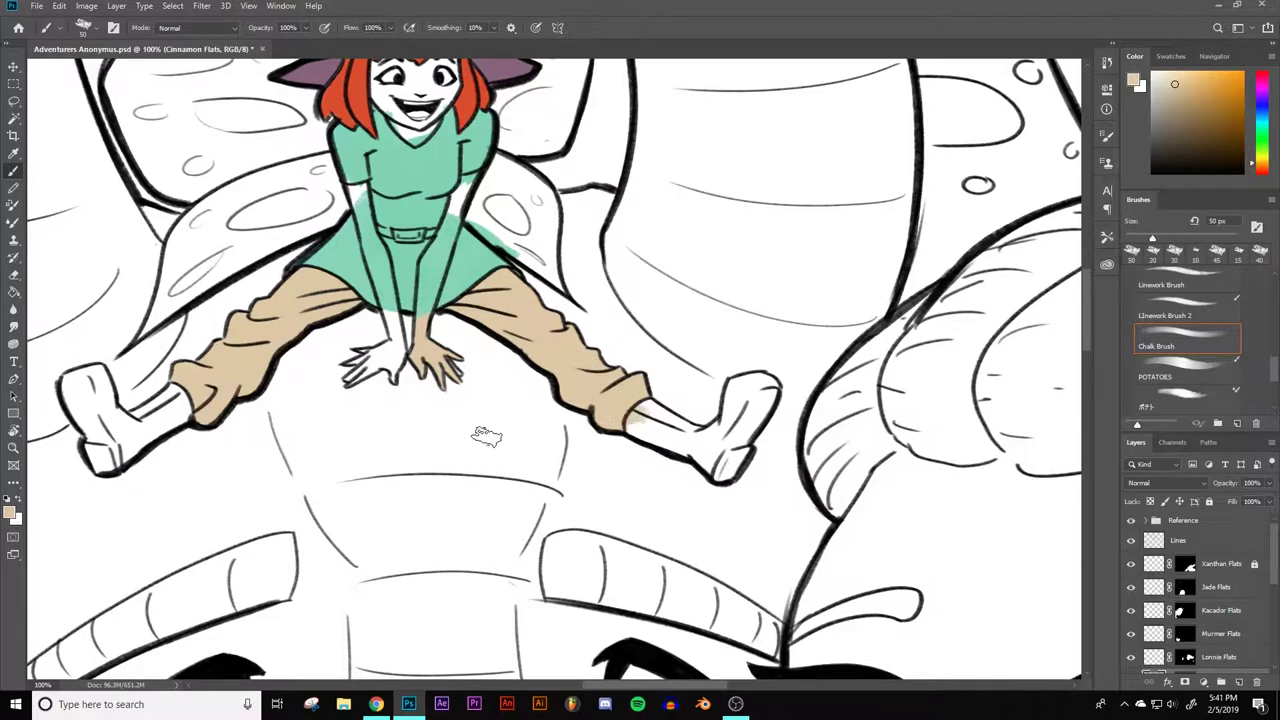
left_click(186, 402)
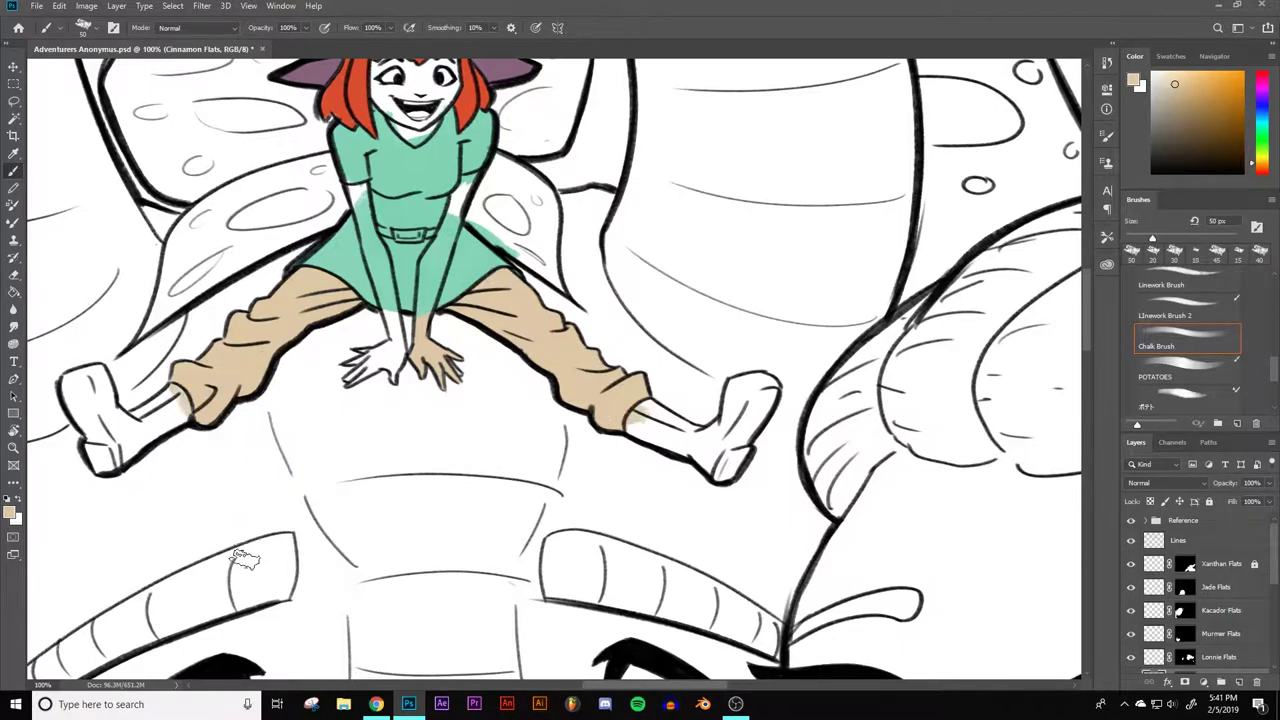
- Choose a warmer tan for the skin and paint the witch's face and neckline, reducing the Chalk Brush to 25 px
left_click_drag(288, 345, 392, 539)
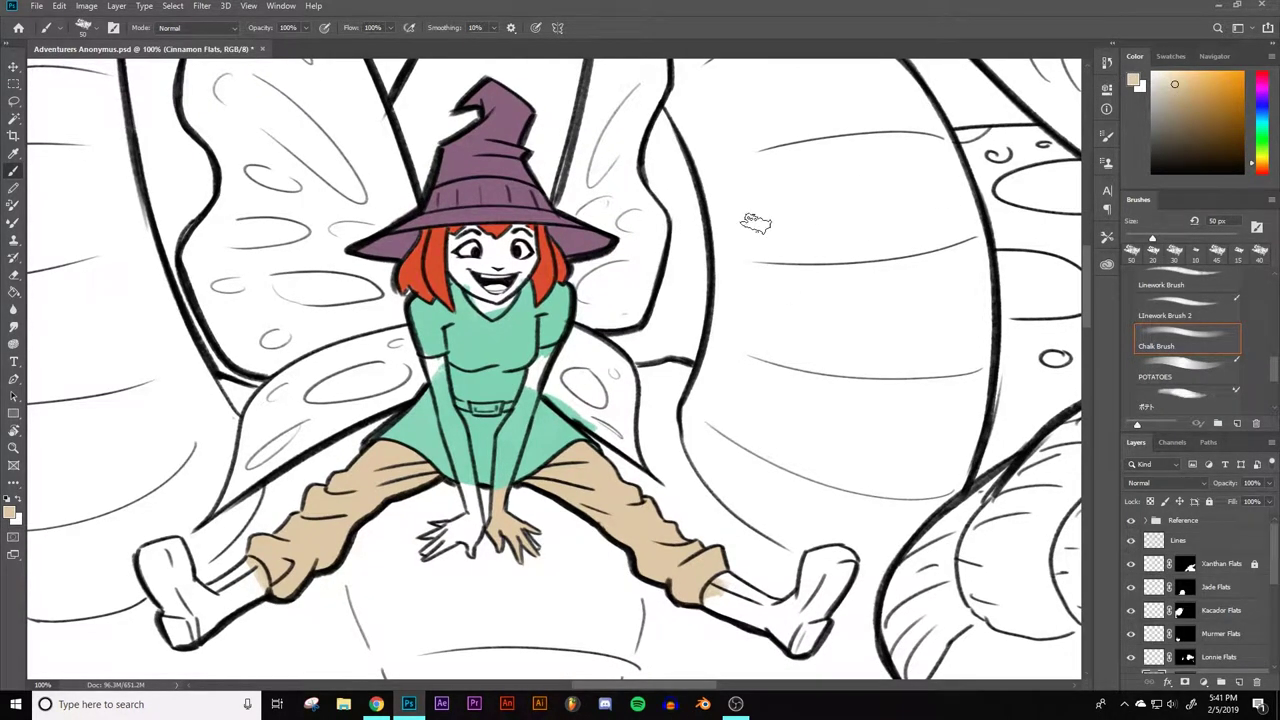
scroll(595, 253, "up", 1)
left_click_drag(690, 266, 686, 370)
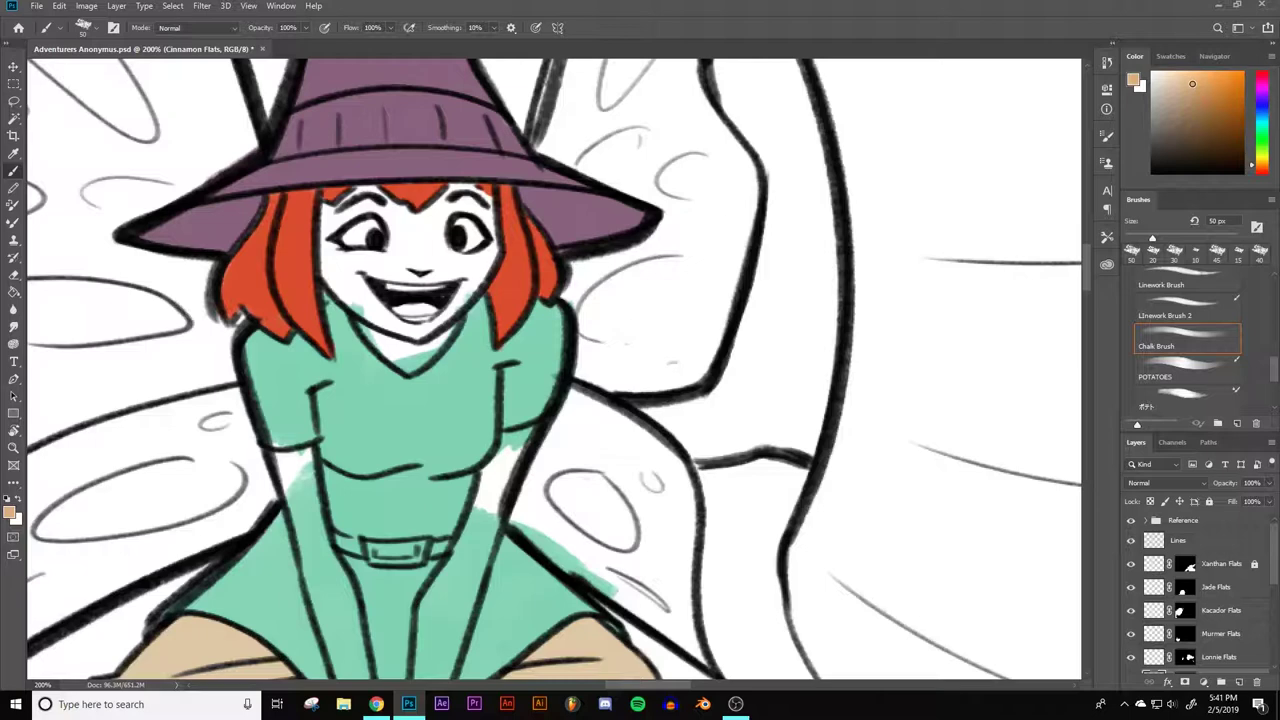
left_click(1186, 84)
mouse_move(470, 235)
left_mouse_down()
mouse_move(355, 265)
mouse_move(370, 275)
mouse_move(445, 262)
mouse_move(435, 258)
mouse_move(473, 238)
mouse_move(418, 270)
mouse_move(427, 280)
mouse_move(459, 240)
mouse_move(430, 296)
mouse_move(435, 265)
mouse_move(410, 295)
mouse_move(355, 295)
mouse_move(370, 296)
mouse_move(340, 266)
mouse_move(375, 290)
mouse_move(347, 240)
mouse_move(370, 240)
mouse_move(347, 240)
mouse_move(327, 205)
mouse_move(327, 270)
mouse_move(322, 207)
mouse_move(328, 258)
mouse_move(370, 203)
mouse_move(343, 196)
mouse_move(378, 206)
mouse_move(390, 187)
mouse_move(343, 198)
mouse_move(340, 243)
mouse_move(463, 186)
mouse_move(480, 193)
mouse_move(493, 240)
mouse_move(485, 190)
mouse_move(482, 237)
mouse_move(472, 207)
left_mouse_up()
key("bracketleft")
key("bracketleft")
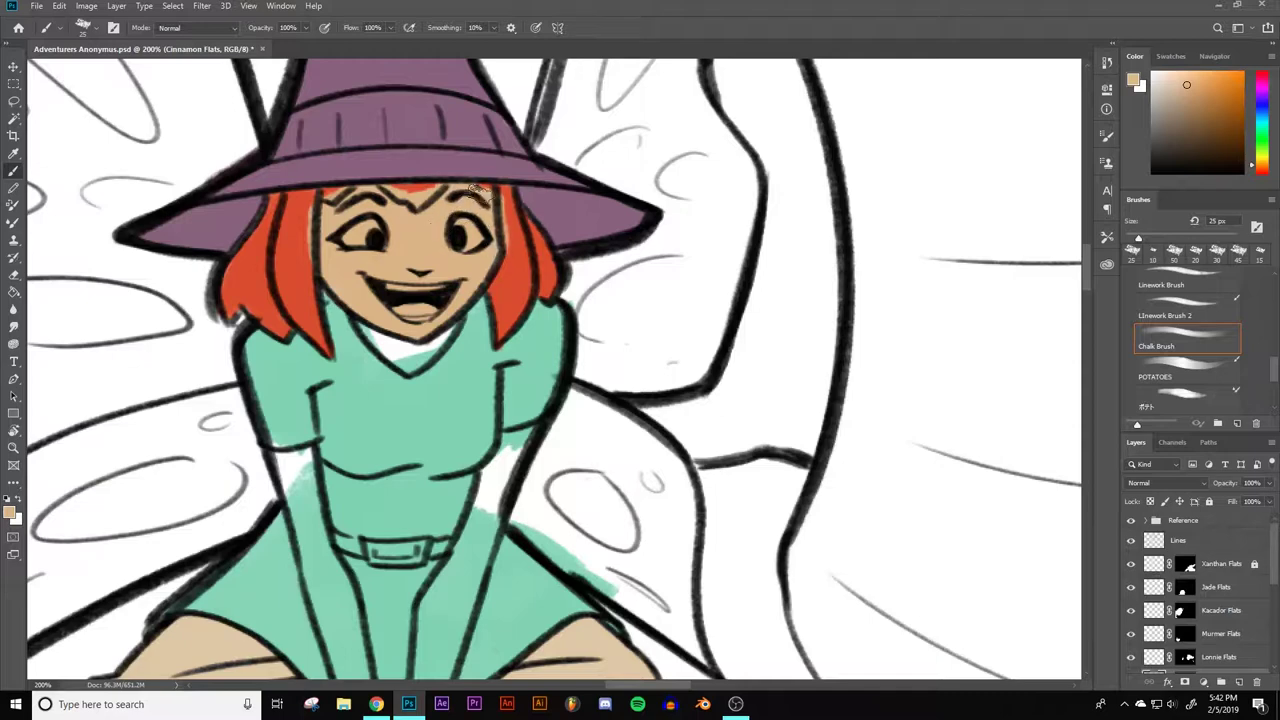
mouse_move(372, 312)
left_mouse_down()
mouse_move(394, 363)
mouse_move(367, 318)
mouse_move(406, 313)
mouse_move(413, 336)
mouse_move(451, 312)
left_mouse_up()
- Paint the upper part of the left arm in the skin tan at 15 px, retouching the sleeve edge with its sampled green
key("bracketleft")
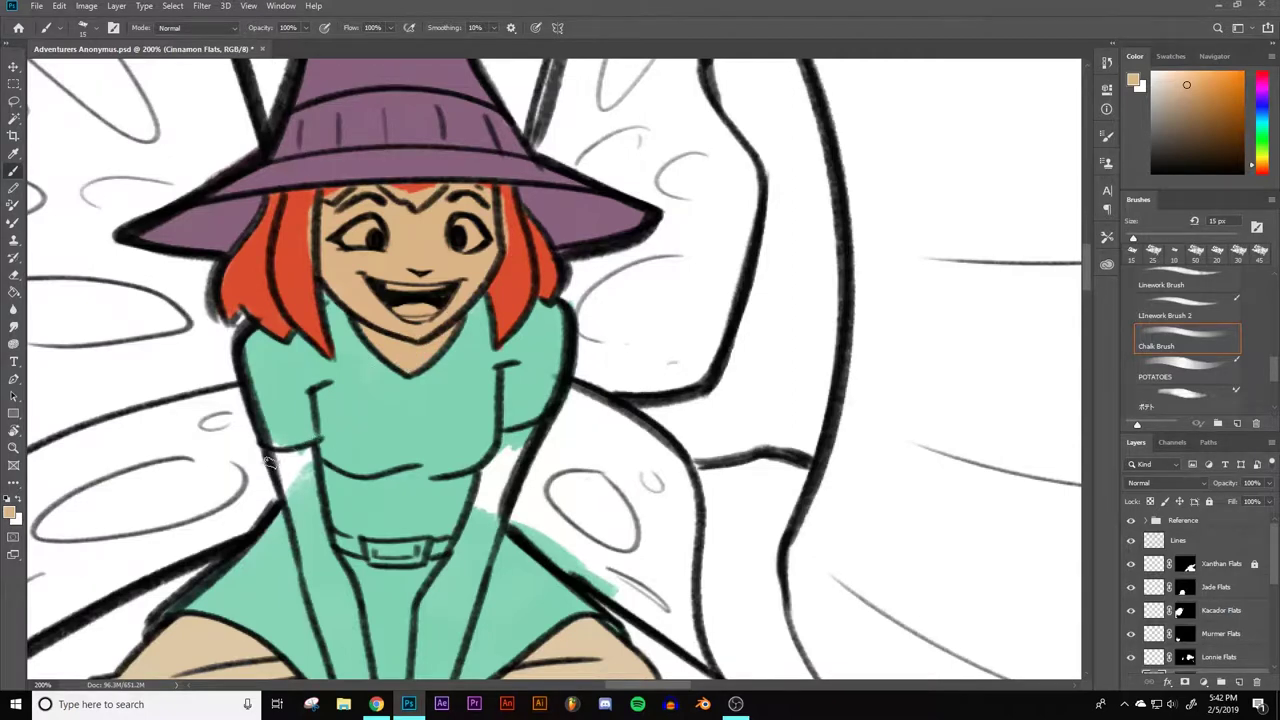
mouse_move(278, 455)
left_mouse_down()
mouse_move(292, 505)
mouse_move(303, 458)
left_mouse_up()
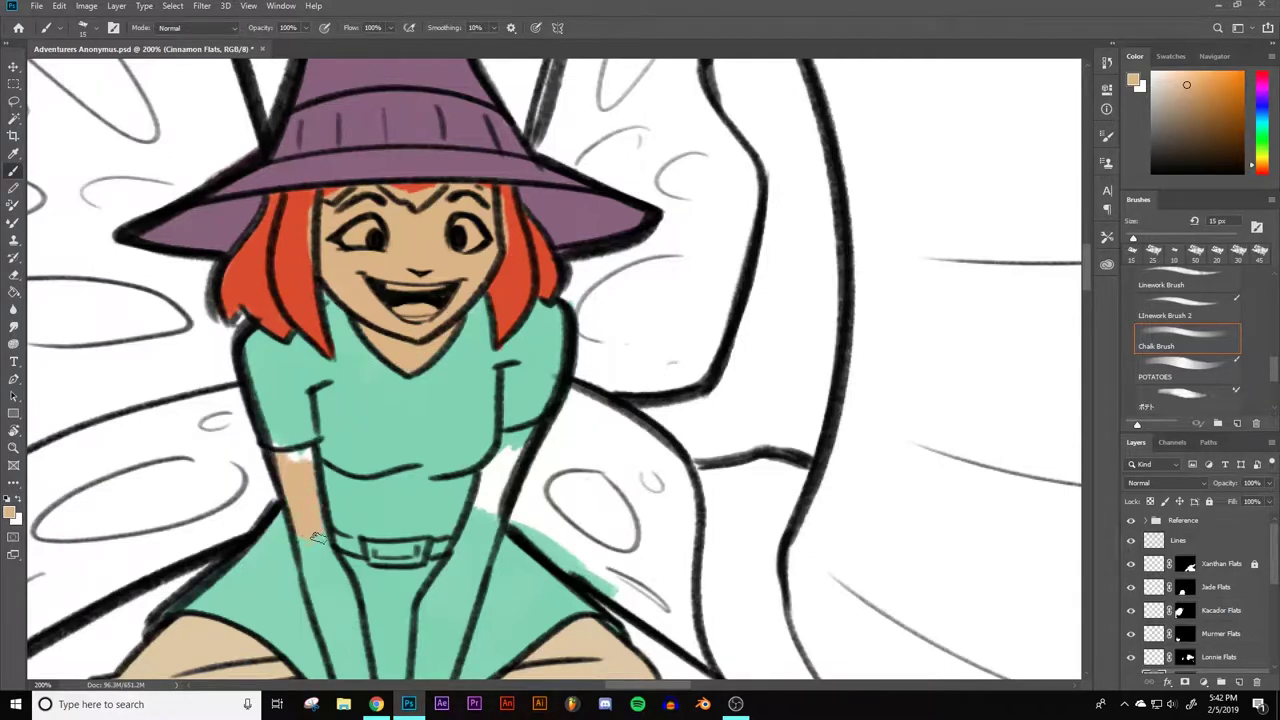
left_click(297, 410, "alt")
left_click(313, 497, "alt")
- Paint the right arm in the skin tan at 15 px down to the wrist, and recolour its hand with a 35 px brush
scroll(307, 462, "down", 4)
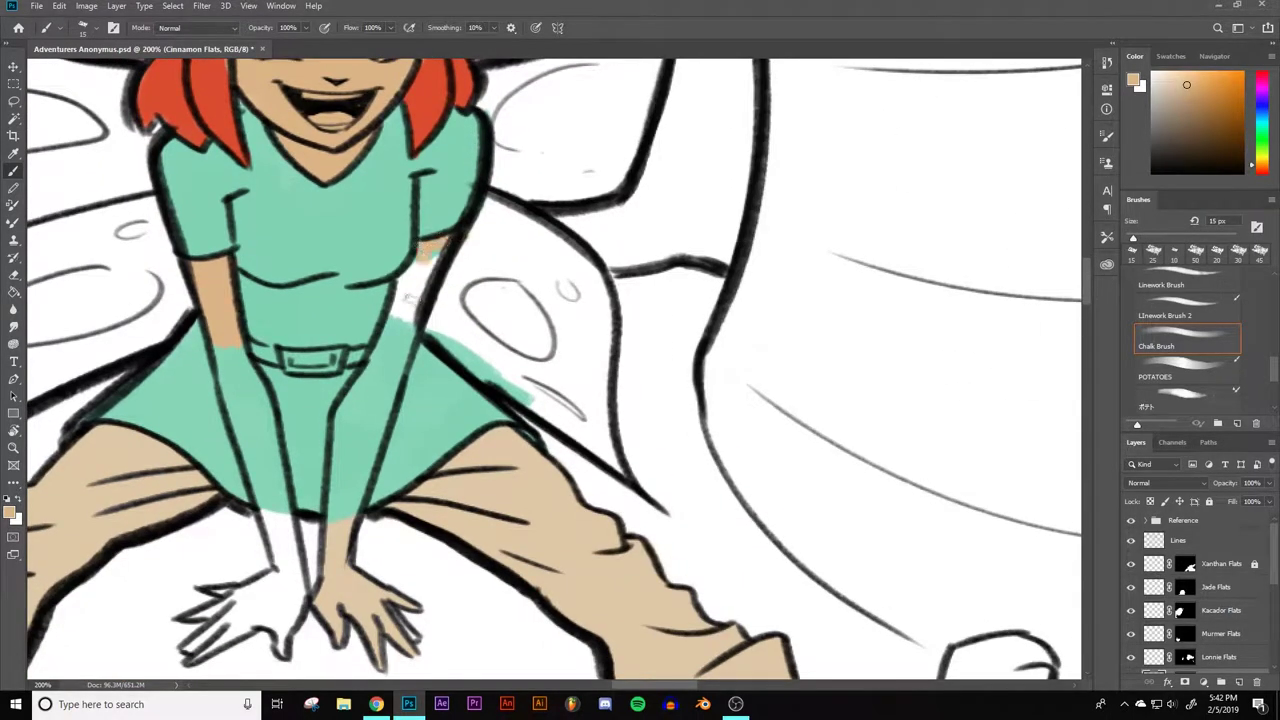
mouse_move(405, 295)
left_mouse_down()
mouse_move(443, 242)
mouse_move(406, 320)
mouse_move(400, 283)
left_mouse_up()
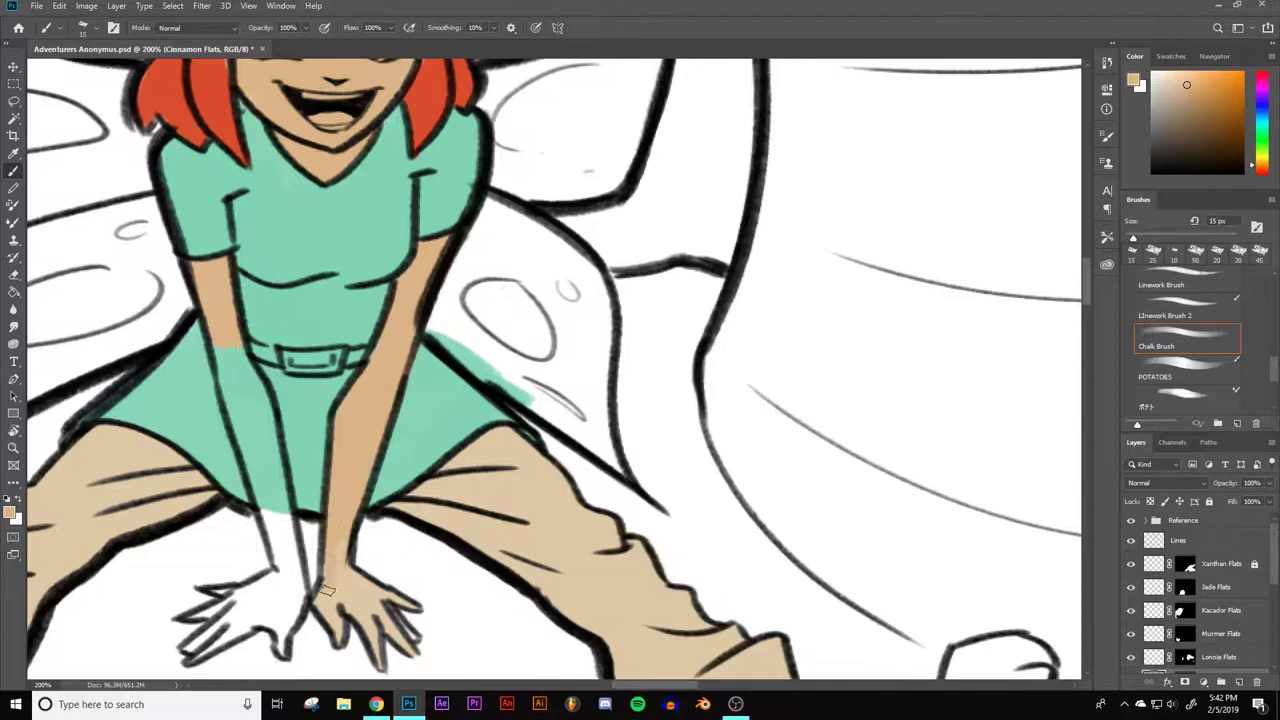
mouse_move(341, 588)
left_mouse_down()
mouse_move(341, 529)
mouse_move(345, 585)
left_mouse_up()
key("bracketright")
key("bracketright")
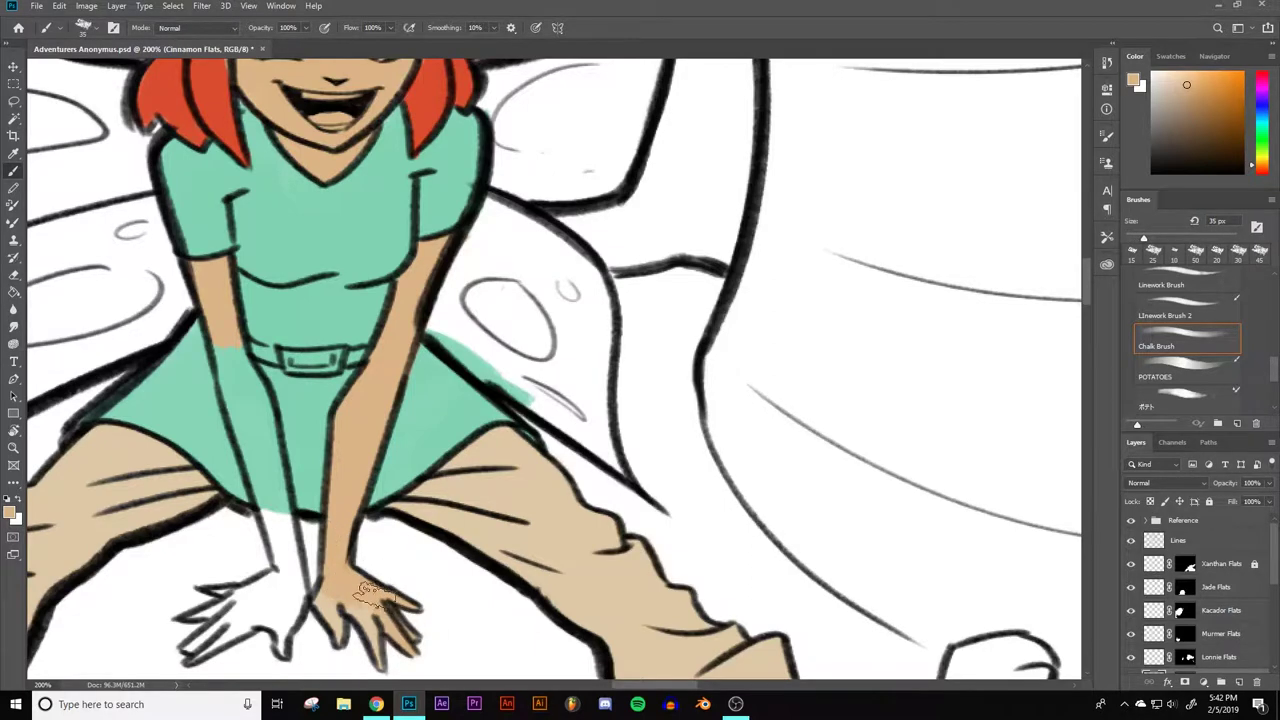
- Paint the left hand in the skin tan at 35 px and fill the rest of the left arm at 25 px
mouse_move(341, 580)
left_mouse_down()
mouse_move(268, 555)
mouse_move(203, 603)
mouse_move(183, 635)
mouse_move(200, 663)
mouse_move(288, 587)
mouse_move(273, 523)
mouse_move(287, 603)
mouse_move(277, 545)
left_mouse_up()
key("bracketleft")
mouse_move(252, 382)
left_mouse_down()
mouse_move(230, 356)
mouse_move(228, 328)
mouse_move(250, 426)
mouse_move(220, 315)
mouse_move(253, 433)
mouse_move(228, 342)
mouse_move(245, 426)
mouse_move(232, 354)
mouse_move(260, 436)
mouse_move(257, 407)
mouse_move(270, 533)
mouse_move(252, 434)
mouse_move(278, 526)
mouse_move(254, 442)
mouse_move(274, 500)
left_mouse_up()
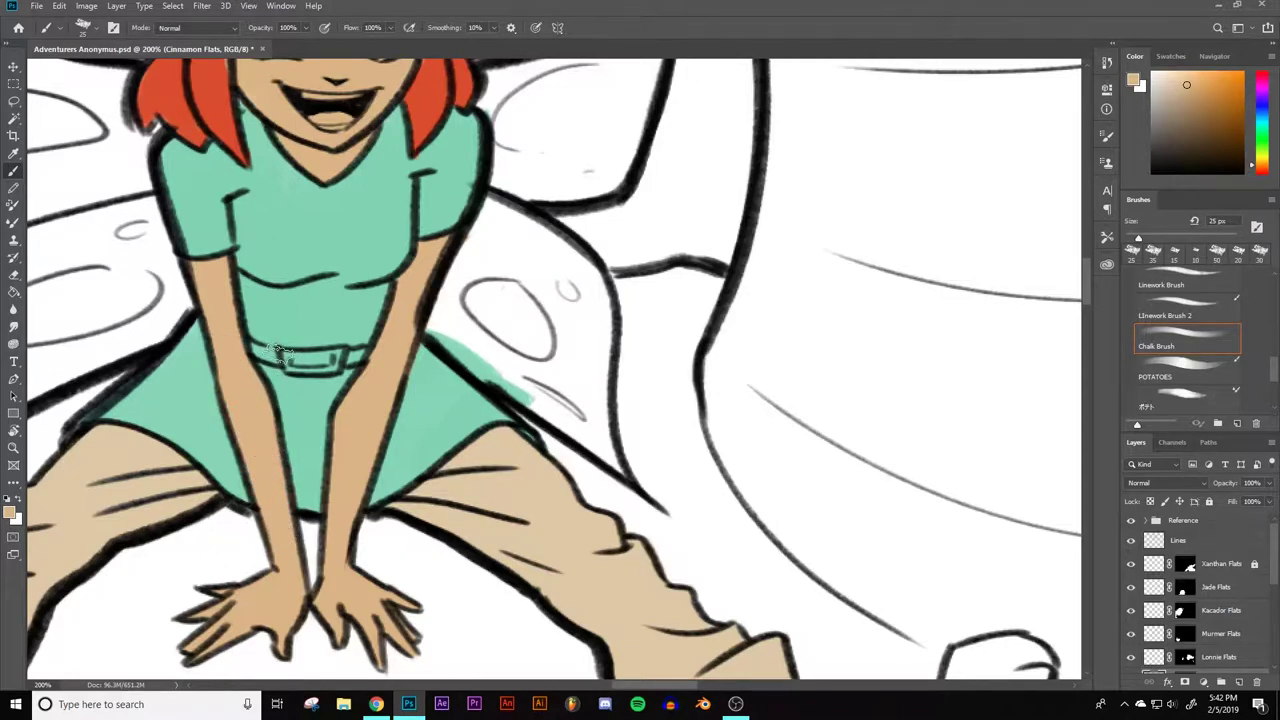
- Examine the coloured witch at several zoom levels against the surrounding line art
key("ctrl+minus")
key("ctrl+minus")
key("ctrl+minus")
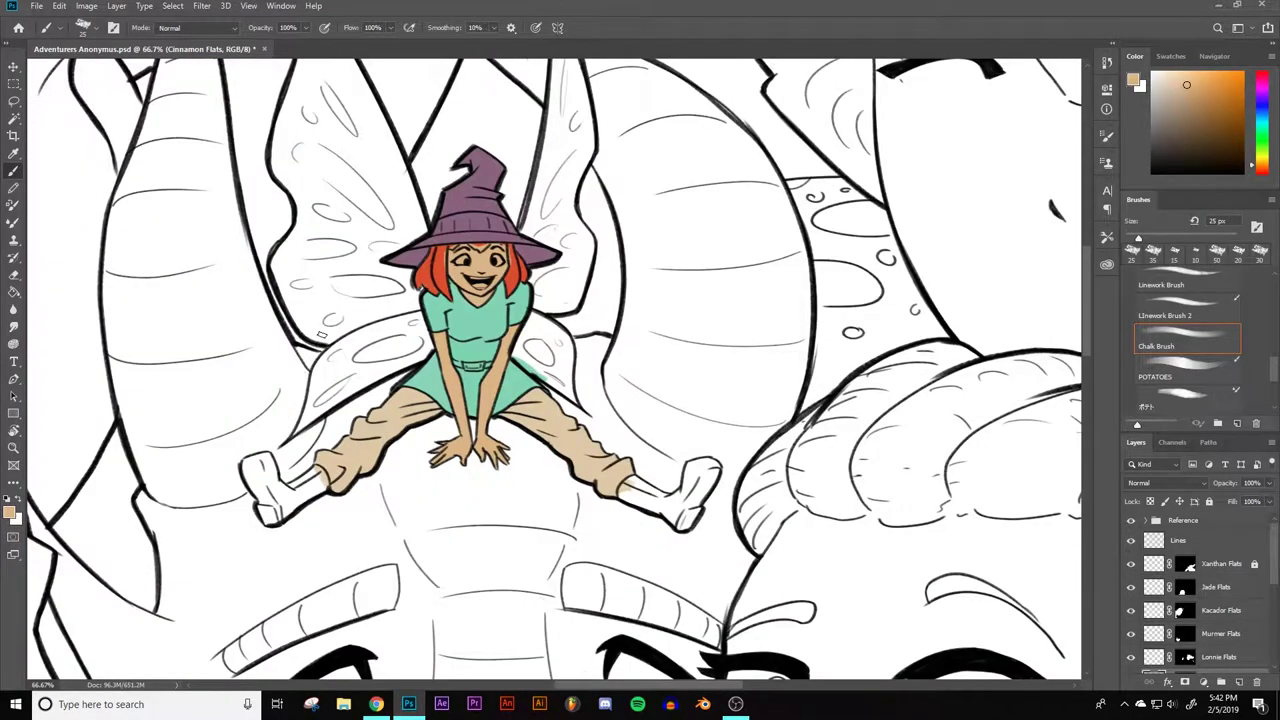
key("ctrl+plus")
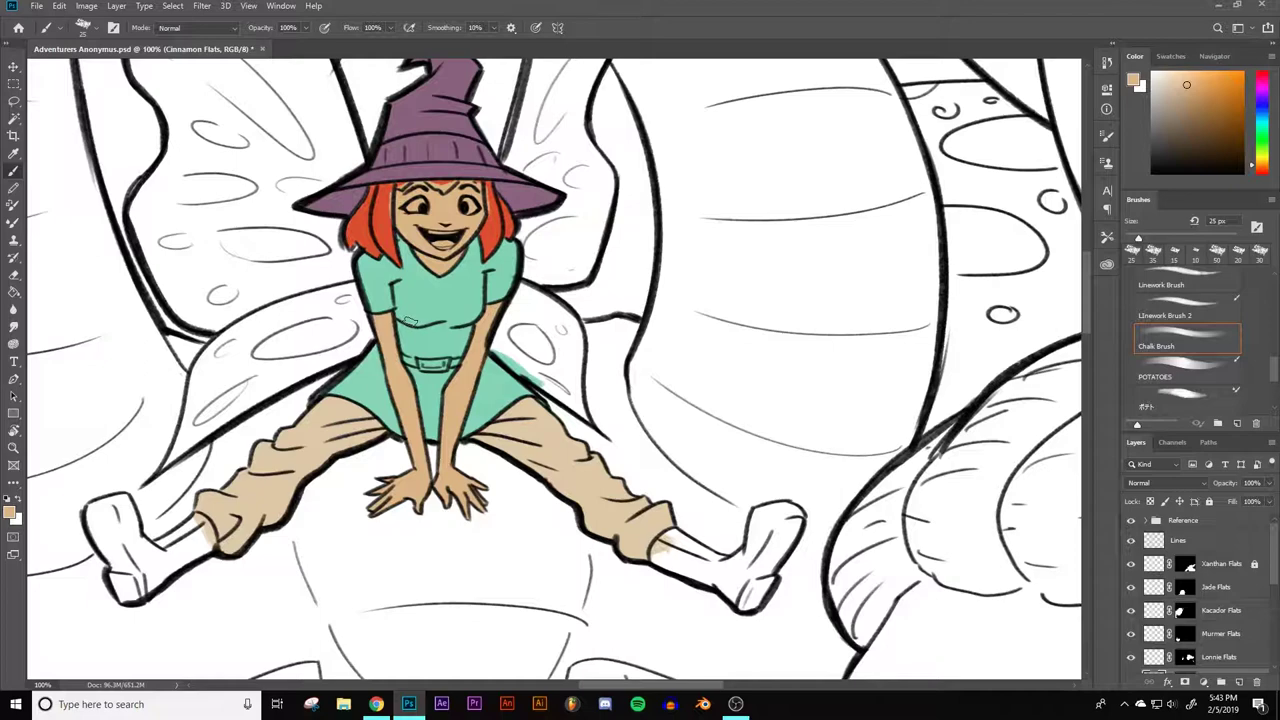
key("ctrl+minus")
key("ctrl+plus")
key("ctrl+minus")
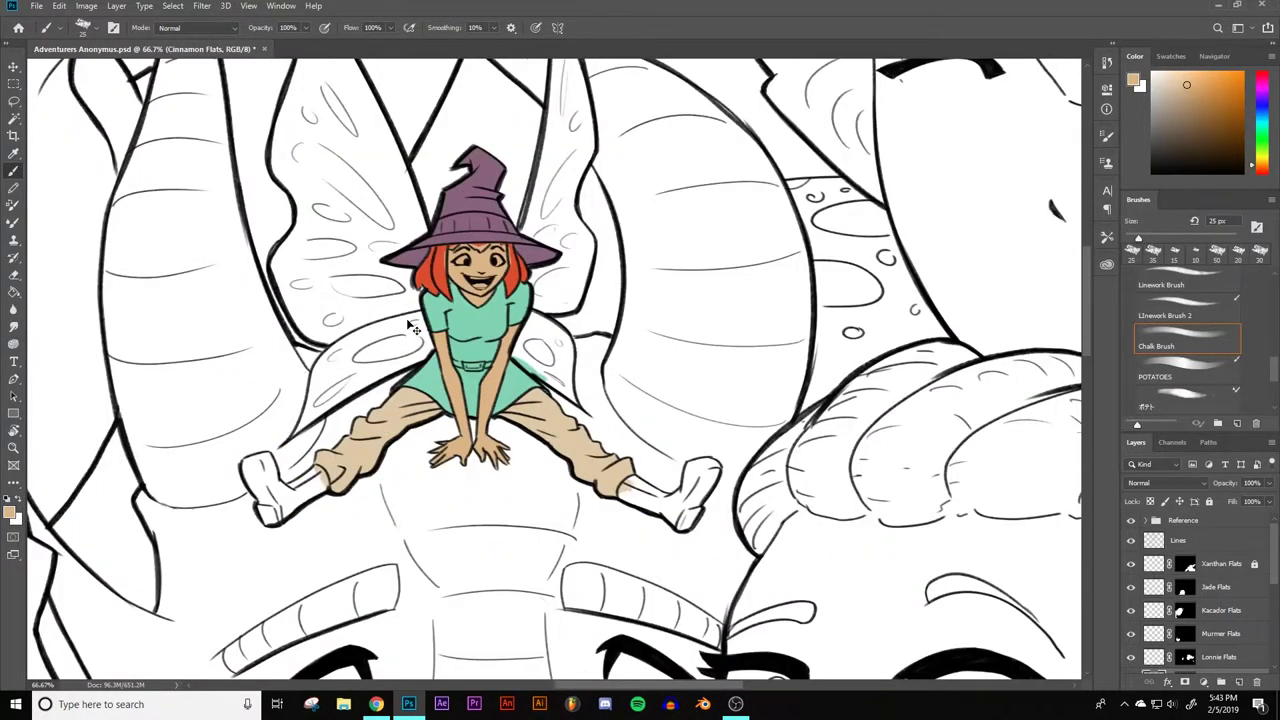
key("ctrl+minus")
key("ctrl+minus")
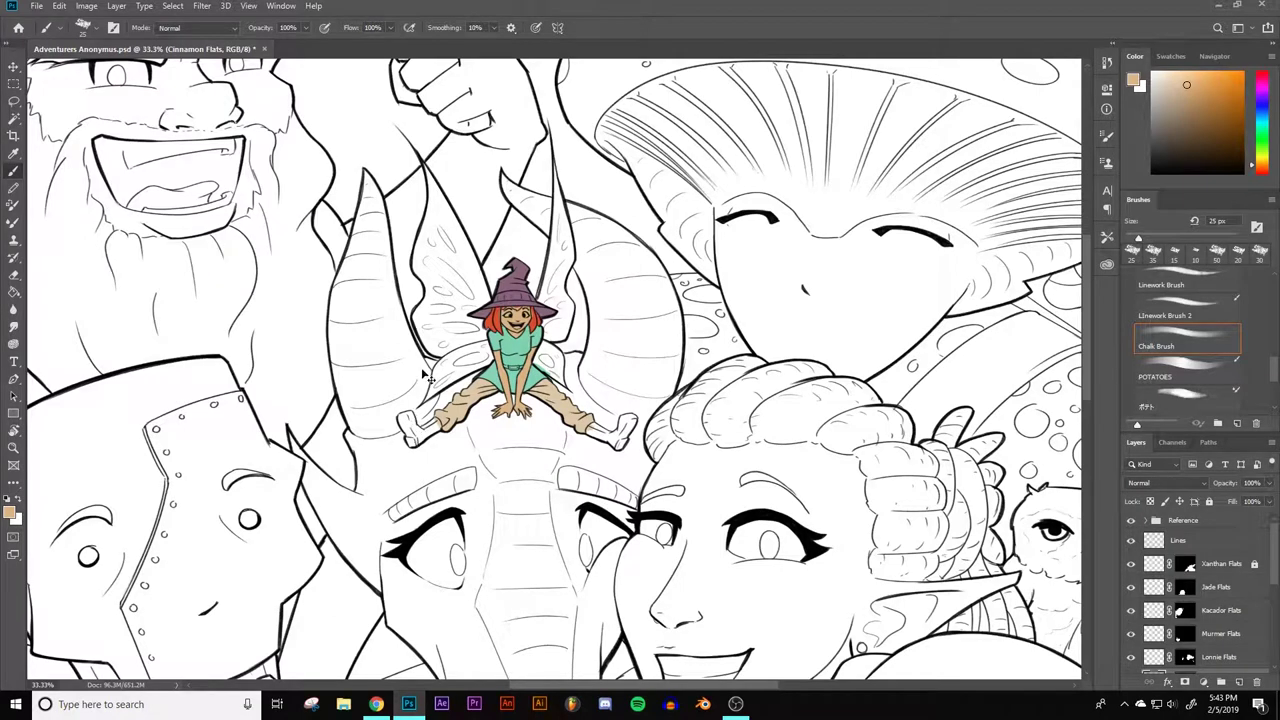
- Retouch the tunic with its sampled green and the skin with the skin tan, reducing the Chalk Brush to 9 px
key("ctrl+plus")
key("ctrl+plus")
key("ctrl+plus")
key("ctrl+plus")
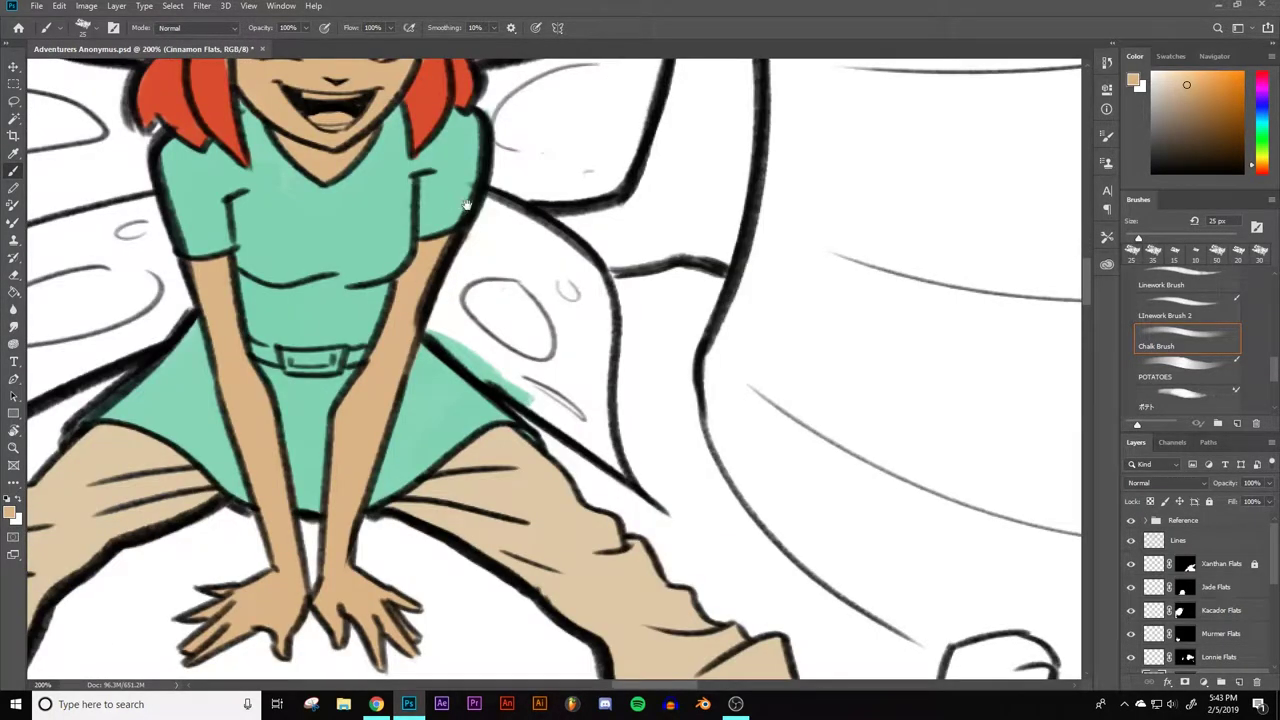
left_click_drag(466, 204, 461, 354)
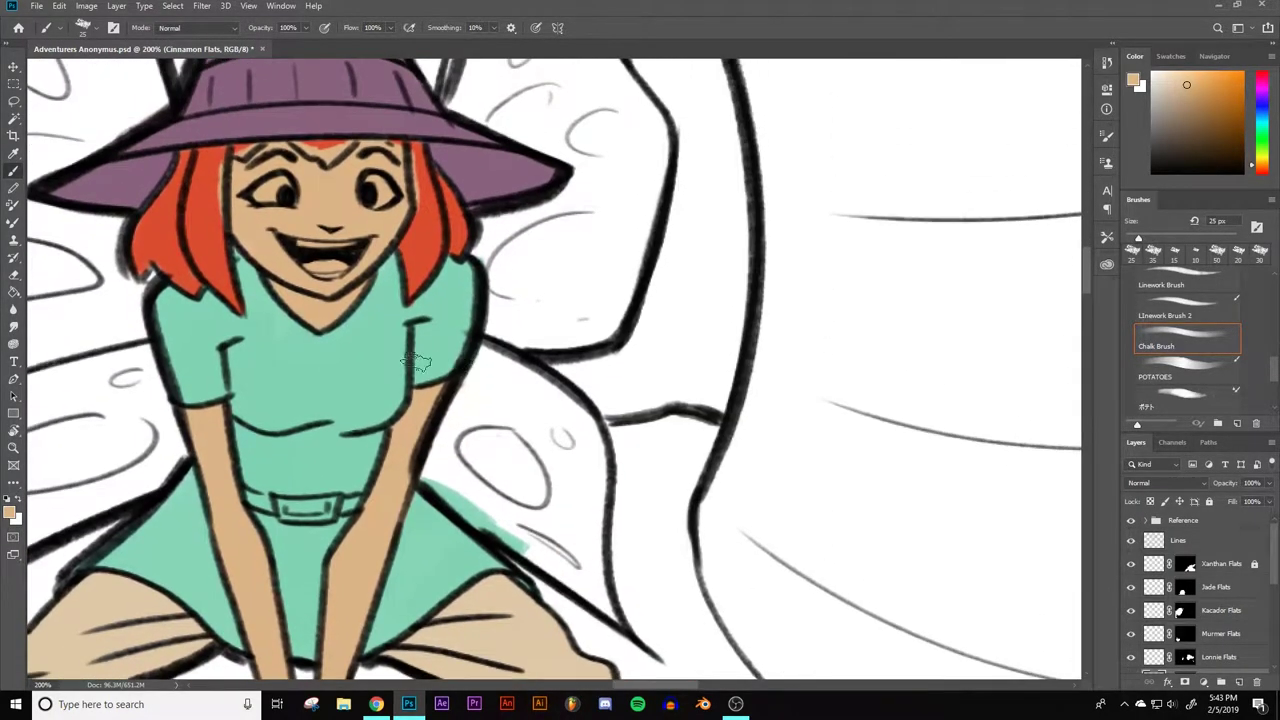
left_click(342, 351, "alt")
key("bracketleft")
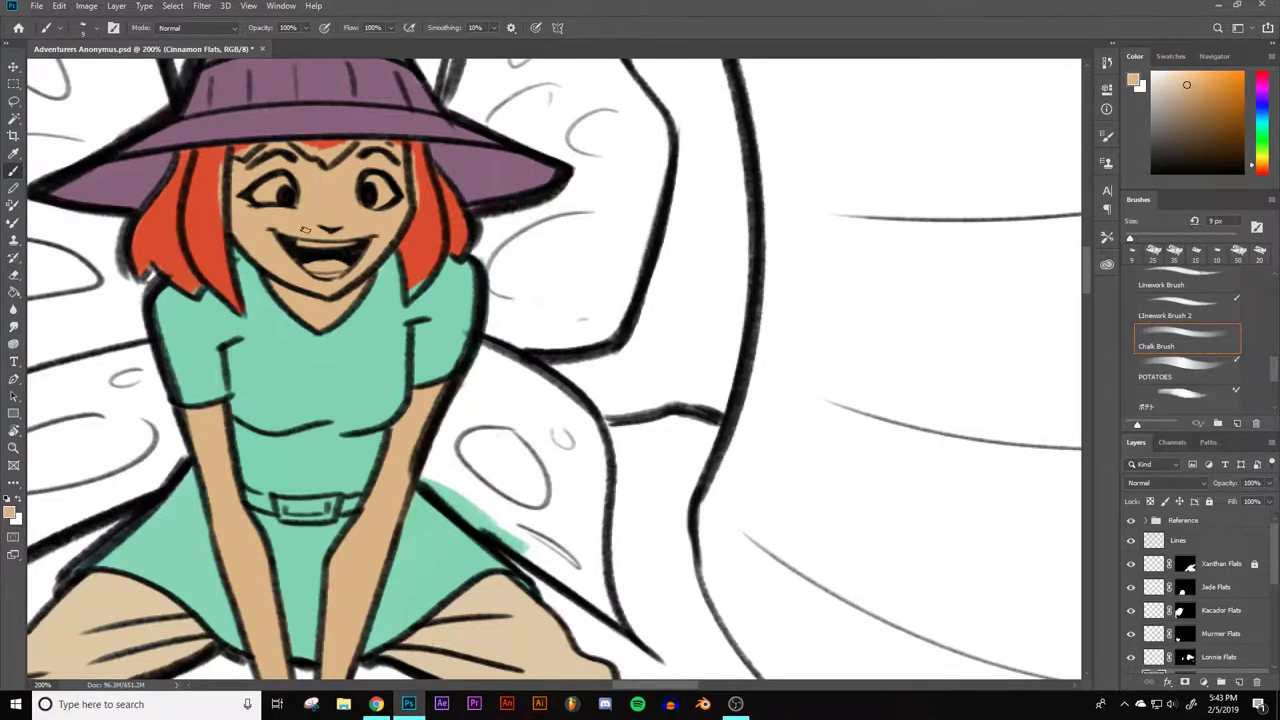
scroll(390, 274, "down", 5)
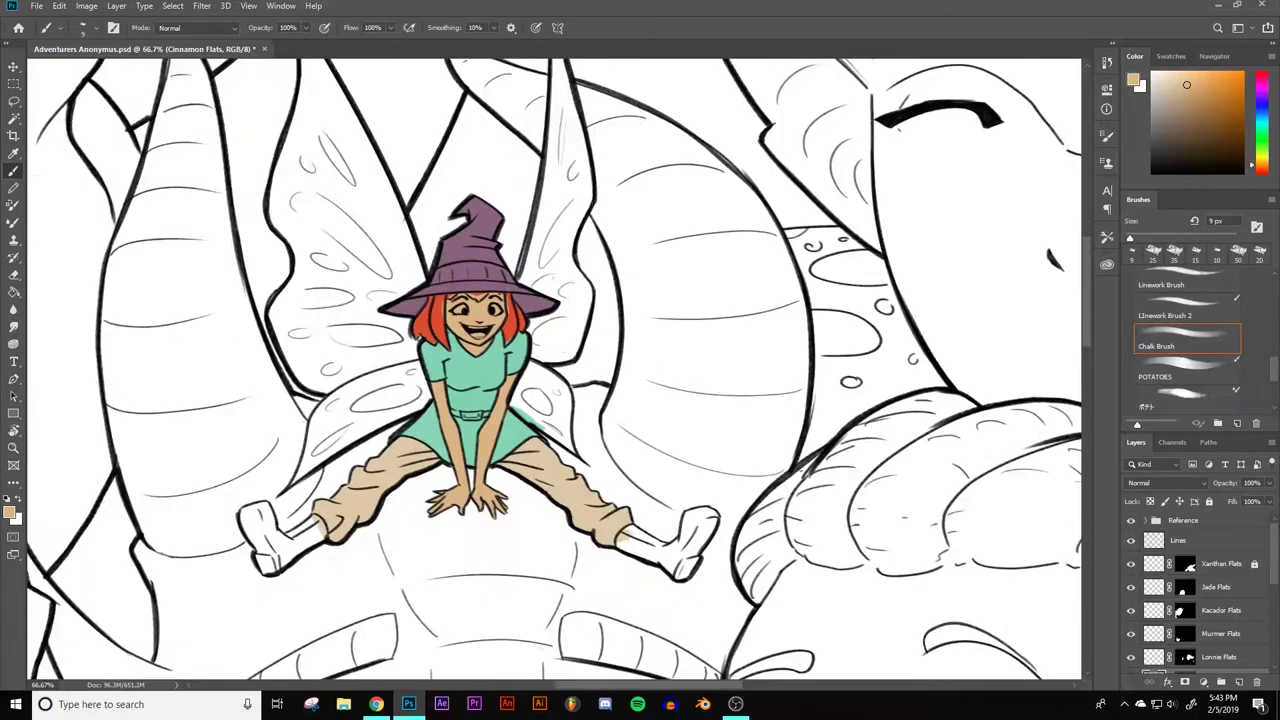
scroll(436, 396, "up", 4)
scroll(428, 404, "up", 1)
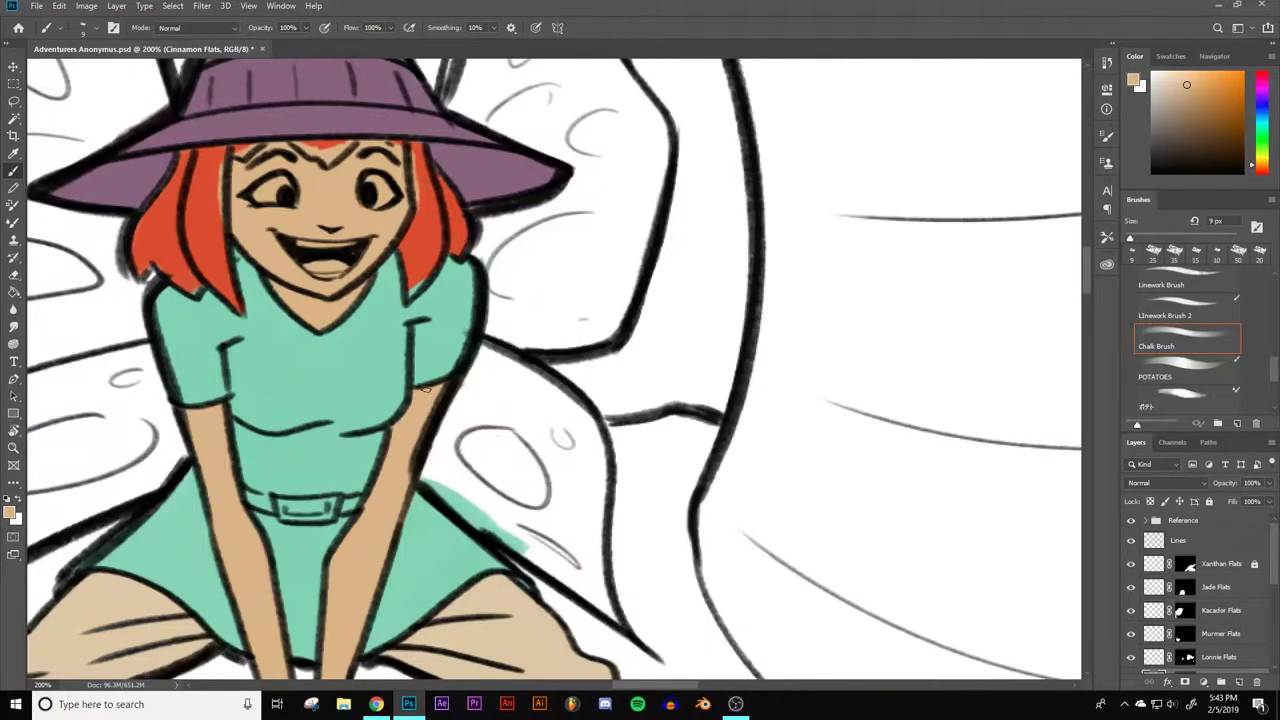
- Select the skin areas by Color Range, sampling the face colour with a fuzziness of 33 so that the trousers are excluded
scroll(424, 388, "down", 1)
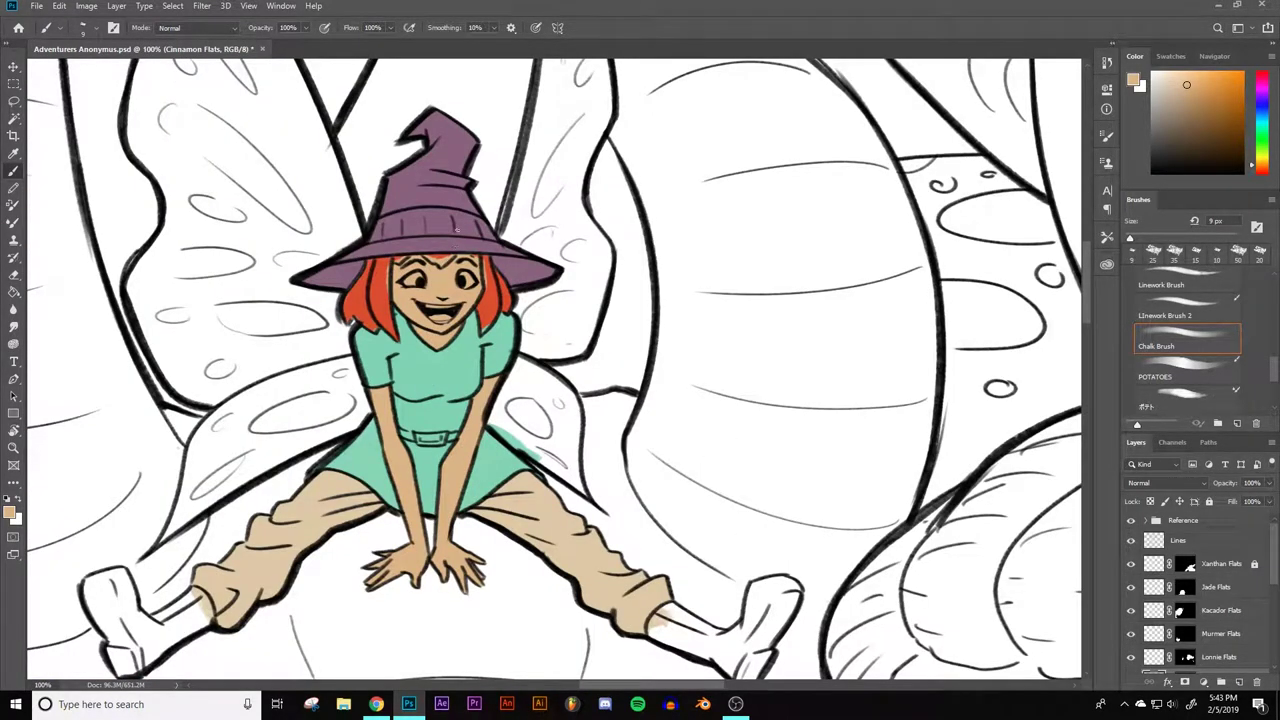
left_click(173, 6)
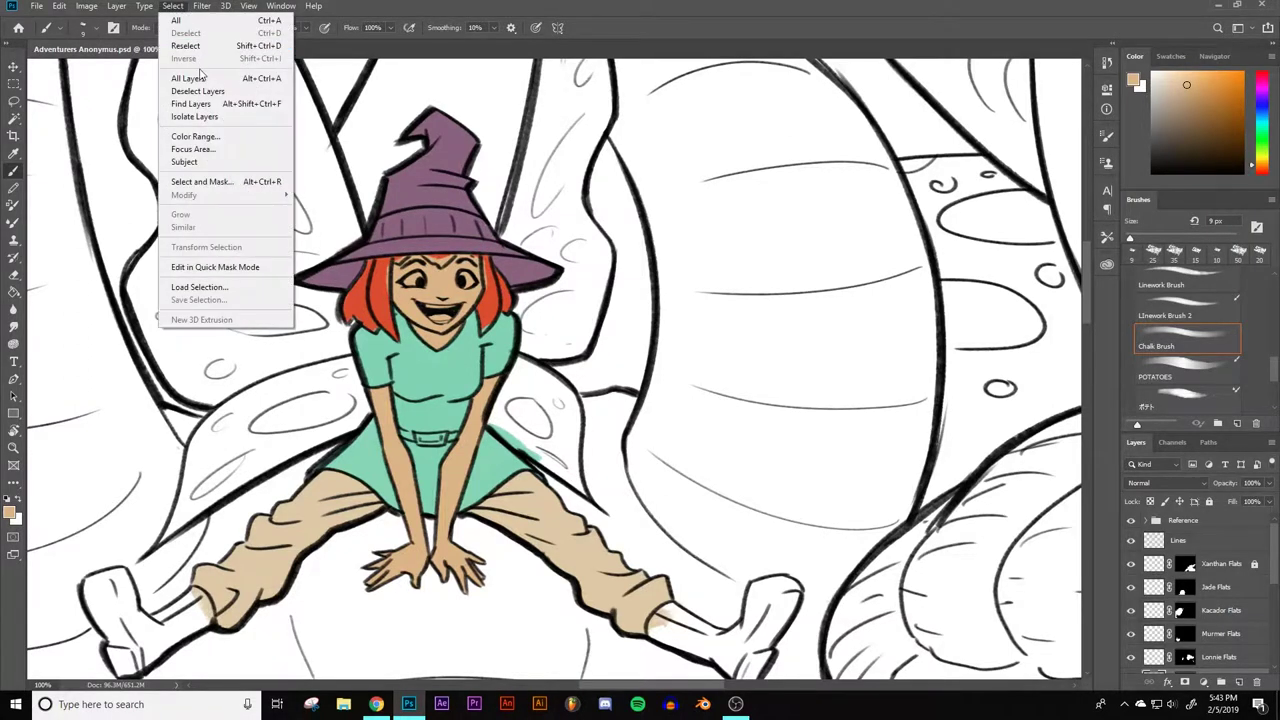
left_click(211, 141)
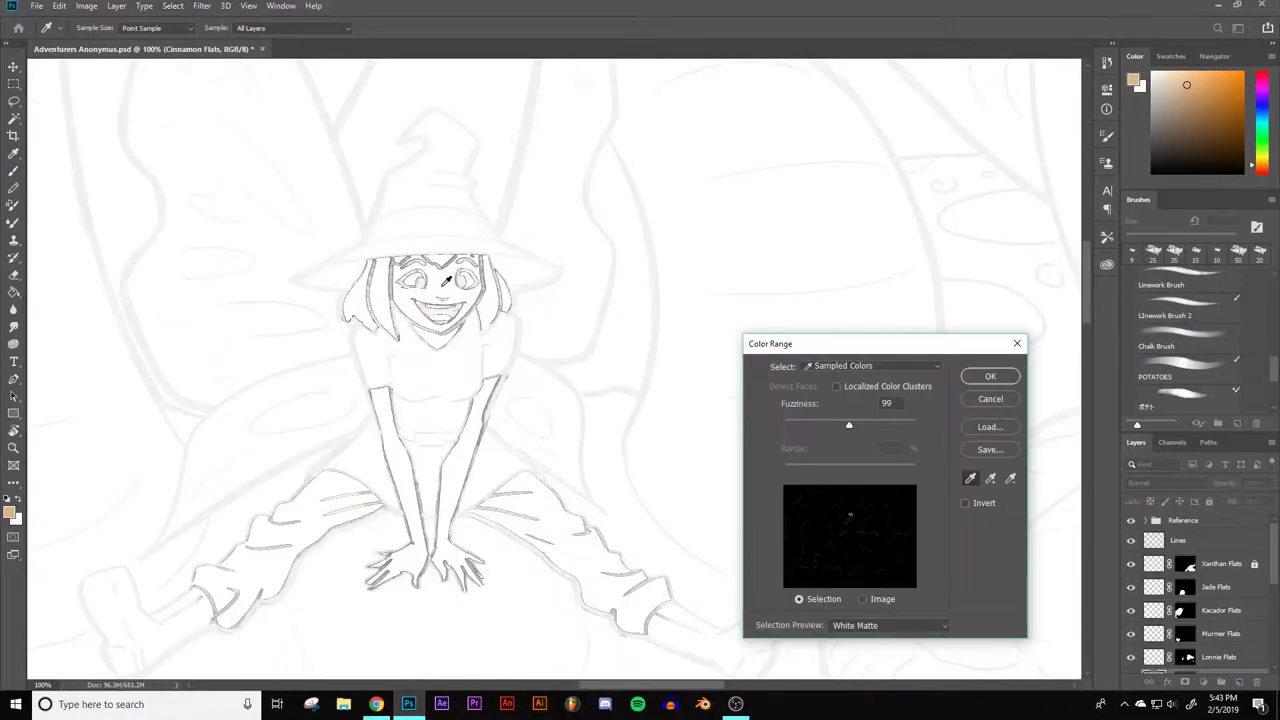
left_click(452, 284)
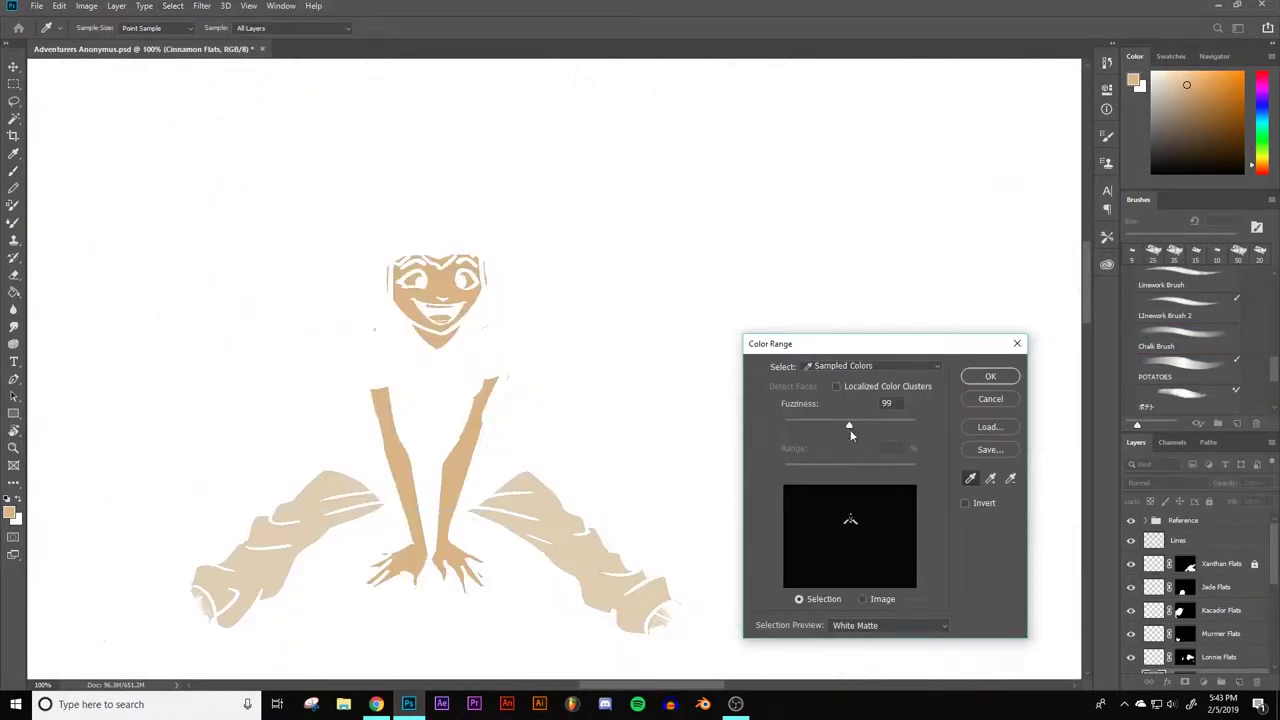
left_click_drag(842, 428, 799, 424)
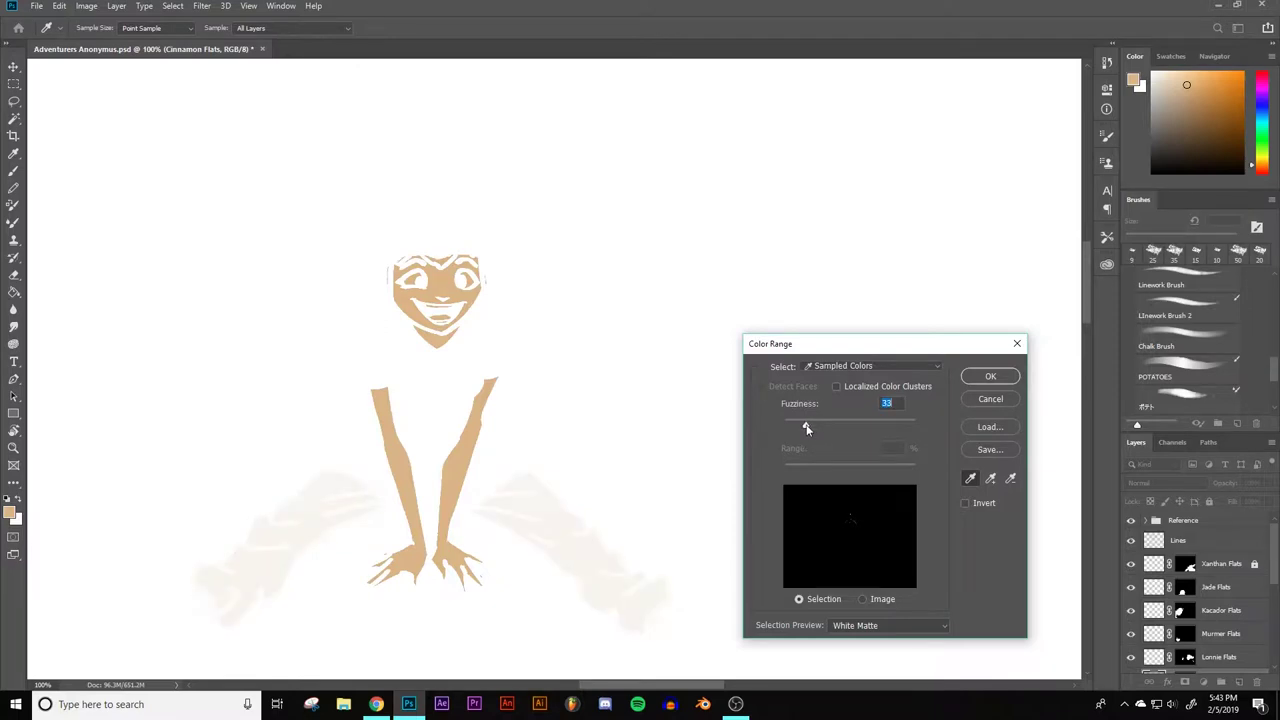
left_click(987, 380)
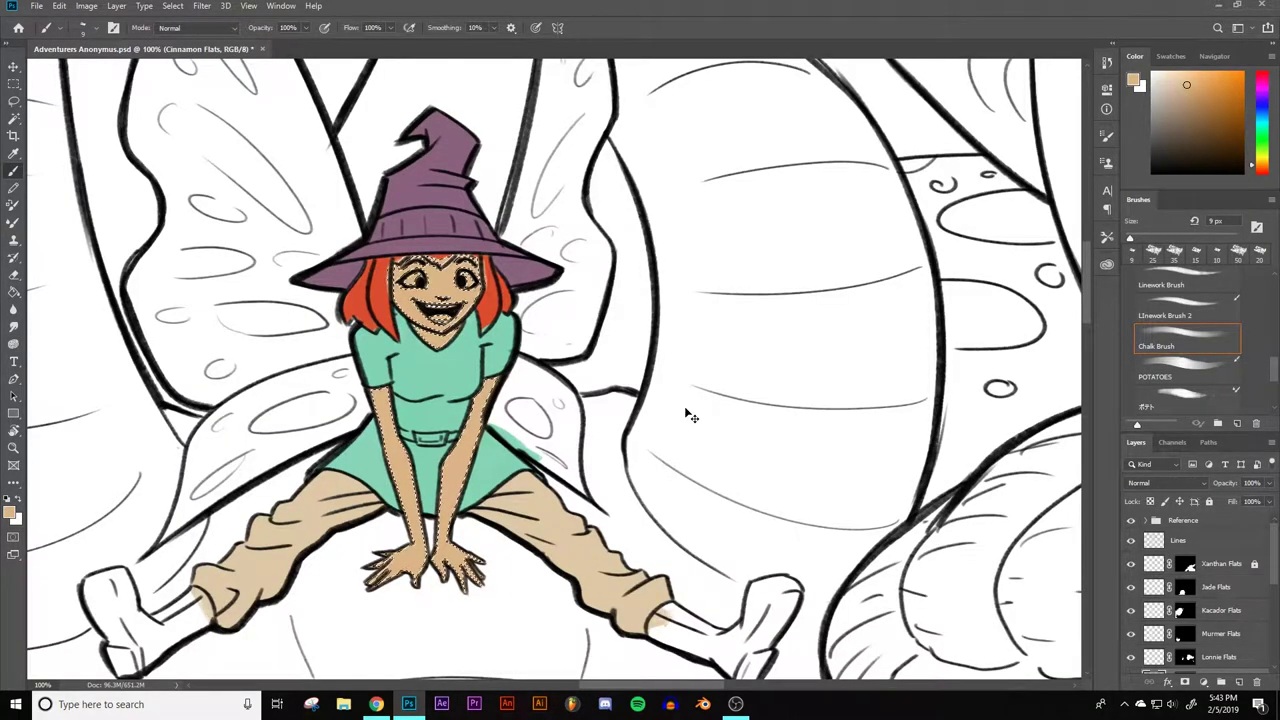
- Shift the selected skin with Hue/Saturation to hue -2, saturation +17 and lightness -9, then deselect it
key("ctrl+u")
left_click_drag(1060, 242, 978, 175)
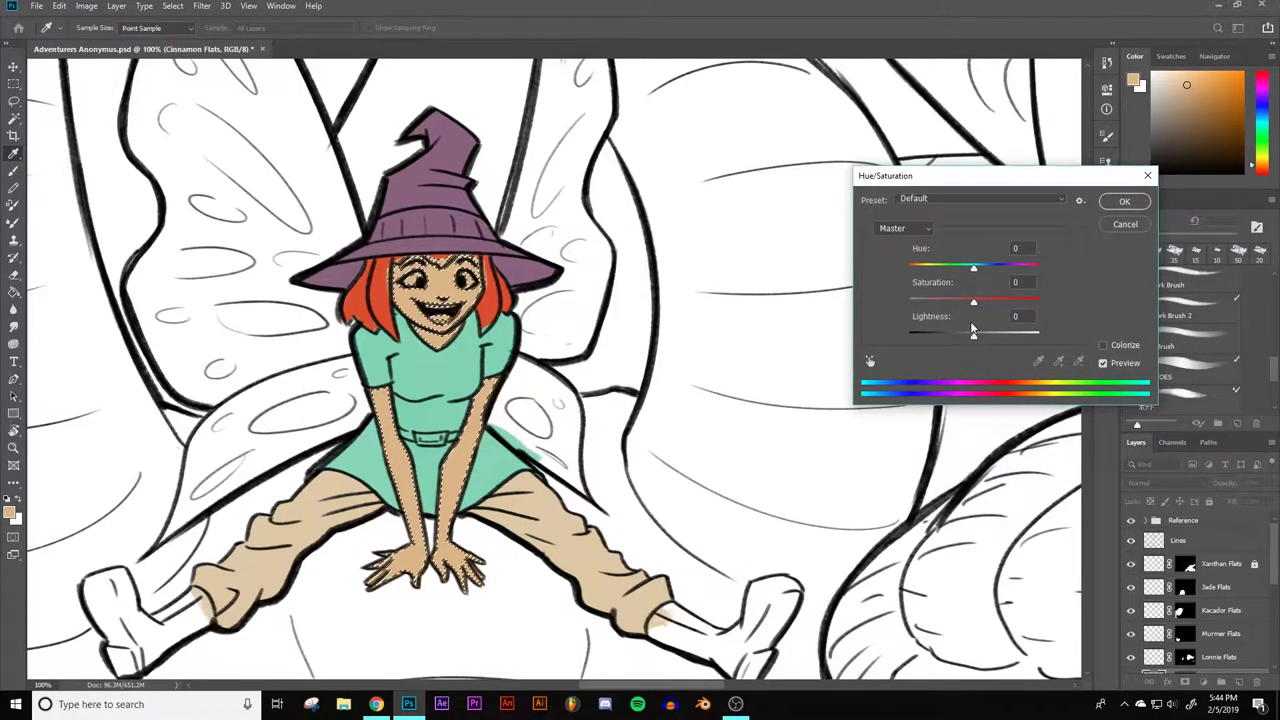
left_click_drag(973, 336, 969, 337)
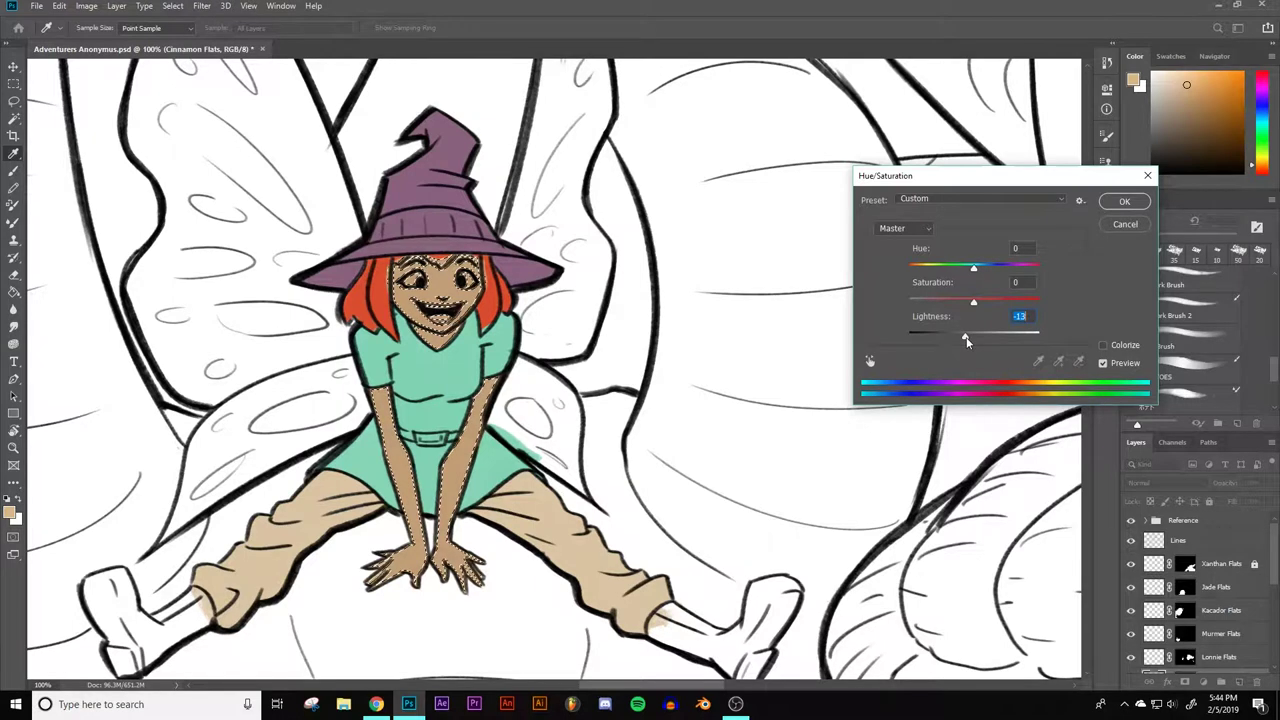
left_click_drag(967, 341, 986, 307)
left_click_drag(988, 307, 968, 335)
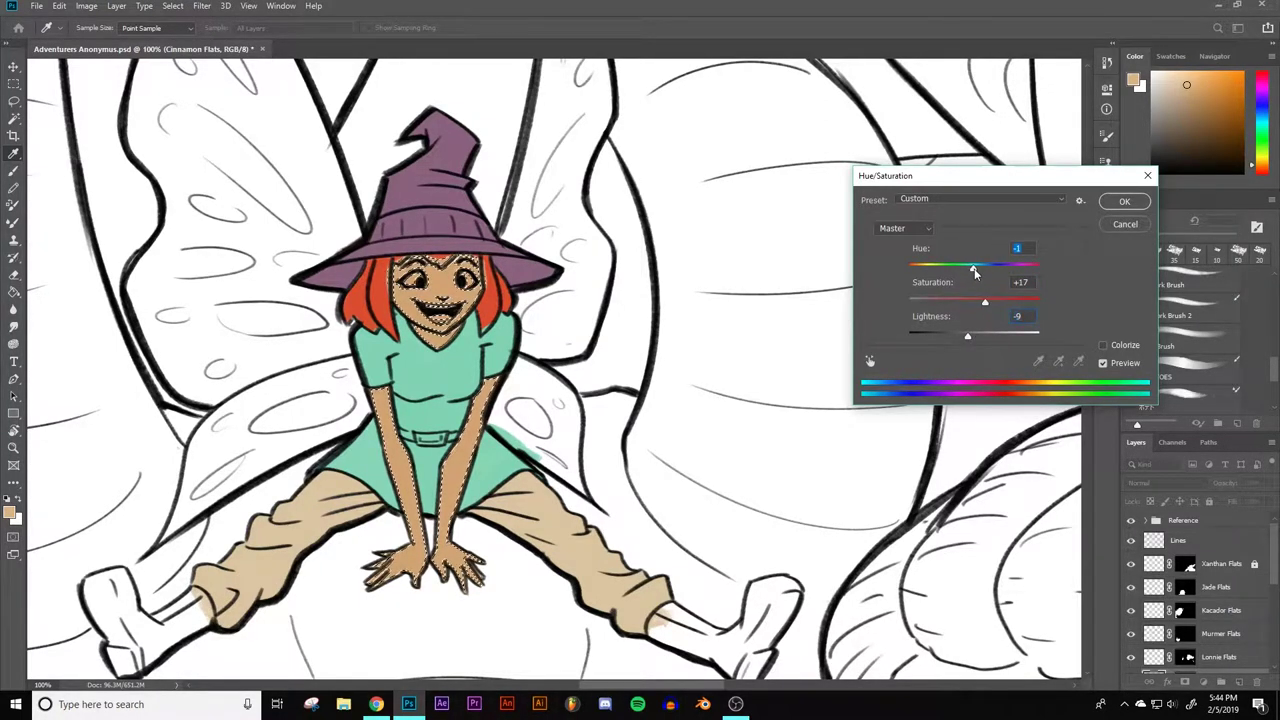
left_click_drag(974, 269, 975, 273)
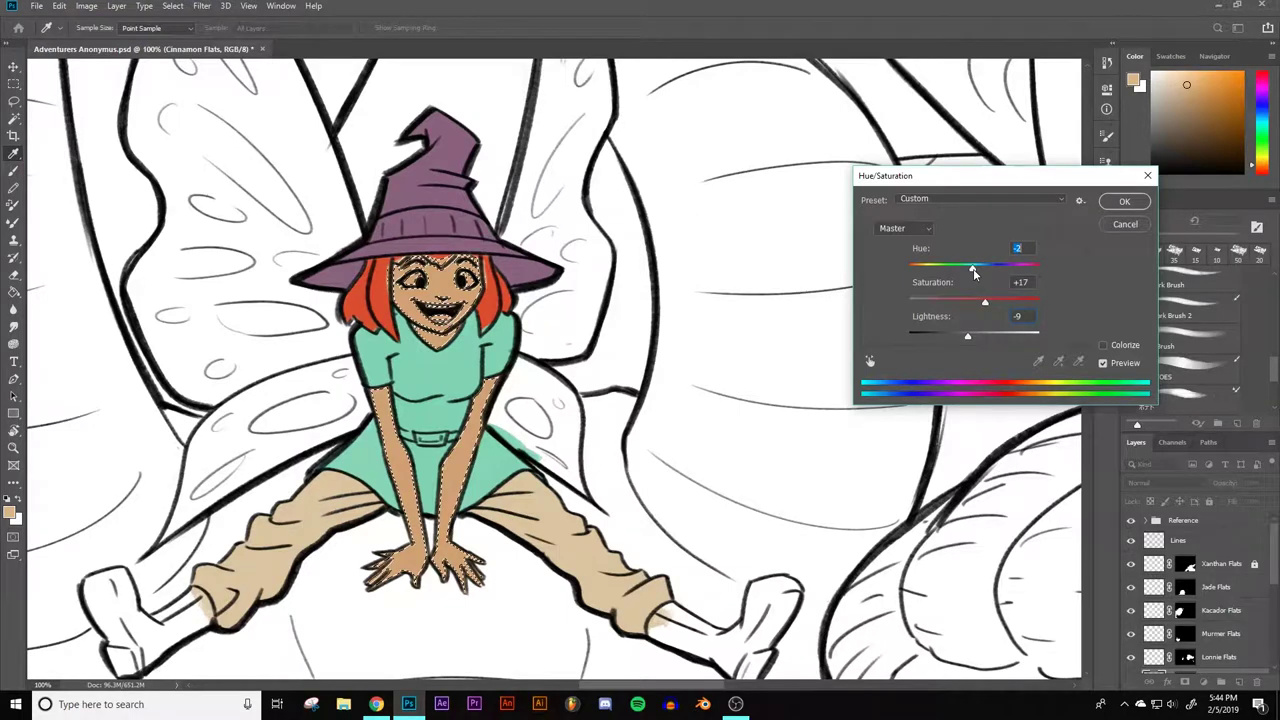
left_click(1122, 203)
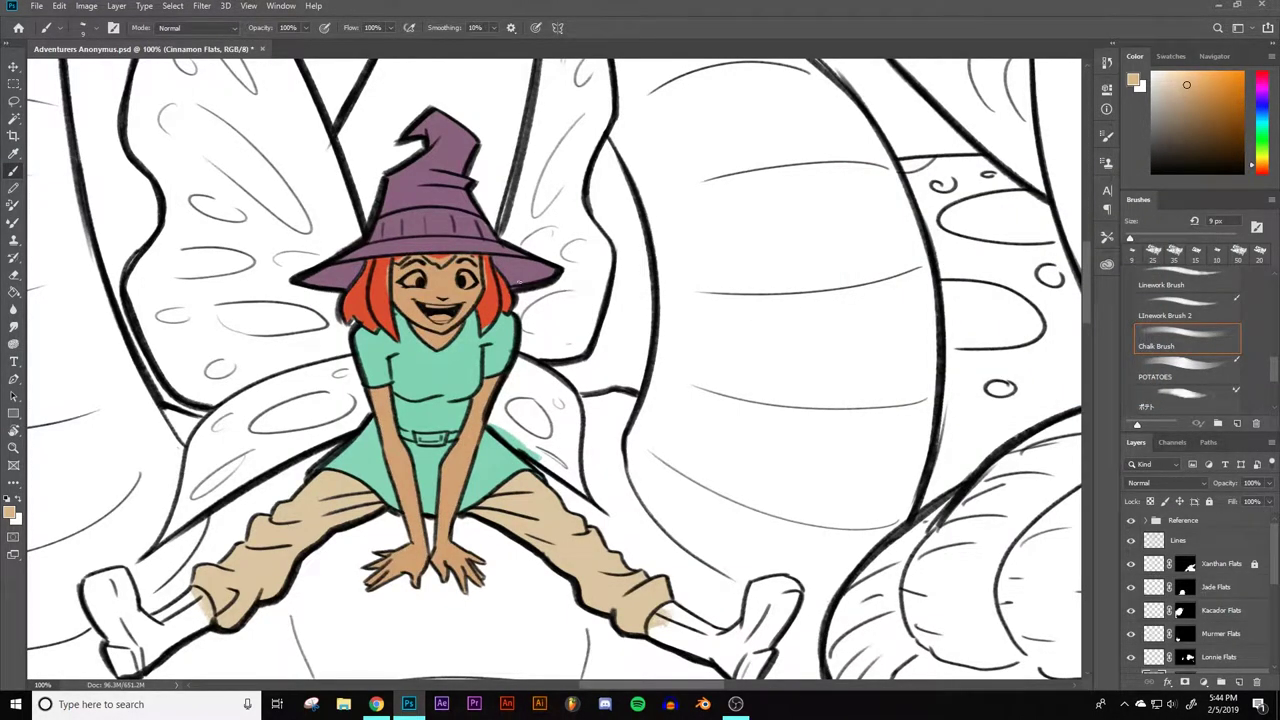
- Choose a pinkish red foreground colour and paint over the orange hair lock directly left of the witch's face at 9 px
scroll(517, 302, "up", 1)
left_click_drag(516, 271, 755, 295)
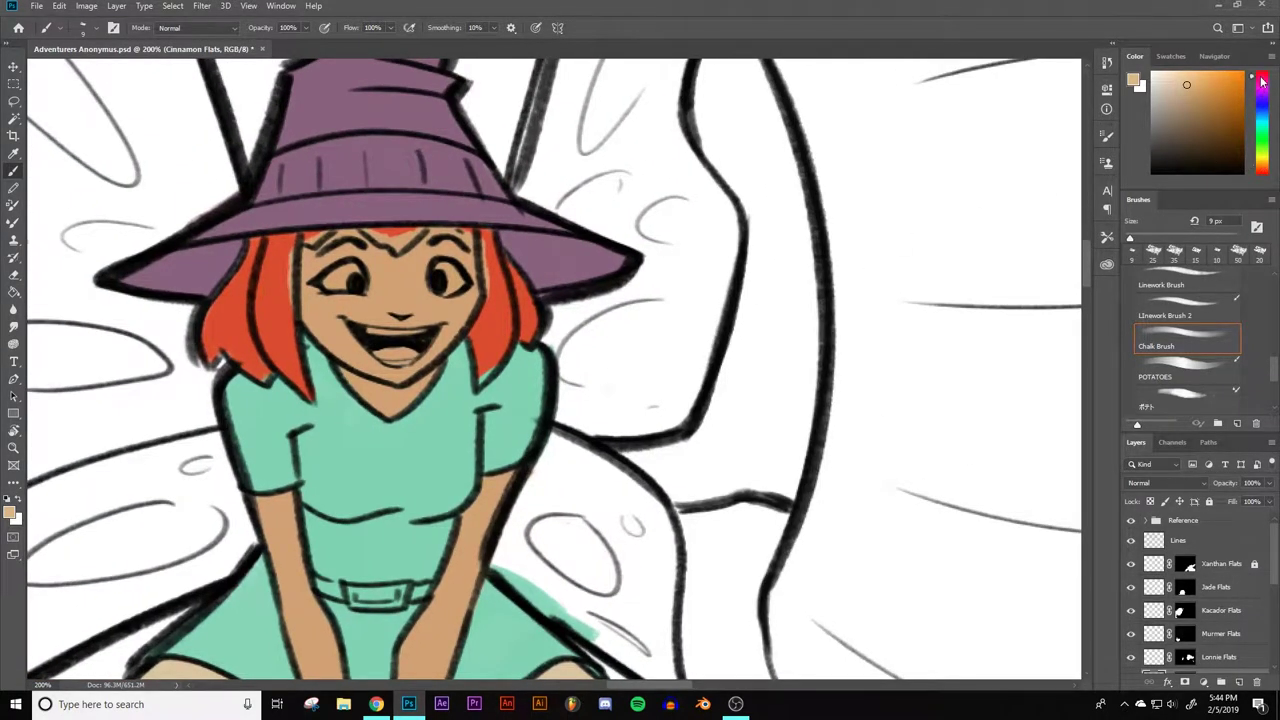
left_click_drag(1262, 82, 1262, 74)
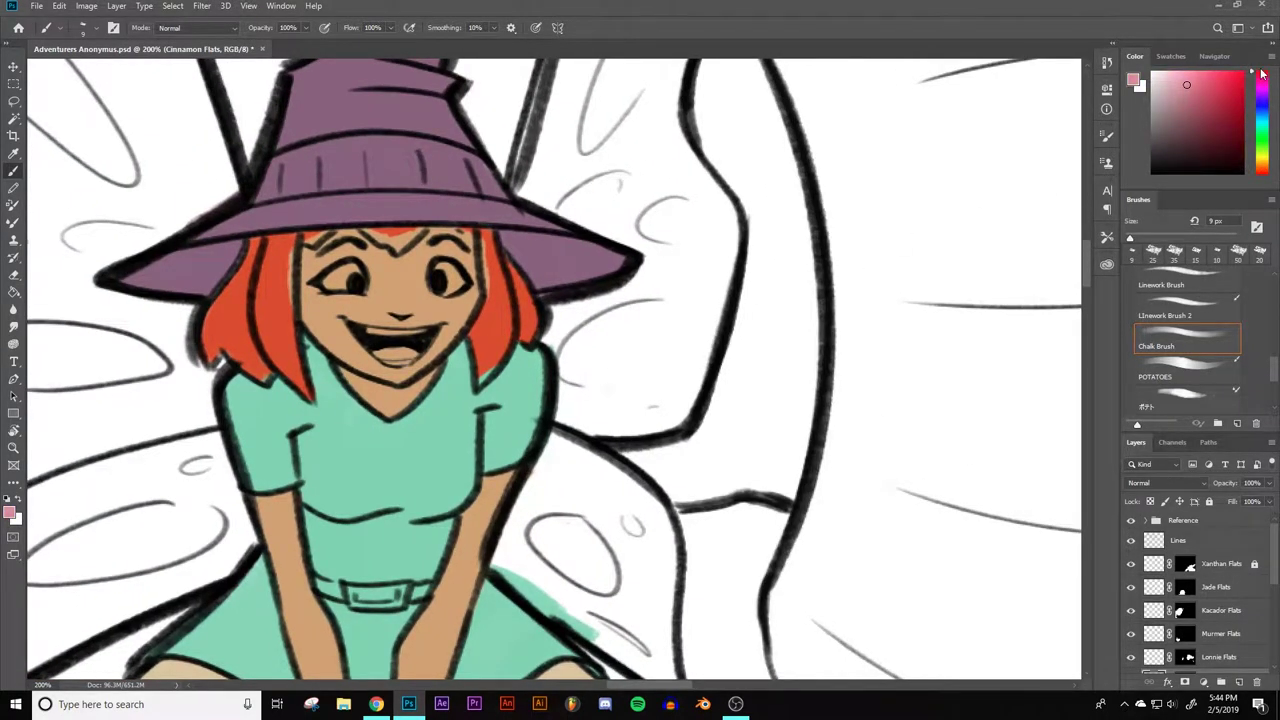
left_click_drag(1186, 85, 1220, 82)
mouse_move(291, 250)
left_mouse_down()
mouse_move(288, 329)
mouse_move(266, 262)
left_mouse_up()
- Recolour the fringe pinkish red at 9 px and the outer left hair lock at 15 px
key("ctrl+minus")
key("ctrl+minus")
key("ctrl+minus")
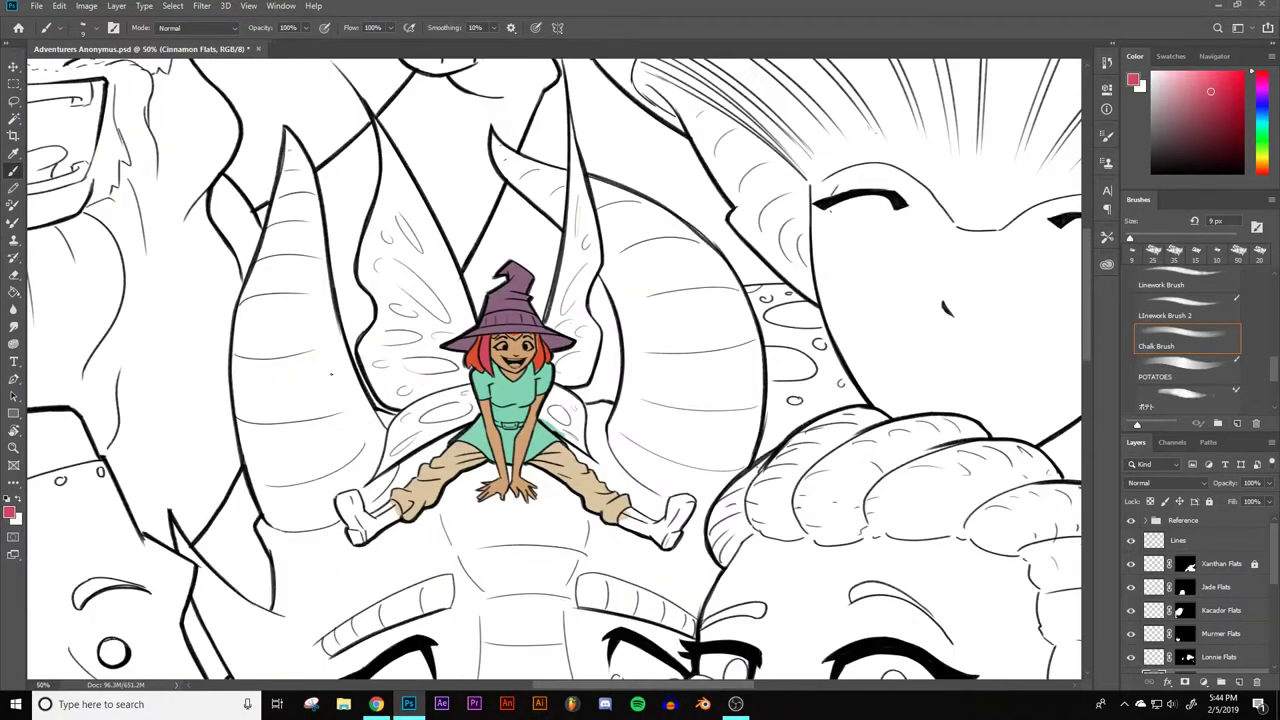
key("ctrl+plus")
key("ctrl+plus")
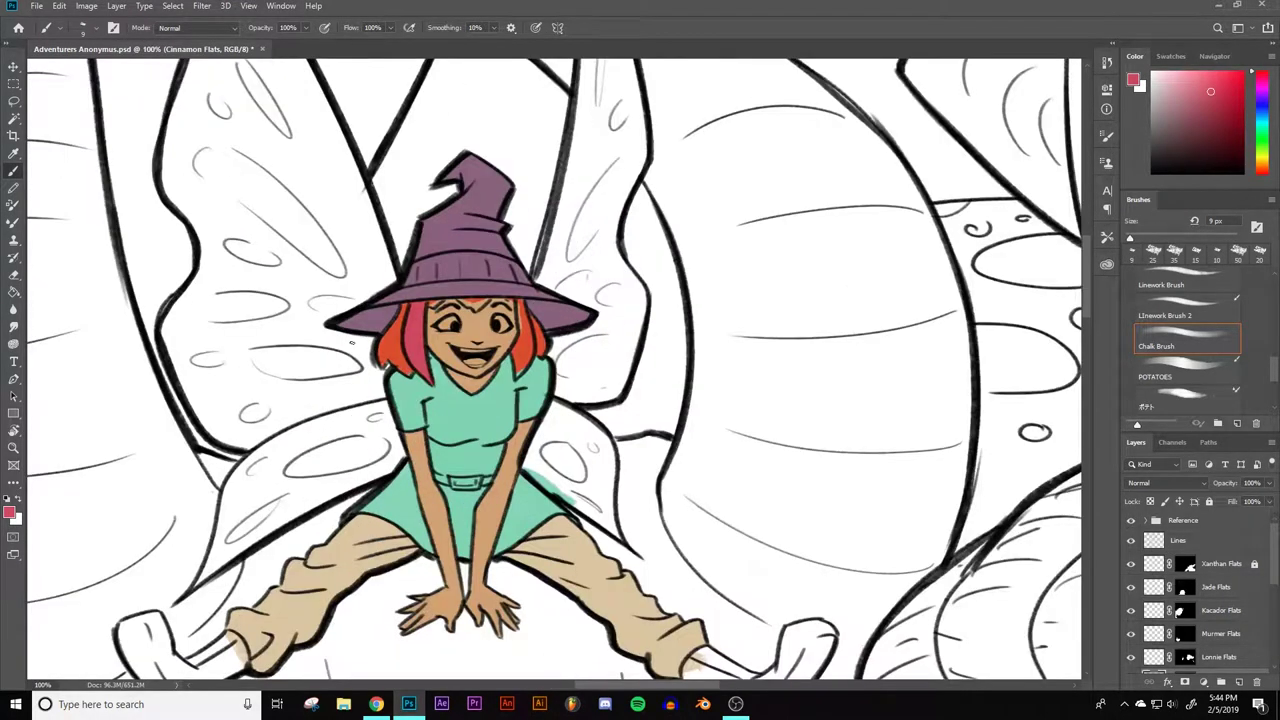
key("ctrl+plus")
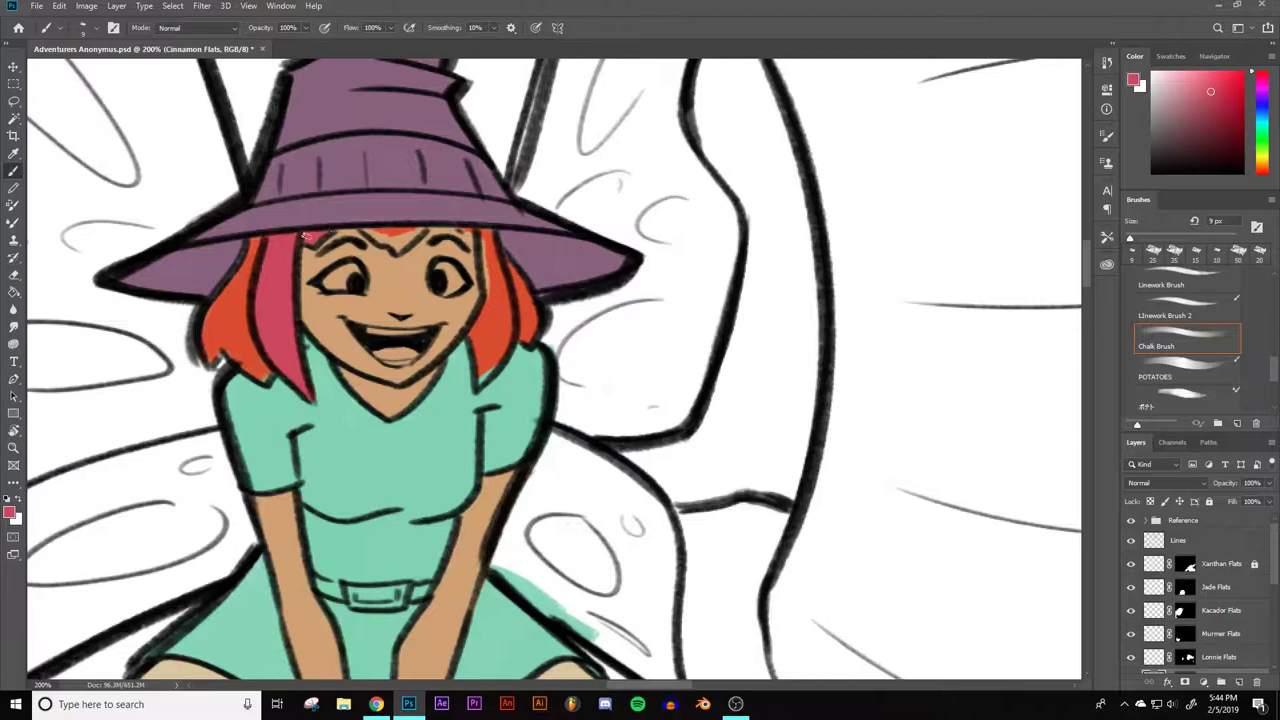
mouse_move(333, 232)
left_mouse_down()
mouse_move(421, 232)
mouse_move(399, 236)
left_mouse_up()
key("bracketright")
key("bracketright")
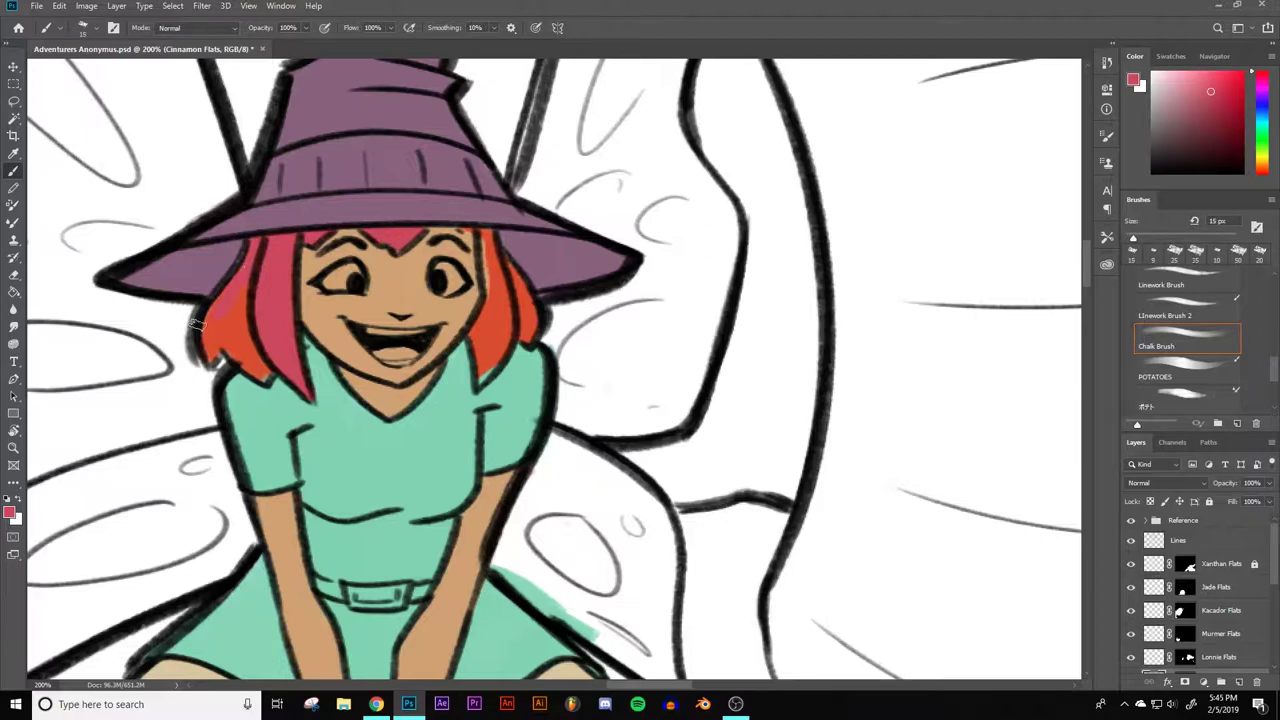
mouse_move(213, 303)
left_mouse_down()
mouse_move(226, 339)
mouse_move(248, 293)
mouse_move(240, 359)
mouse_move(222, 347)
mouse_move(208, 359)
mouse_move(232, 345)
mouse_move(265, 377)
mouse_move(256, 342)
left_mouse_up()
- Recolour the hair locks on the right side of the face pinkish red, adjusting the Chalk Brush between 9 and 25 px
key("bracketleft")
key("bracketleft")
mouse_move(470, 232)
left_mouse_down()
mouse_move(492, 297)
mouse_move(501, 284)
left_mouse_up()
key("bracketright")
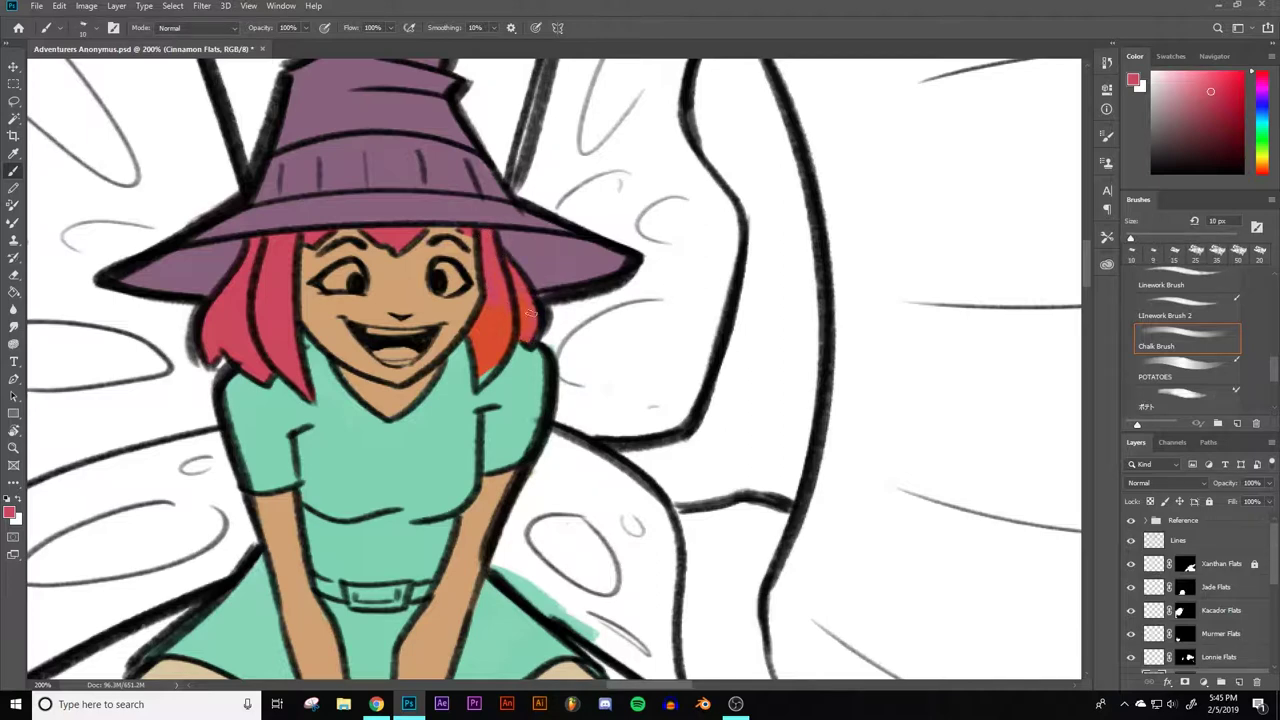
key("bracketright")
key("bracketright")
mouse_move(502, 290)
left_mouse_down()
mouse_move(499, 335)
mouse_move(507, 296)
mouse_move(489, 341)
mouse_move(473, 336)
mouse_move(479, 386)
mouse_move(500, 350)
left_mouse_up()
key("bracketleft")
key("bracketleft")
key("bracketright")
key("bracketright")
key("bracketright")
key("ctrl+minus")
key("ctrl+minus")
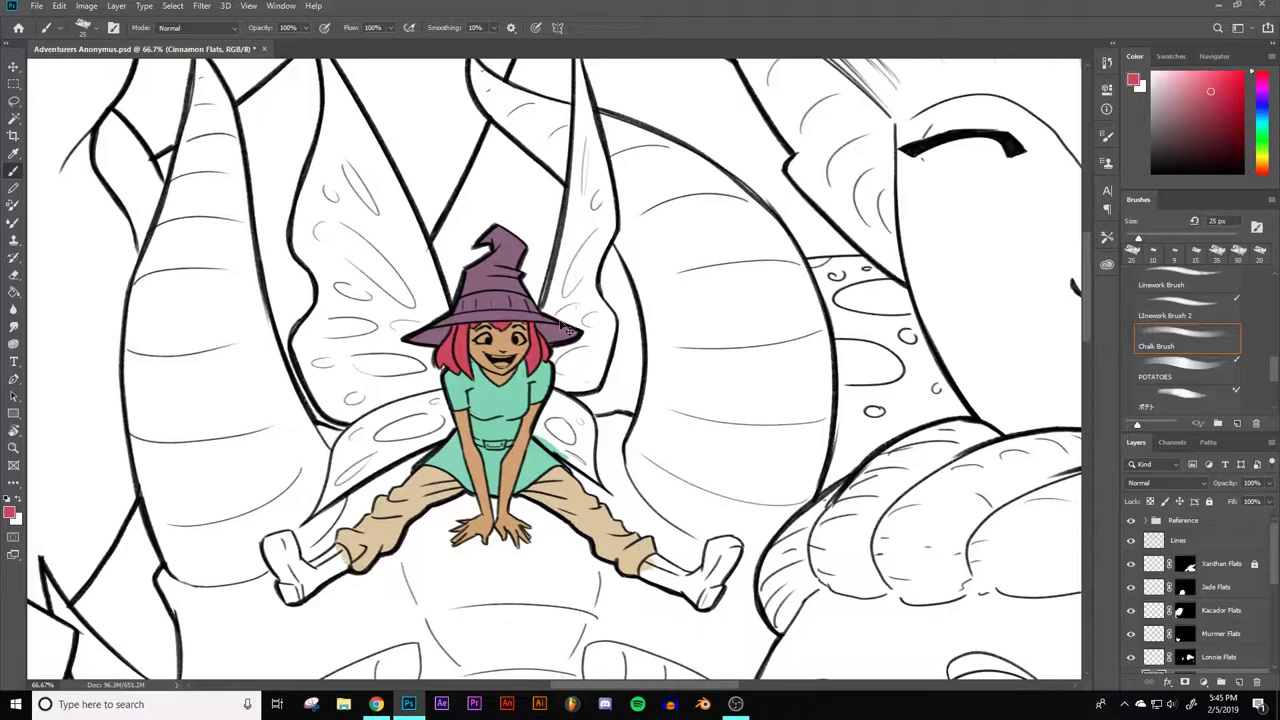
key("ctrl+plus")
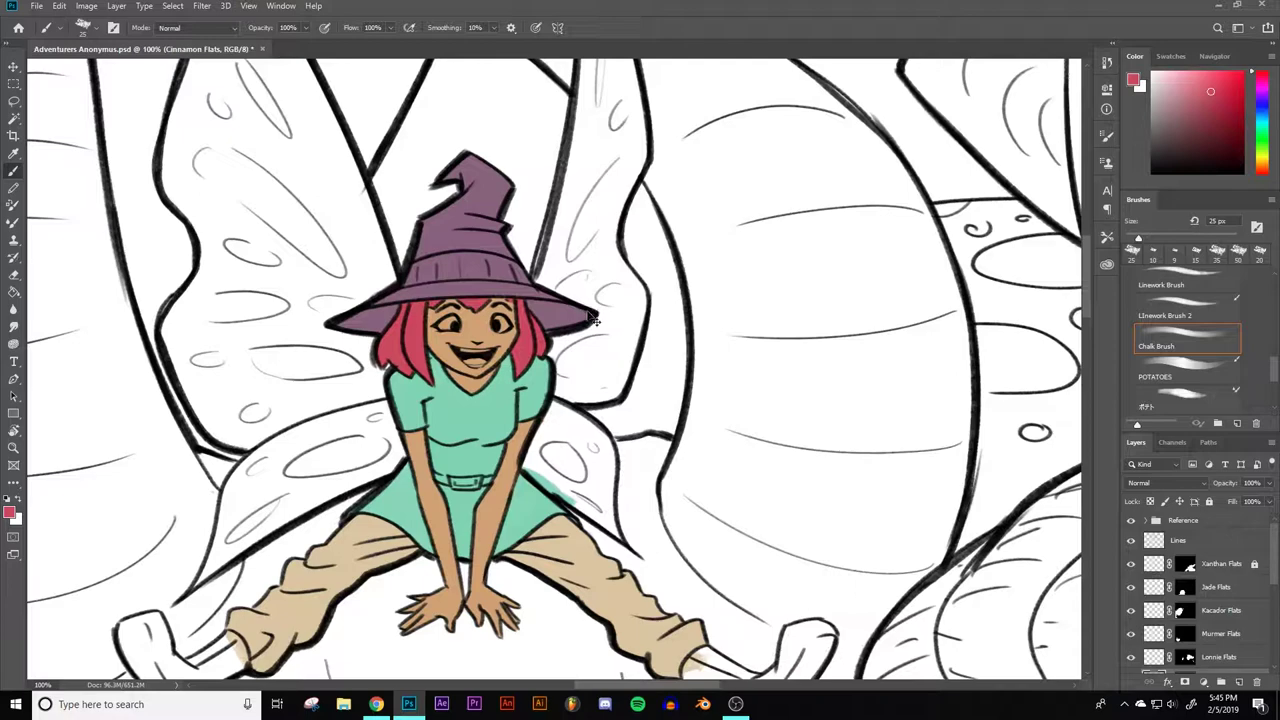
key("ctrl+minus")
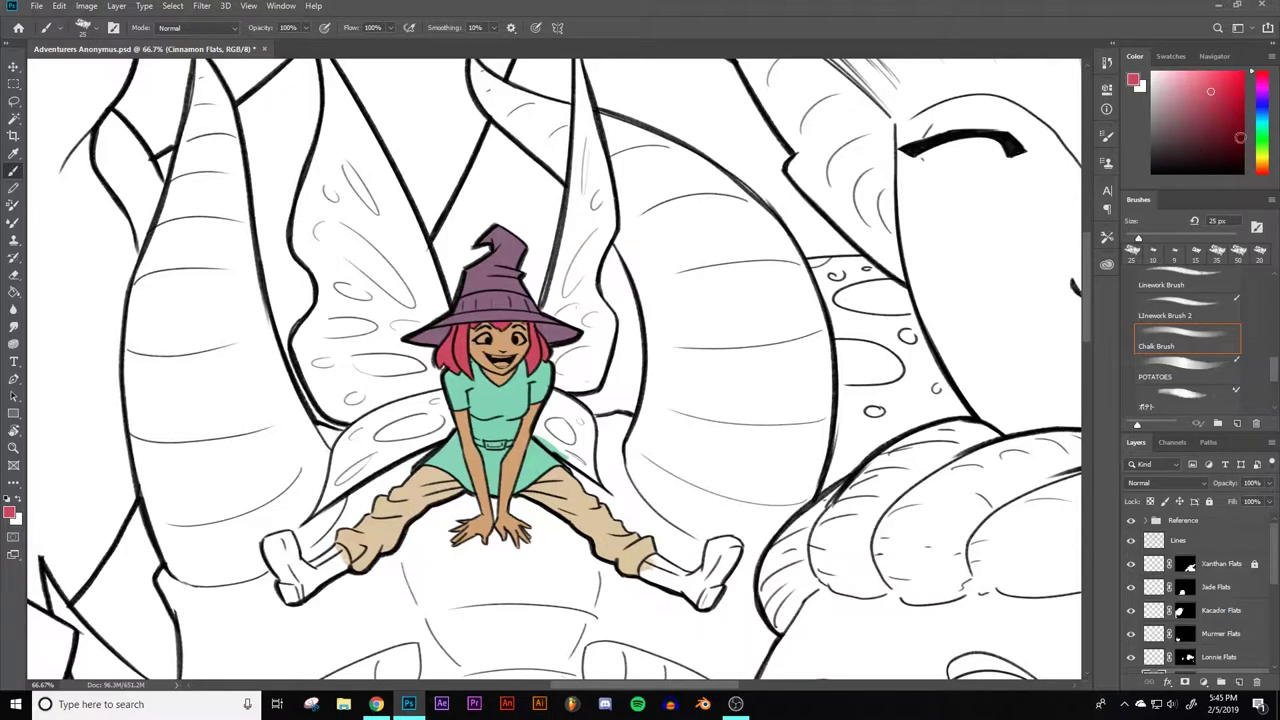
- Mix a dark orange-brown foreground colour for the witch's boots
left_click(1262, 166)
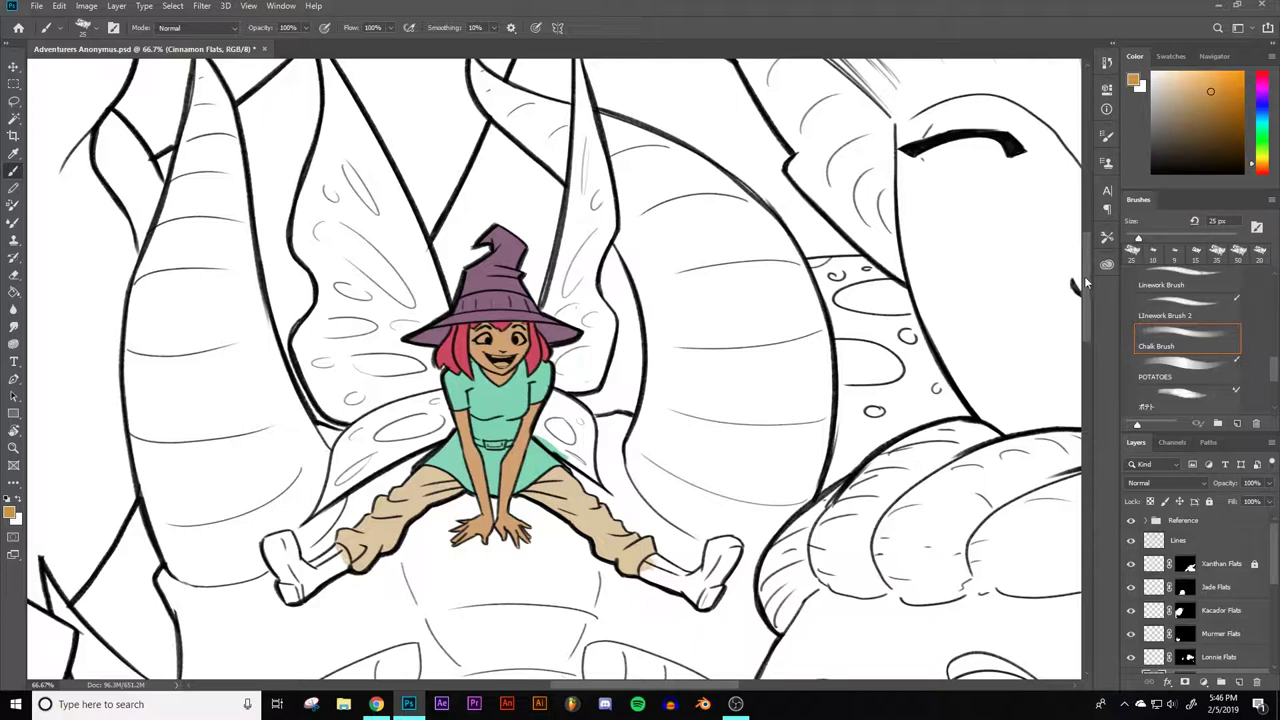
left_click_drag(1084, 276, 1084, 285)
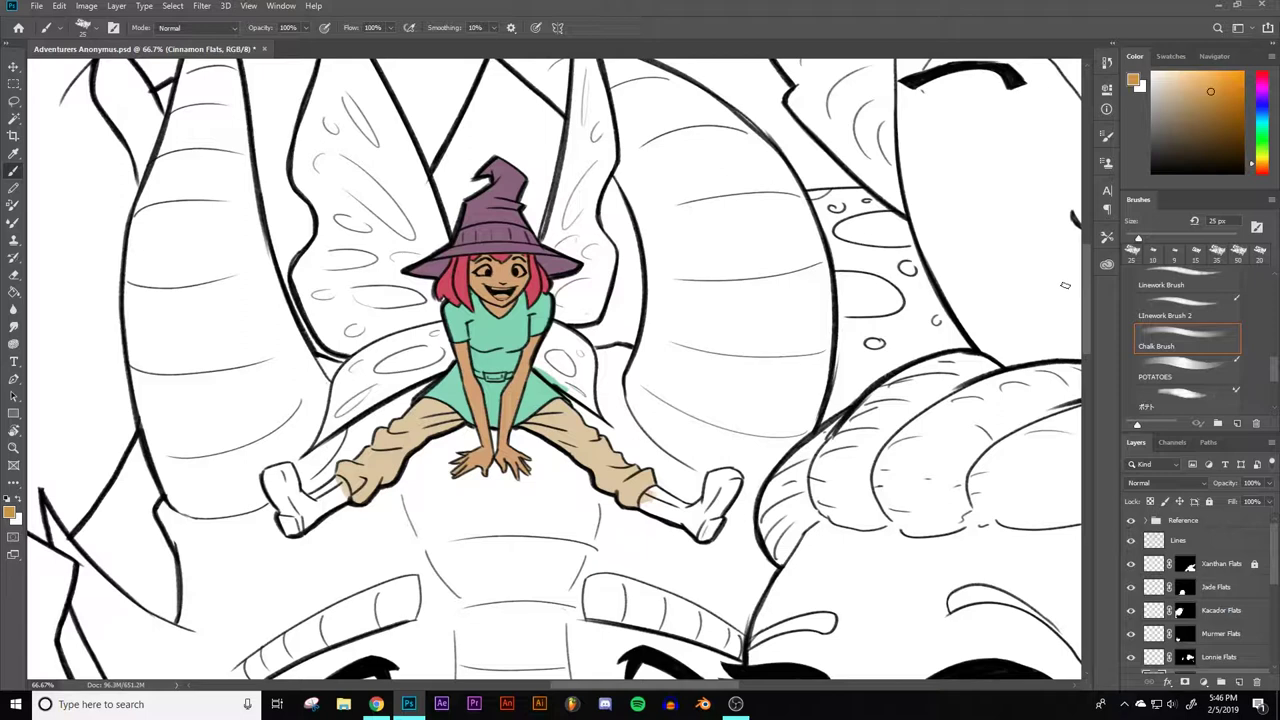
left_click_drag(1086, 283, 1087, 271)
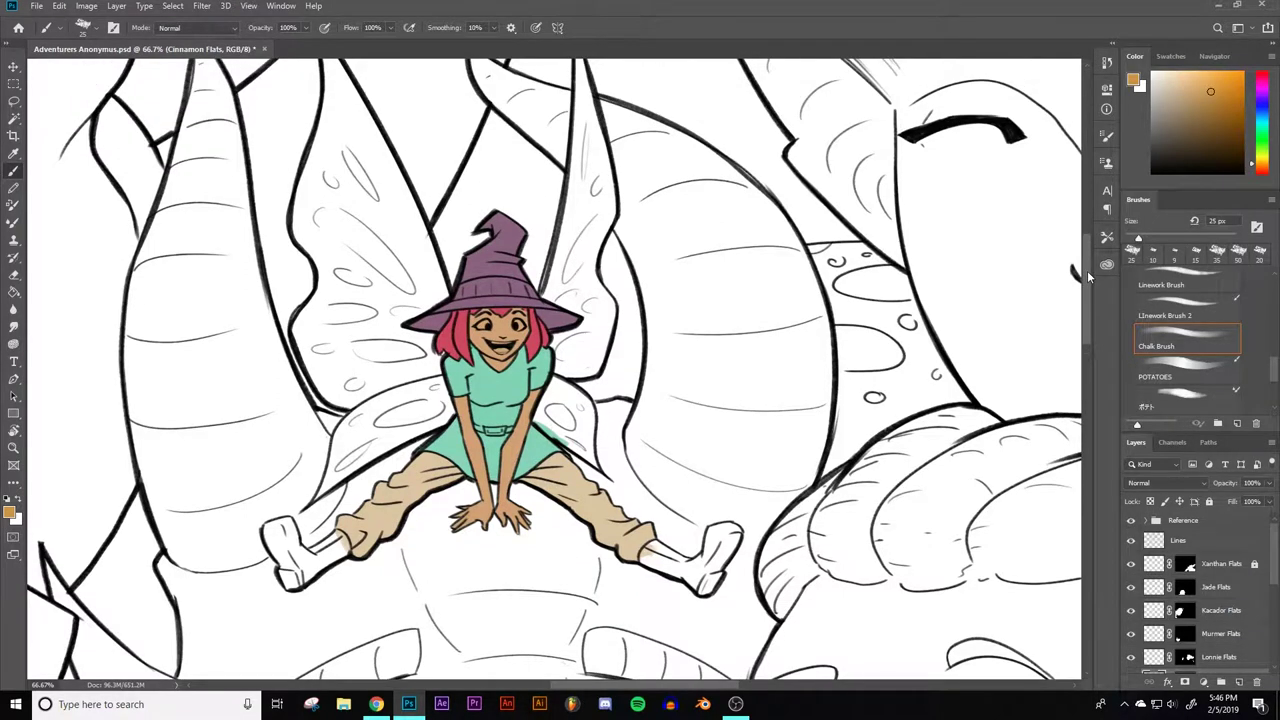
mouse_move(695, 684)
left_mouse_down()
mouse_move(784, 617)
mouse_move(769, 617)
mouse_move(812, 603)
mouse_move(697, 682)
left_mouse_up()
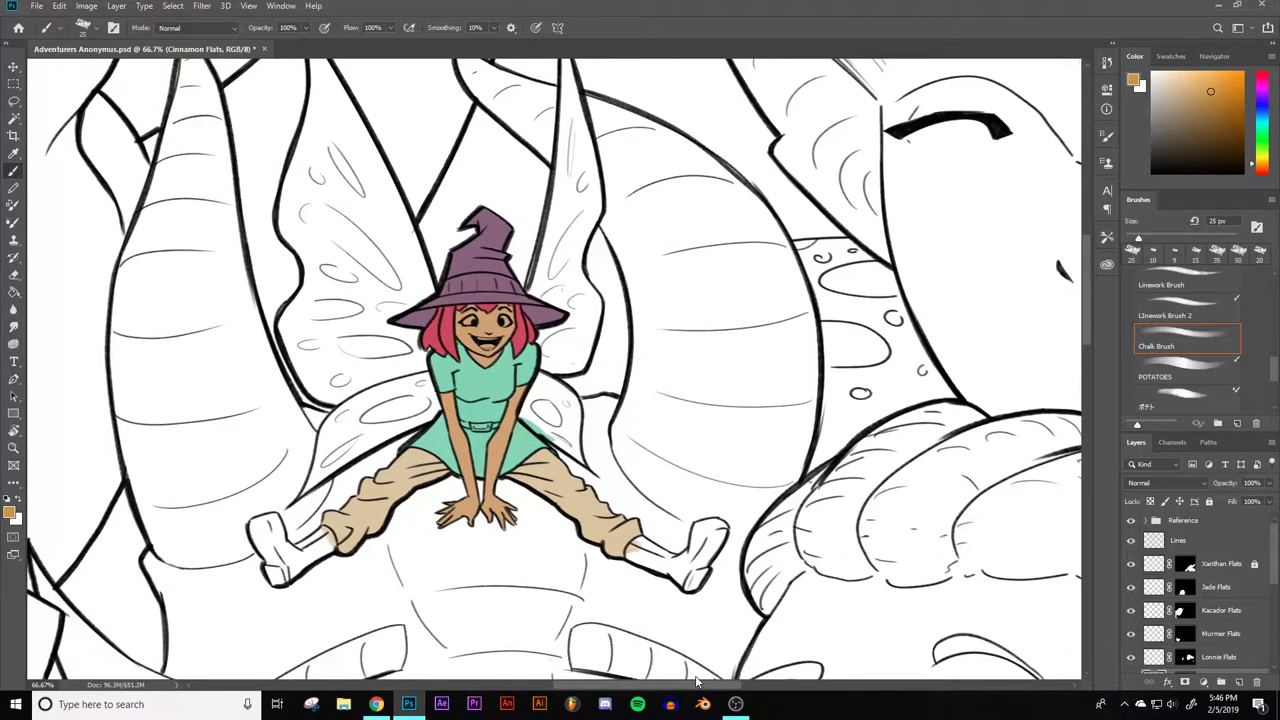
key("ctrl+minus")
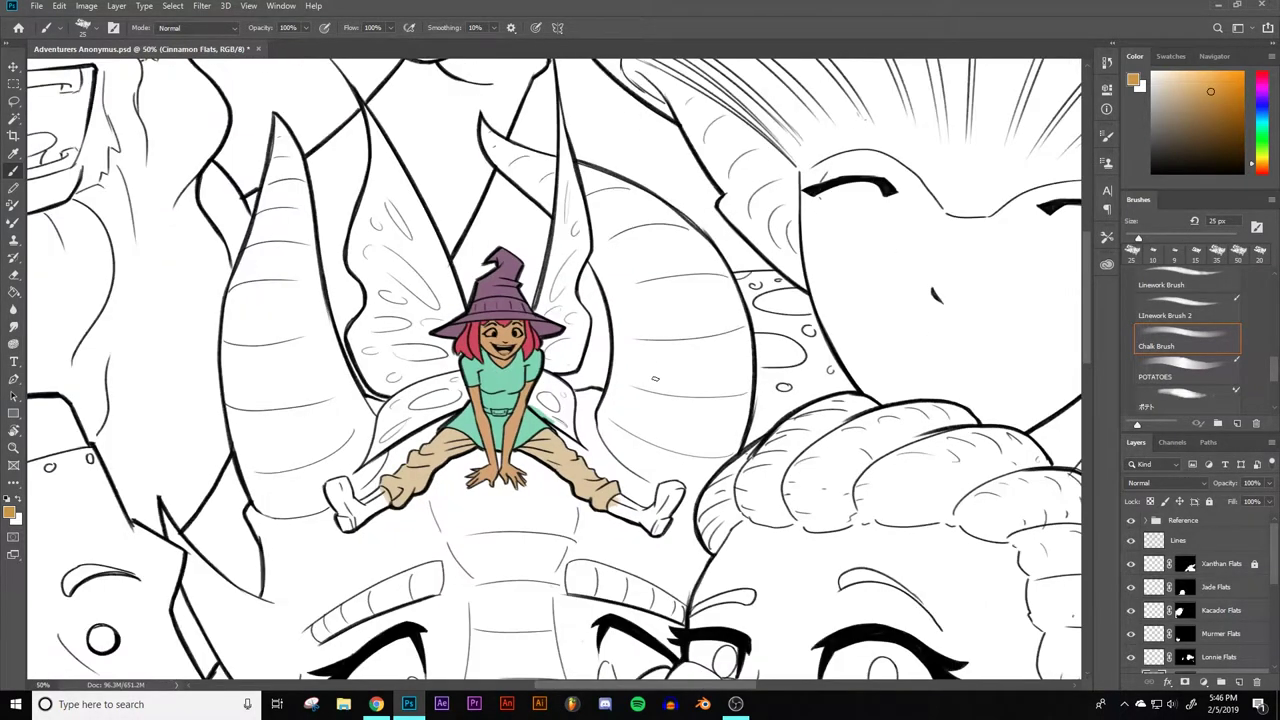
key("ctrl+plus")
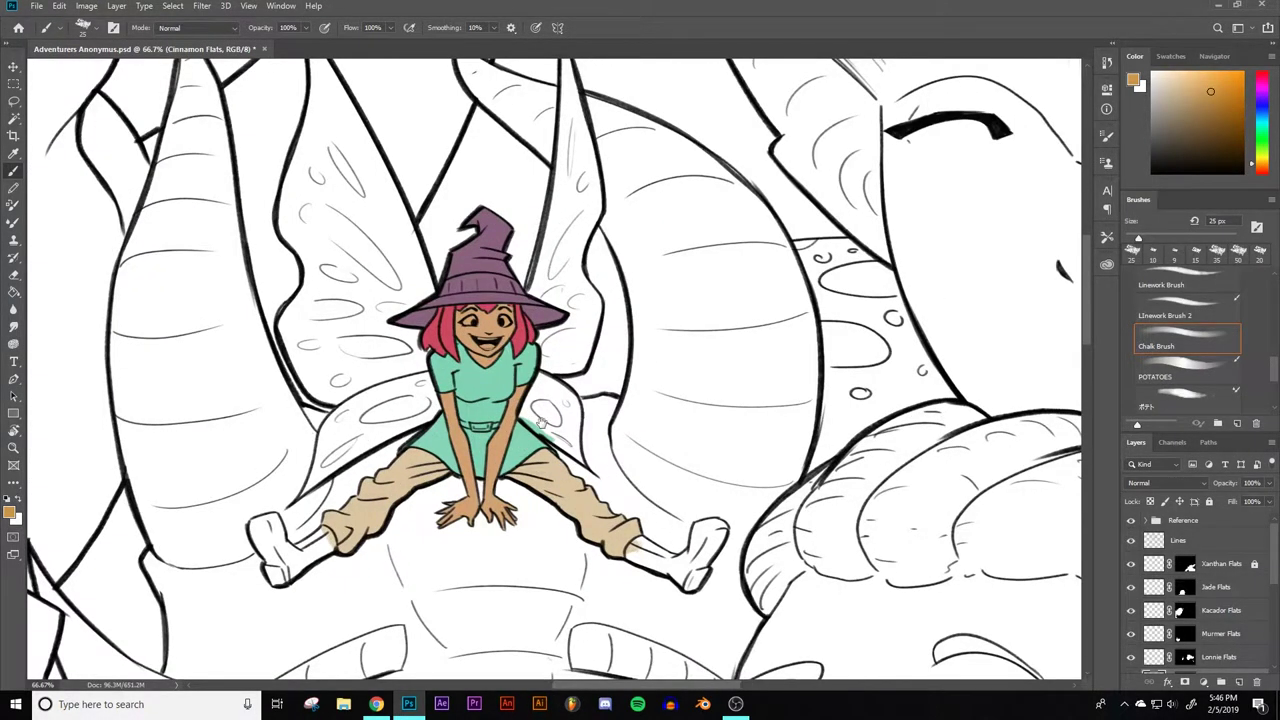
left_click_drag(541, 421, 686, 311)
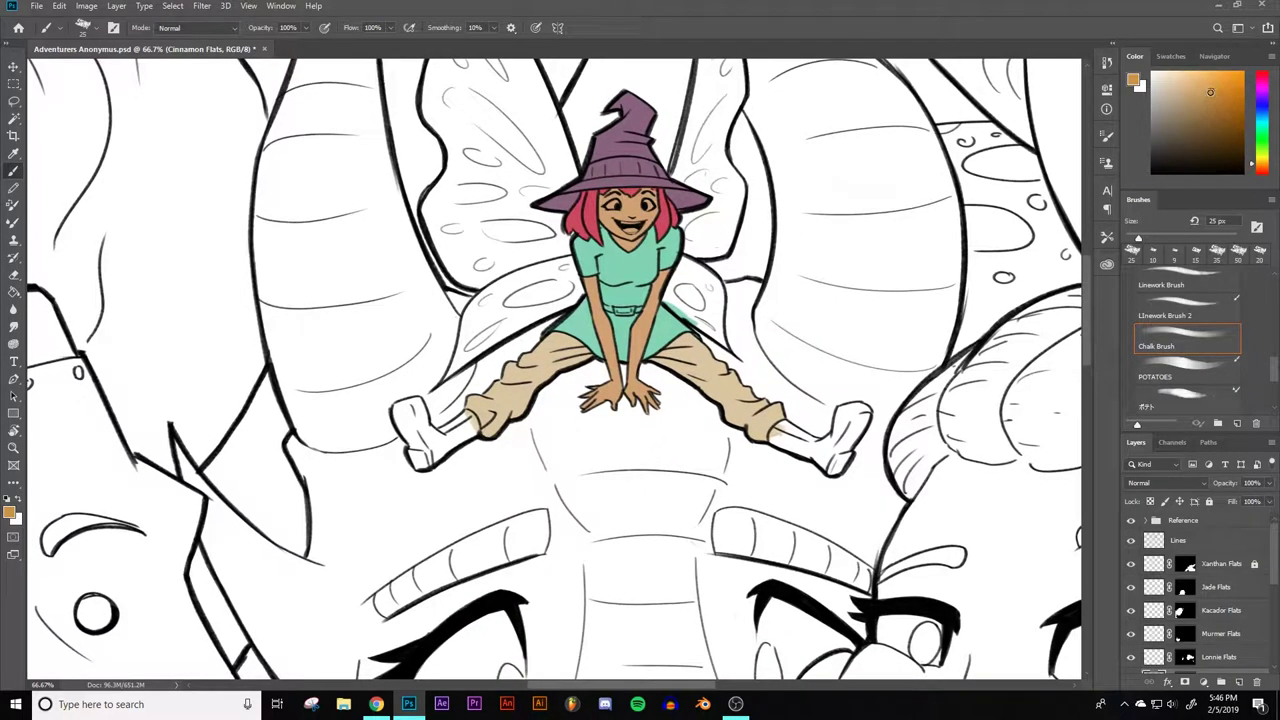
left_click_drag(1210, 96, 1213, 132)
left_click(1252, 169)
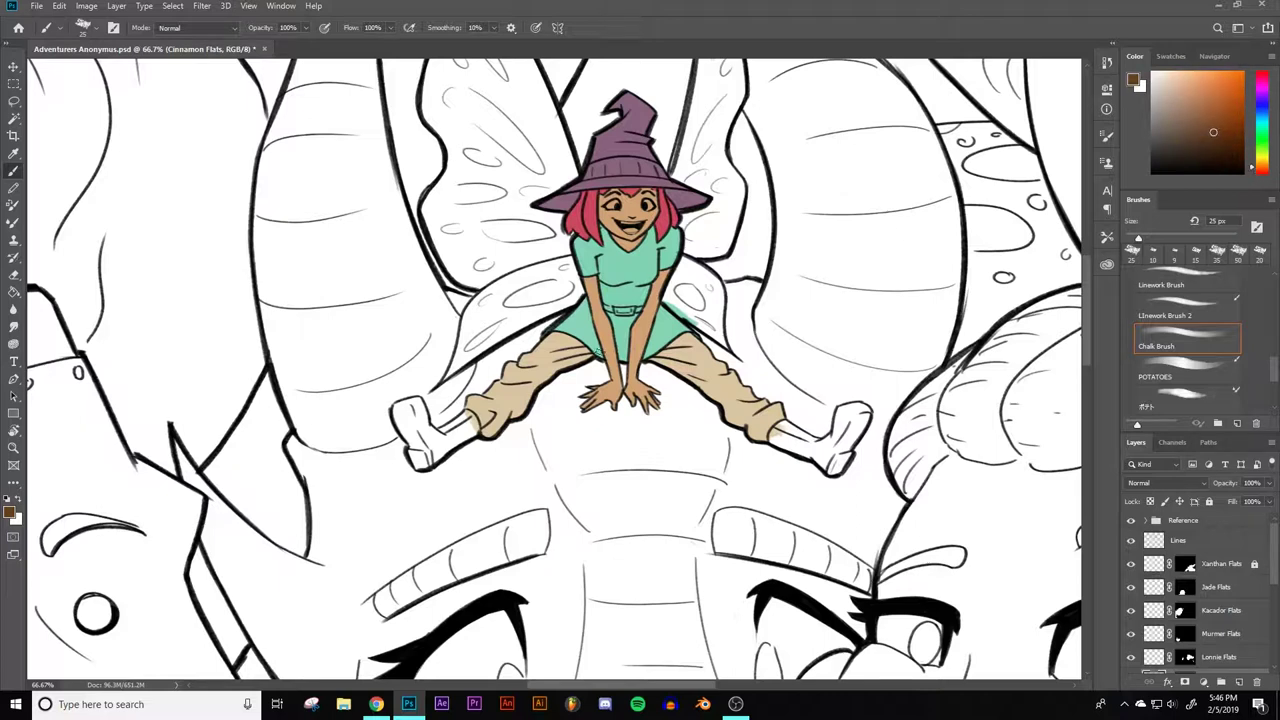
- Undo the first brown test stroke, desaturate the brown and paint the shaft of the left boot at 25 px
mouse_move(462, 425)
left_mouse_down()
mouse_move(436, 432)
mouse_move(460, 440)
mouse_move(440, 452)
left_mouse_up()
key("ctrl+z")
left_click_drag(1210, 134, 1193, 138)
mouse_move(456, 423)
left_mouse_down()
mouse_move(432, 454)
mouse_move(474, 420)
mouse_move(456, 426)
left_mouse_up()
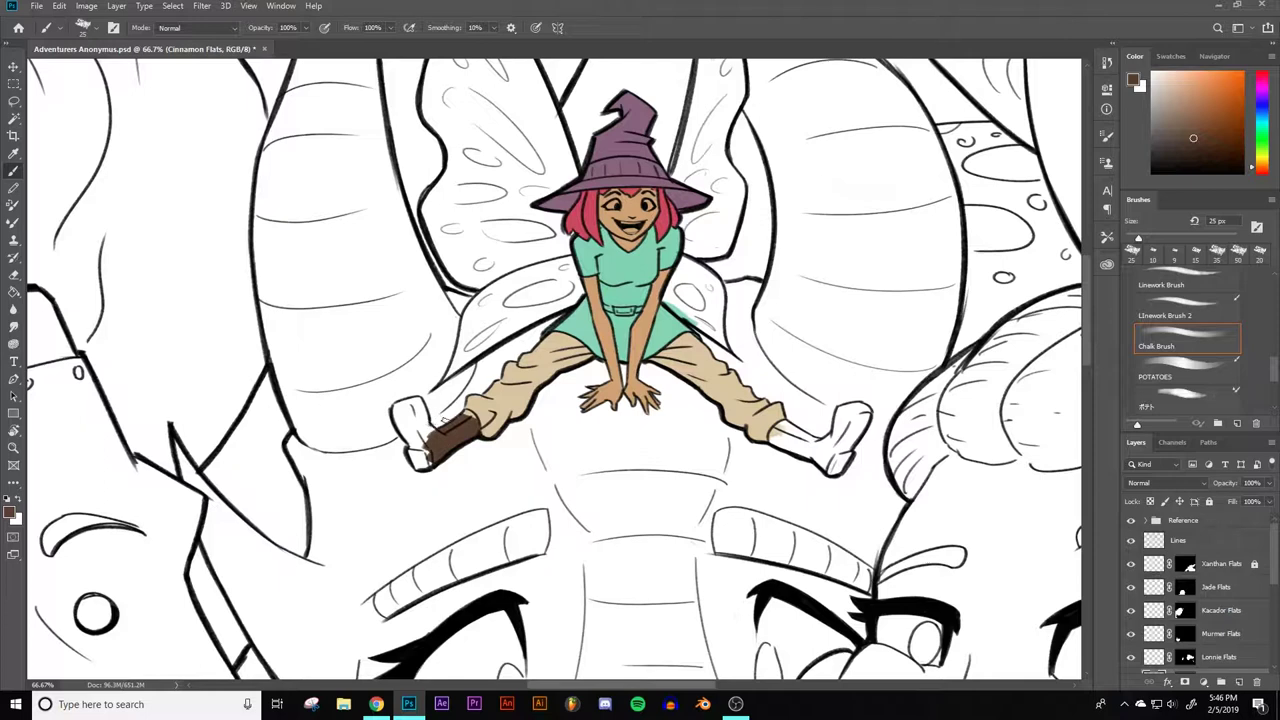
- Fill the foot and heel of the left boot with the dark brown, reducing the brush from 30 to 15 px
key("bracketleft")
key("bracketright")
key("bracketright")
key("bracketright")
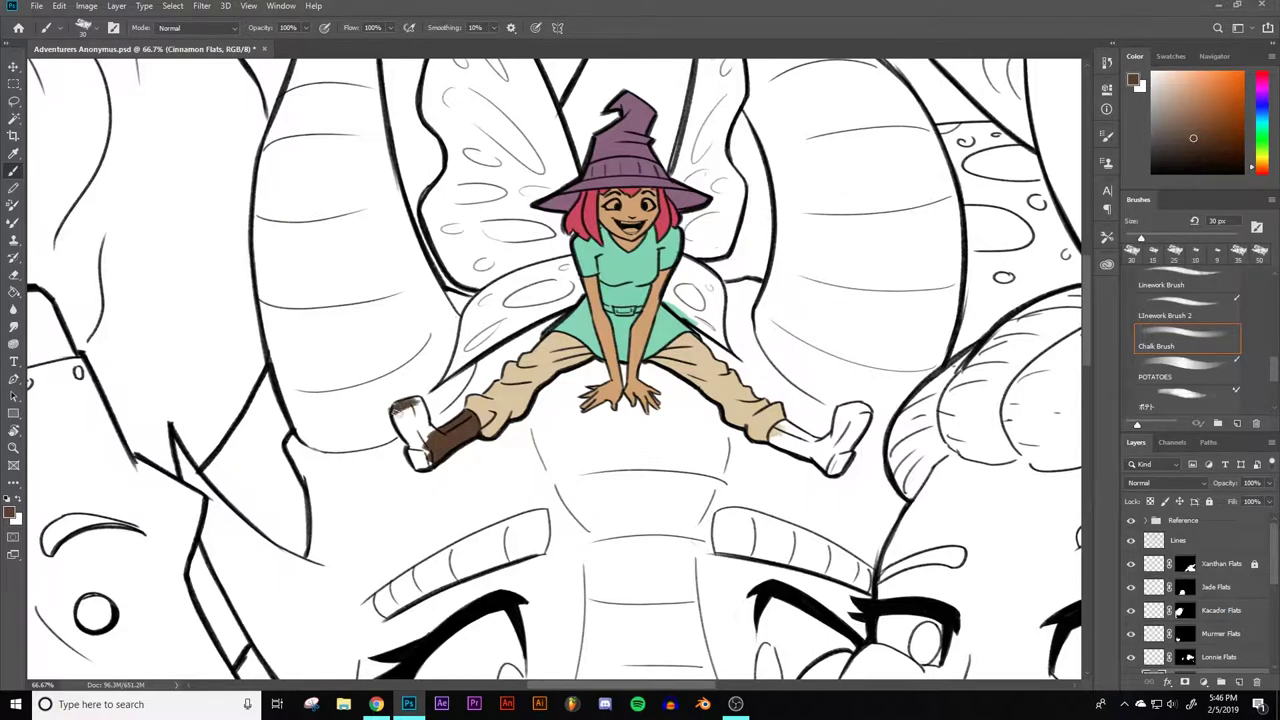
mouse_move(400, 408)
left_mouse_down()
mouse_move(420, 438)
mouse_move(411, 405)
mouse_move(430, 430)
mouse_move(424, 414)
left_mouse_up()
key("bracketleft")
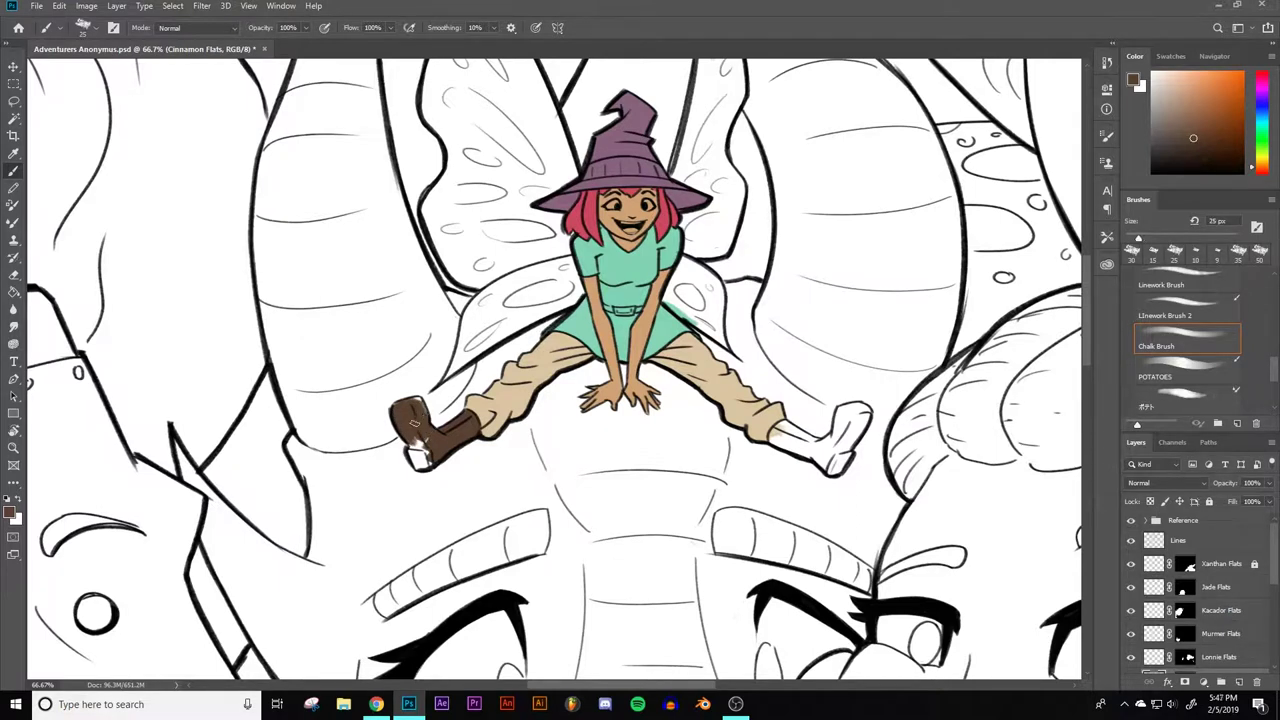
key("bracketleft")
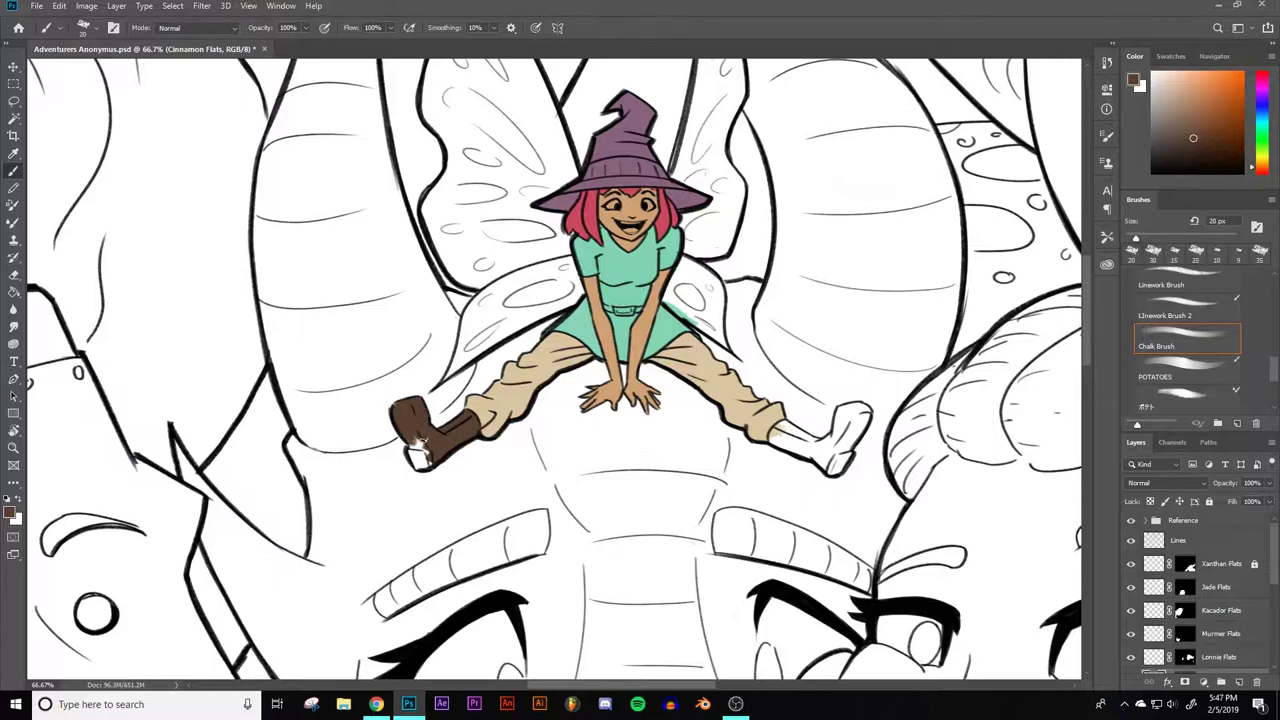
left_click_drag(420, 440, 410, 452)
key("bracketleft")
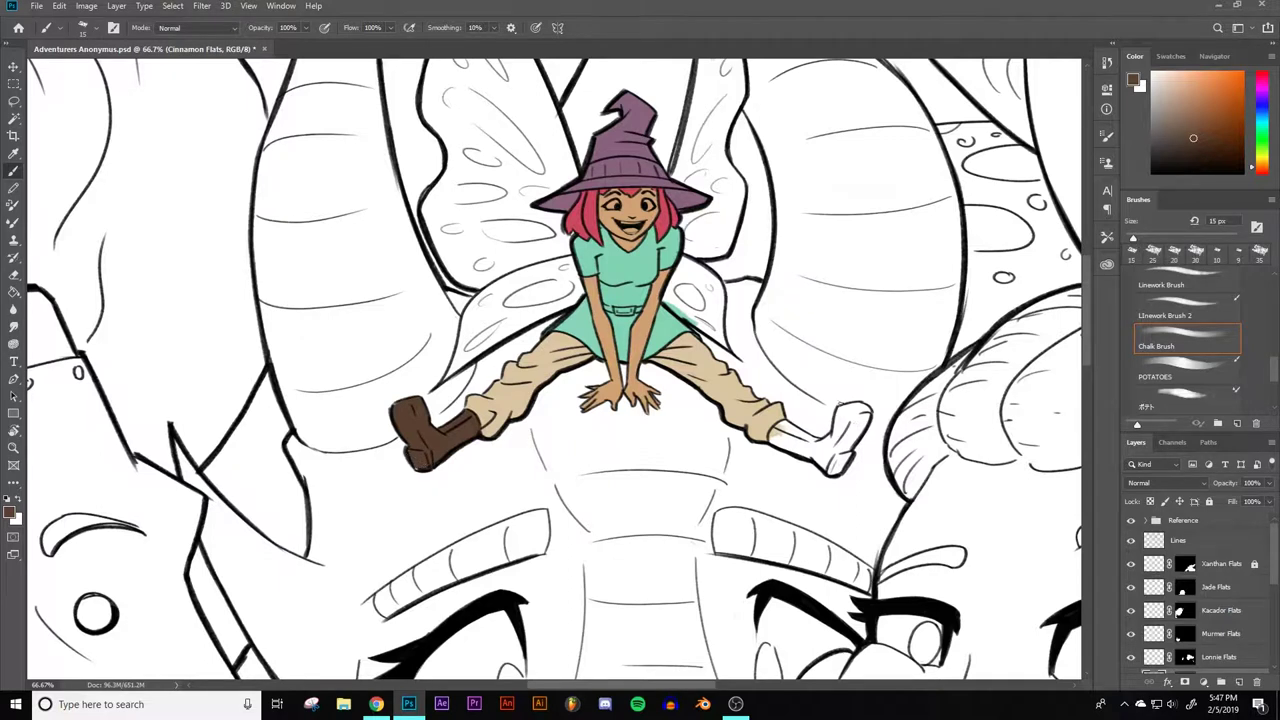
- Paint the whole right boot in the same dark brown with the brush at 30 px
key("bracketright")
key("bracketright")
key("bracketright")
mouse_move(830, 436)
left_mouse_down()
mouse_move(860, 415)
mouse_move(832, 468)
mouse_move(843, 430)
mouse_move(820, 451)
mouse_move(843, 409)
mouse_move(863, 408)
mouse_move(856, 434)
mouse_move(864, 413)
mouse_move(841, 407)
mouse_move(779, 433)
mouse_move(814, 411)
mouse_move(798, 456)
mouse_move(850, 459)
mouse_move(813, 436)
left_mouse_up()
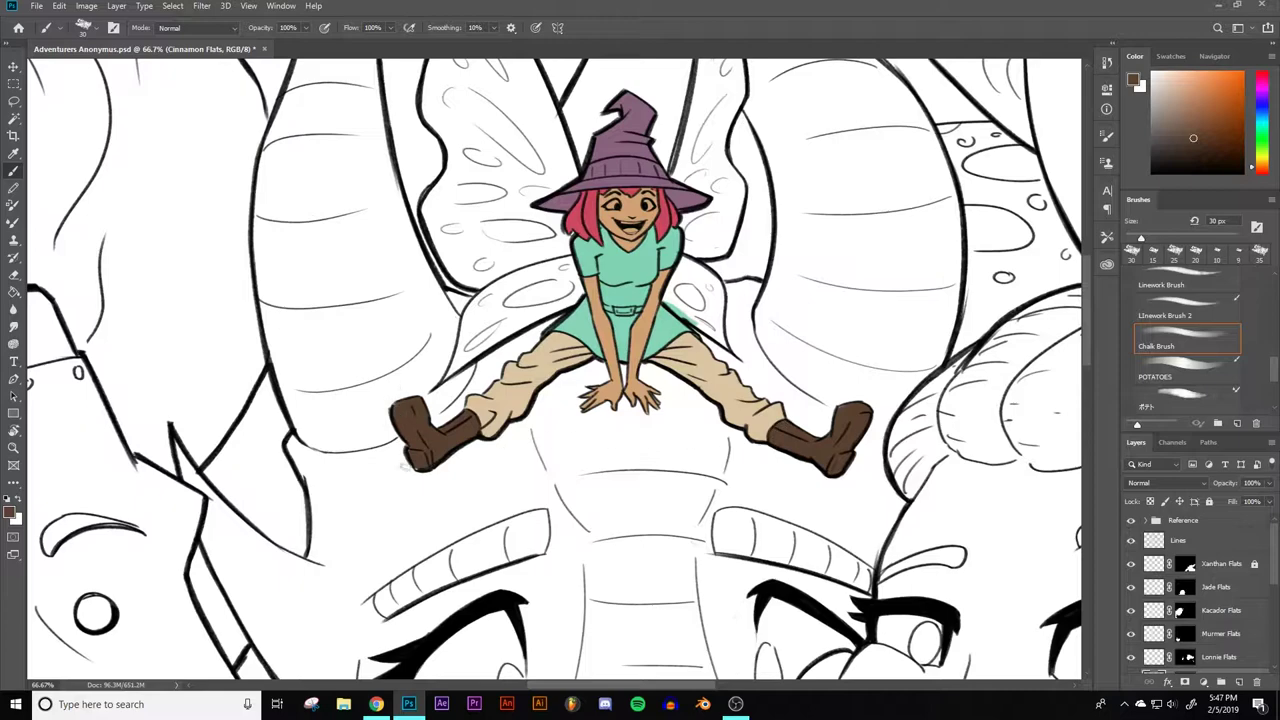
- Examine the coloured witch against the full group line art and up close at several zoom levels
left_click_drag(604, 476, 494, 544)
key("ctrl+minus")
key("ctrl+minus")
key("ctrl+minus")
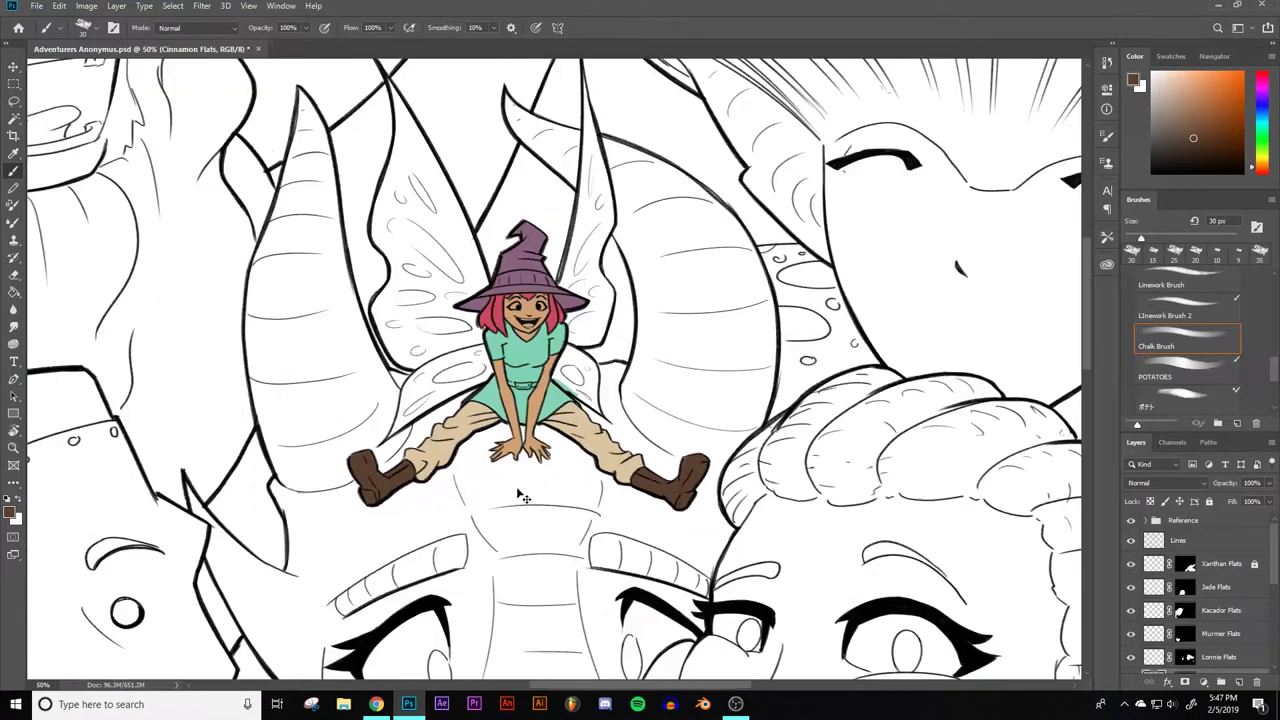
key("ctrl+minus")
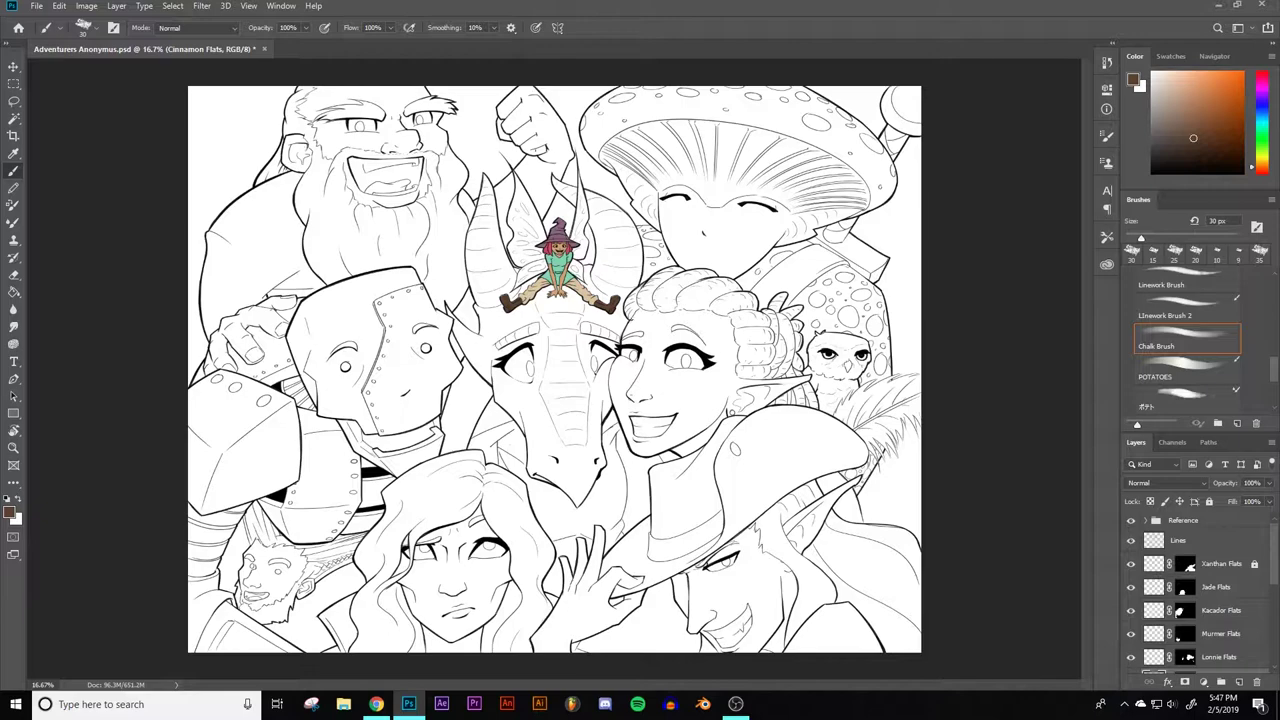
key("ctrl+plus")
key("ctrl+plus")
key("ctrl+plus")
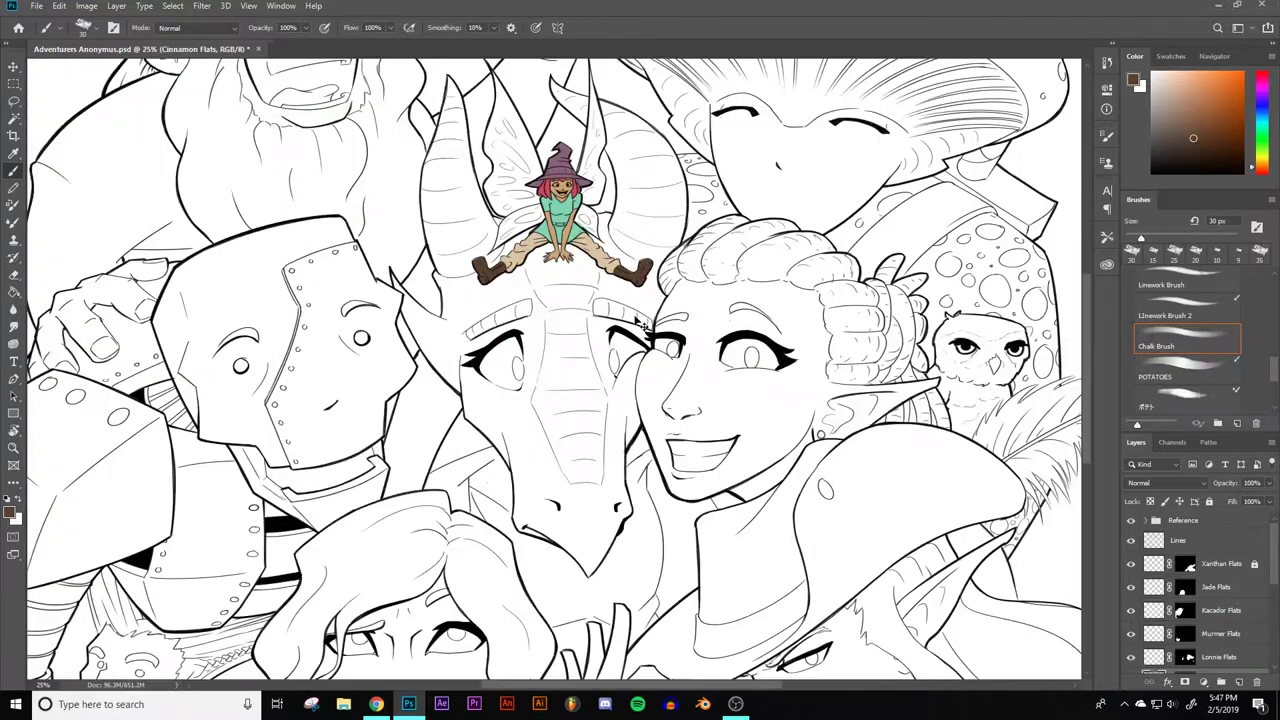
left_click_drag(677, 232, 625, 428)
key("ctrl+plus")
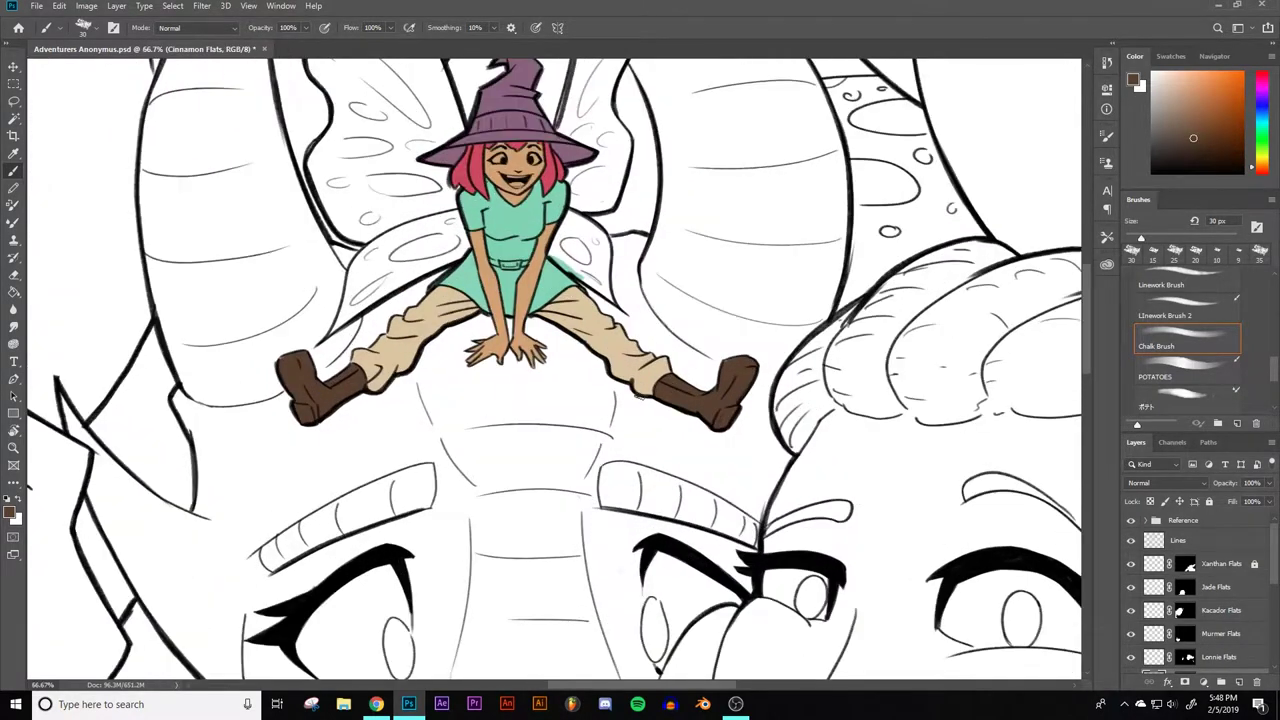
left_click_drag(683, 275, 668, 353)
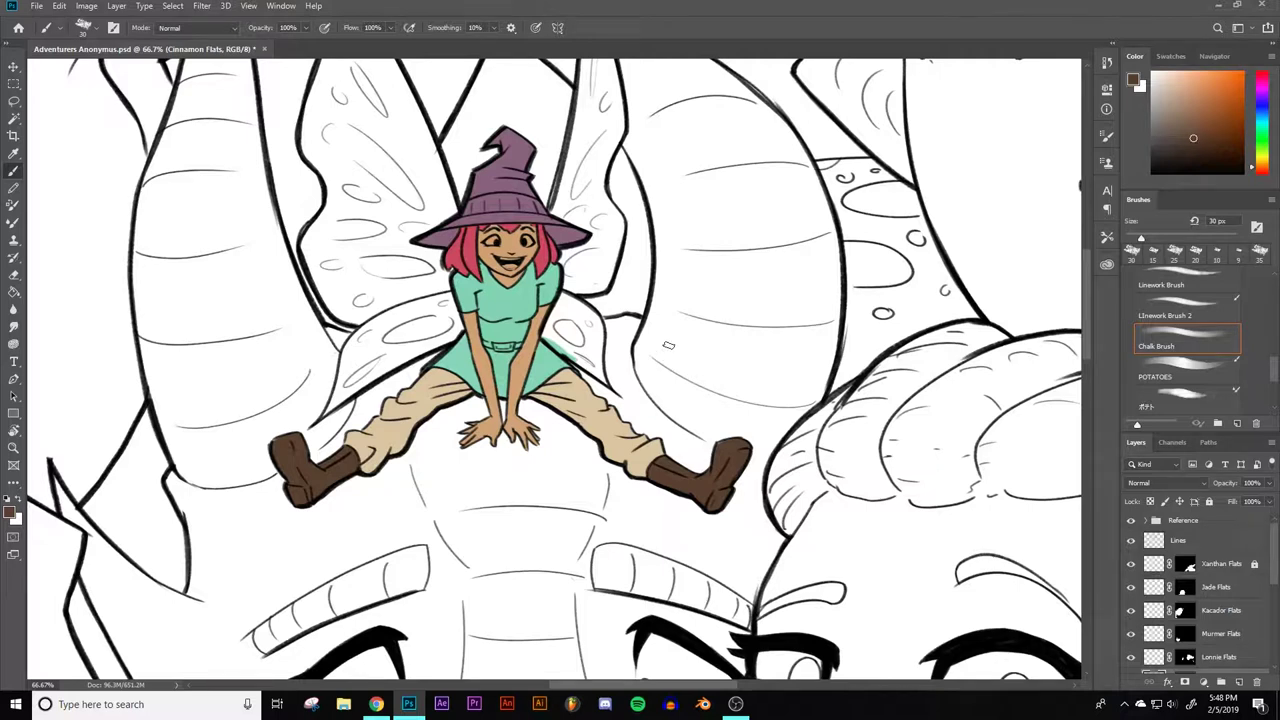
- Select the witch's pink hair by Color Range, sampling the hair colour with the fuzziness at 111
left_click(470, 244, "alt")
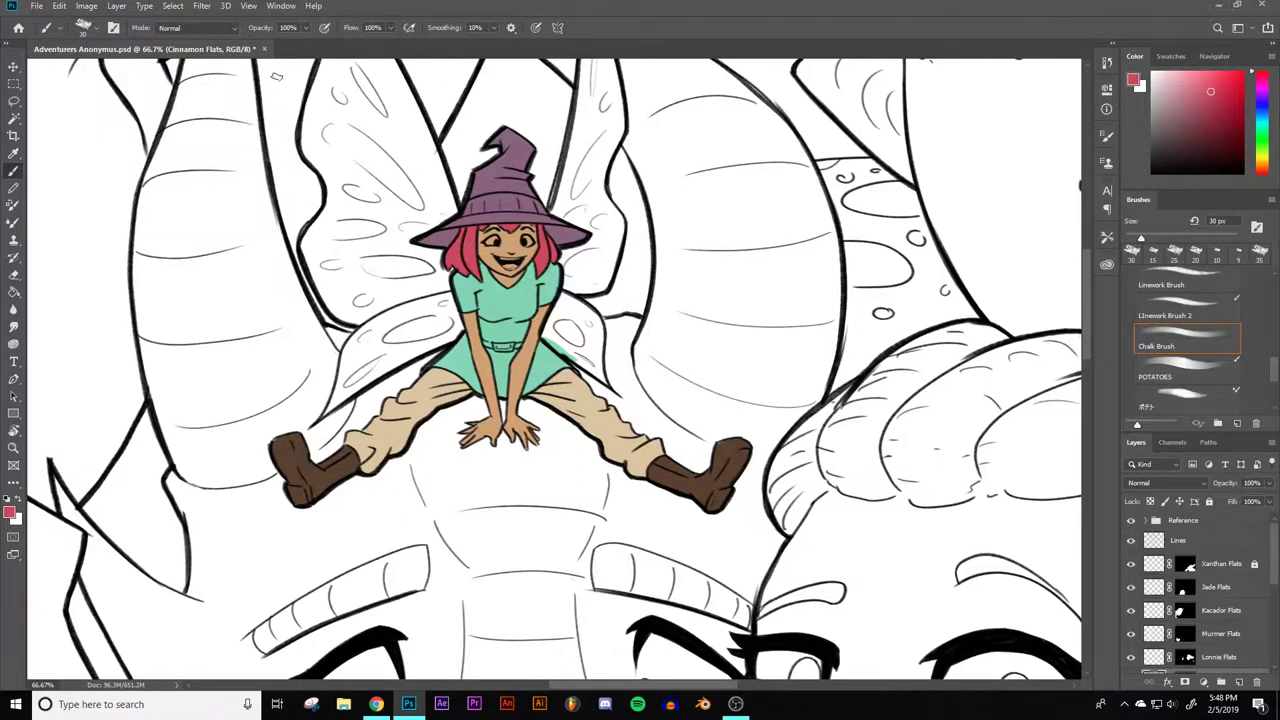
left_click(173, 6)
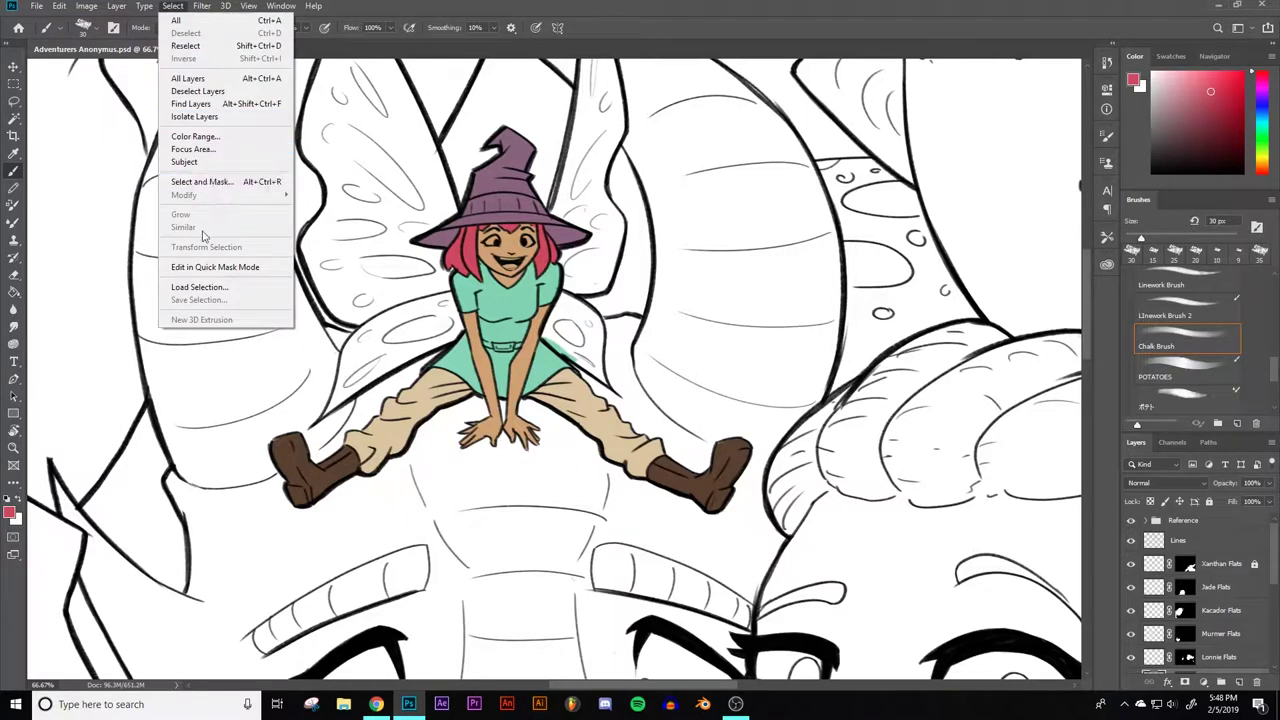
left_click(195, 136)
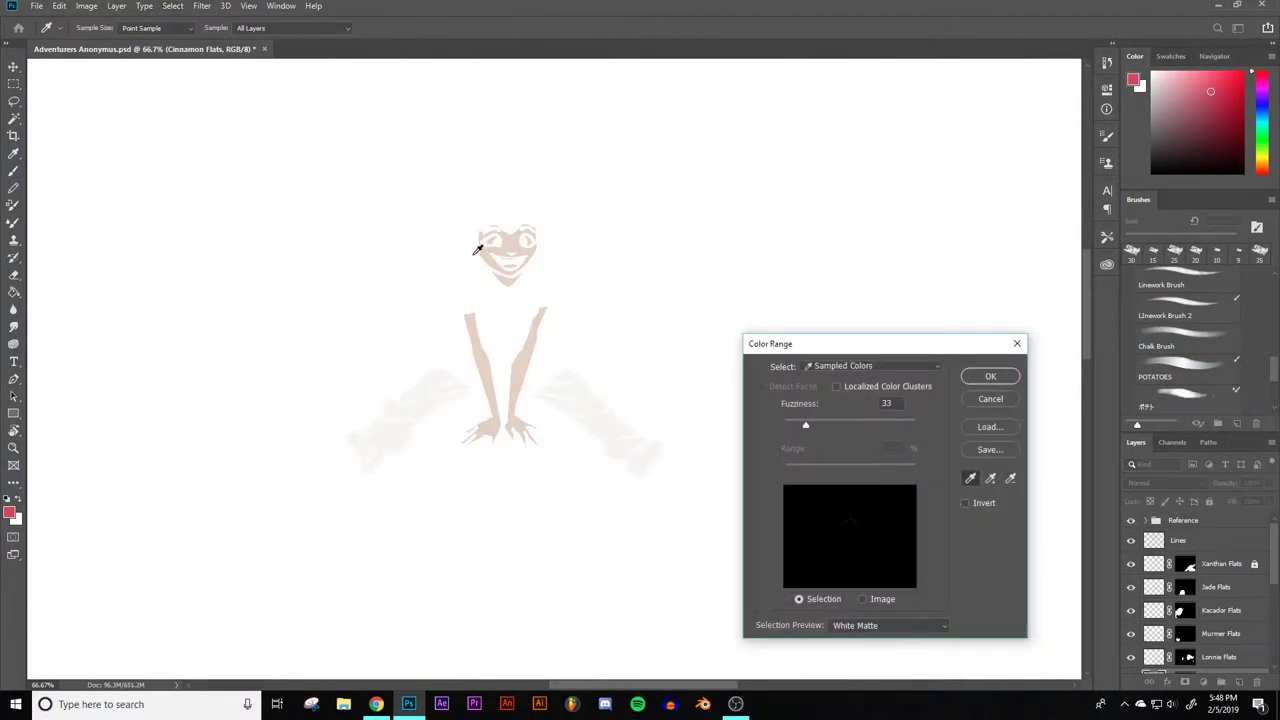
left_click(477, 249)
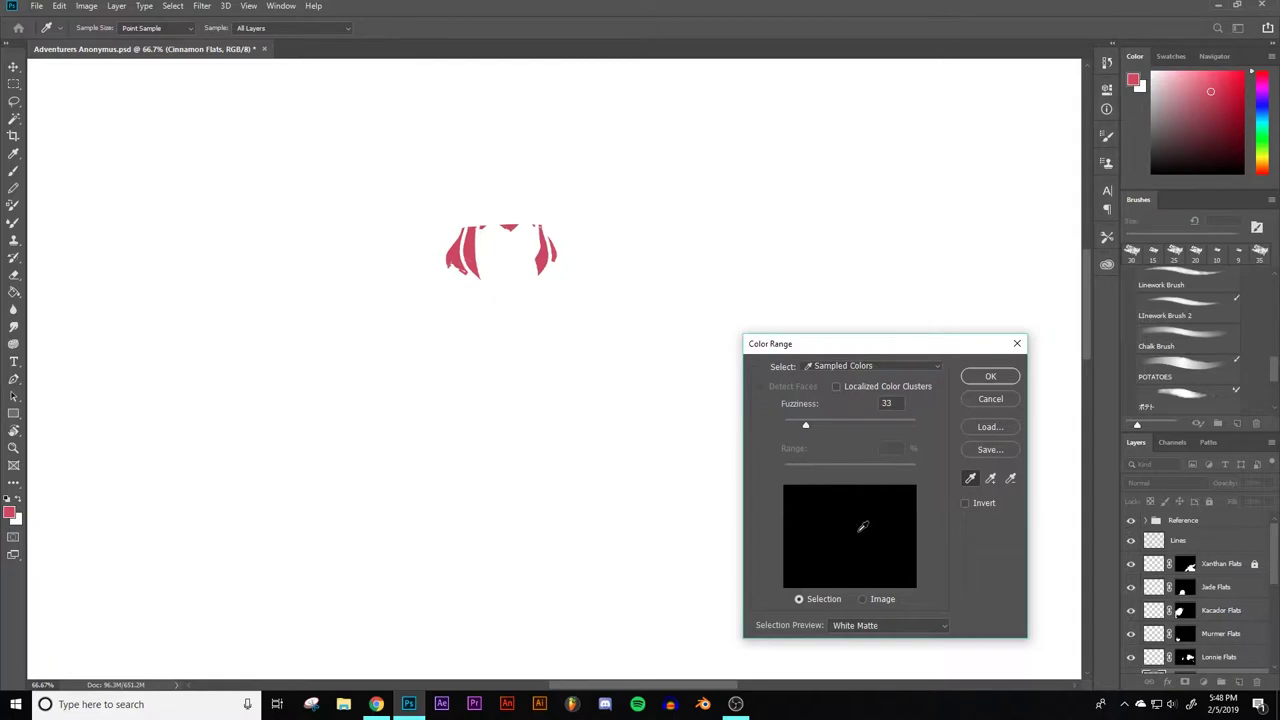
left_click_drag(808, 426, 858, 430)
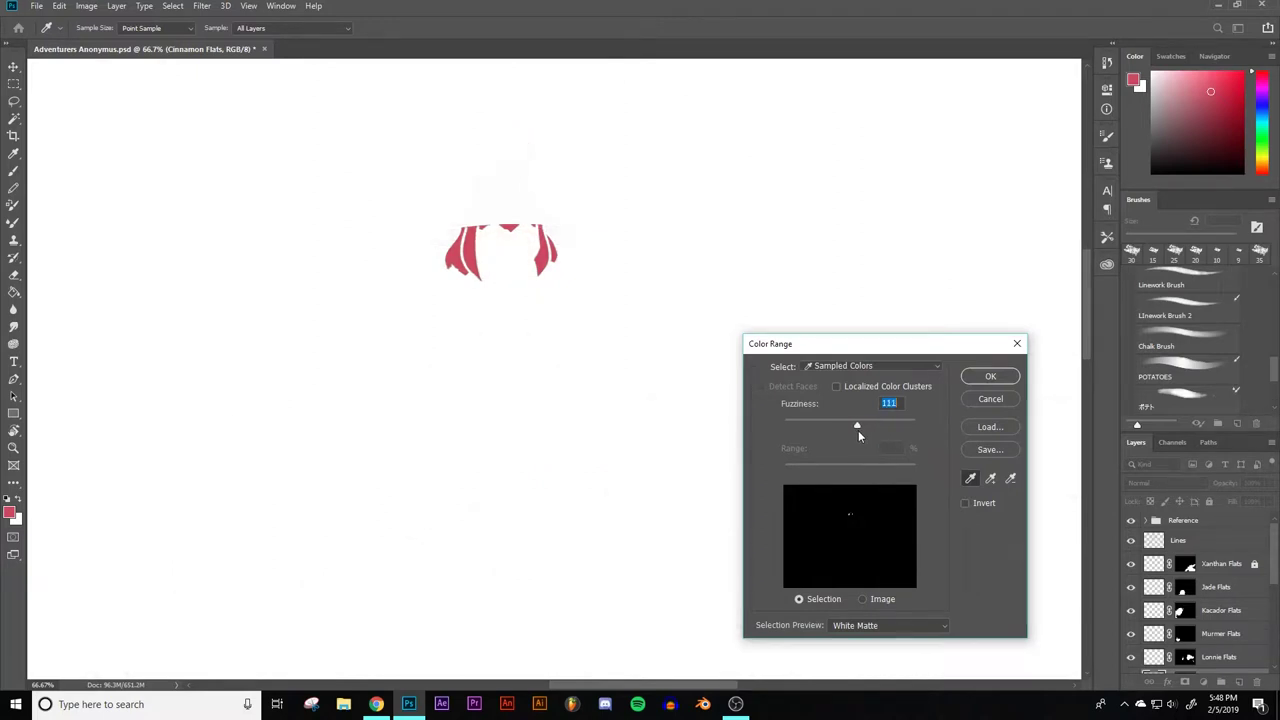
left_click(990, 375)
key("b")
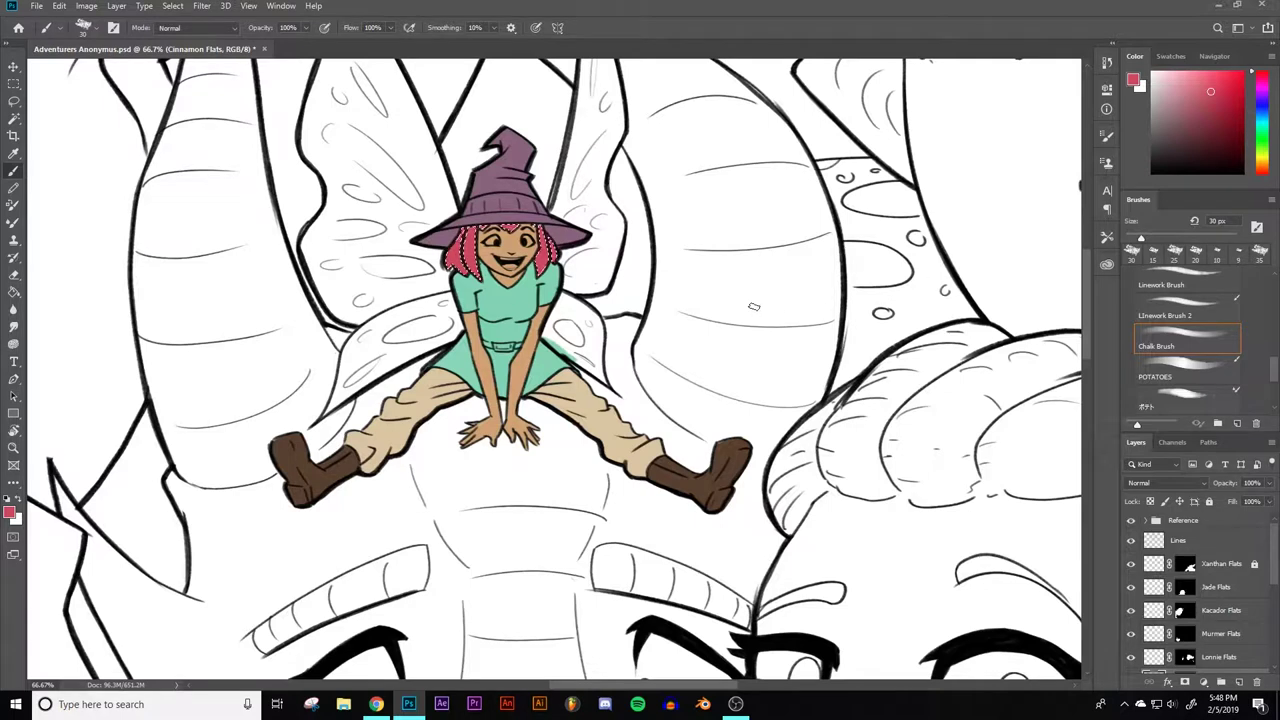
- Raise the saturation of the selected hair to +26 with Hue/Saturation and clear the selection
key("ctrl+u")
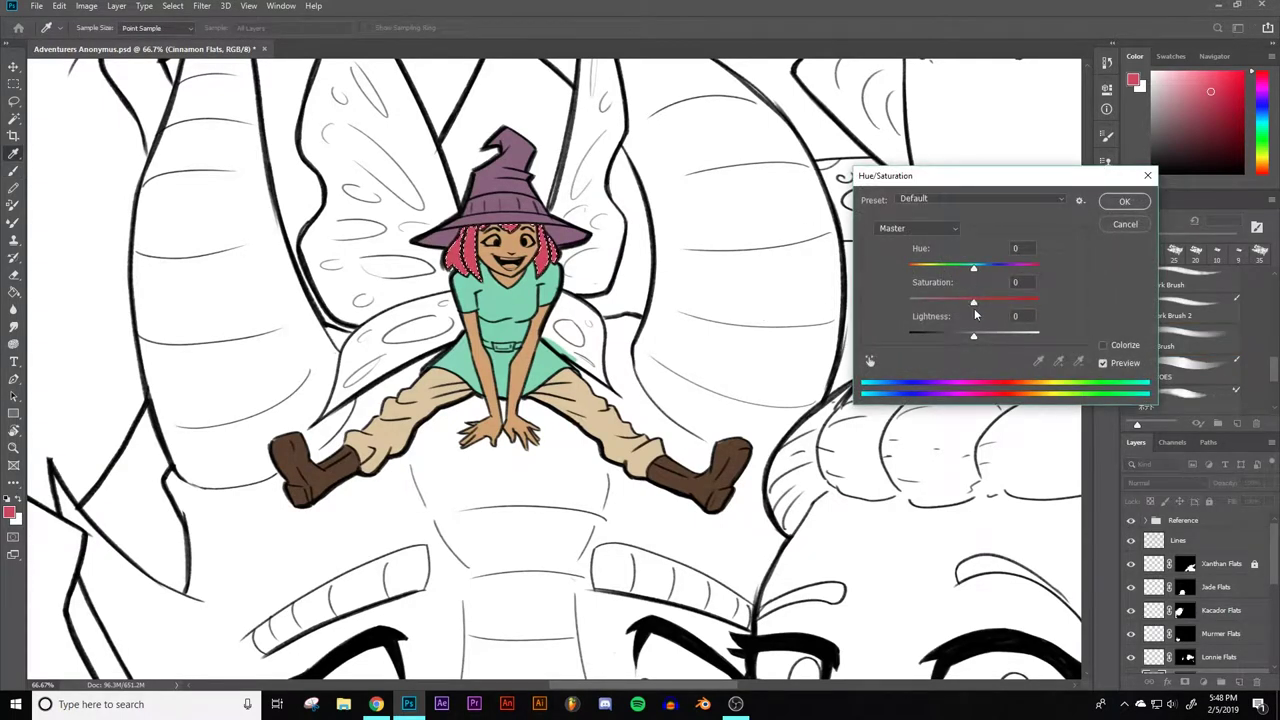
left_click_drag(973, 300, 990, 299)
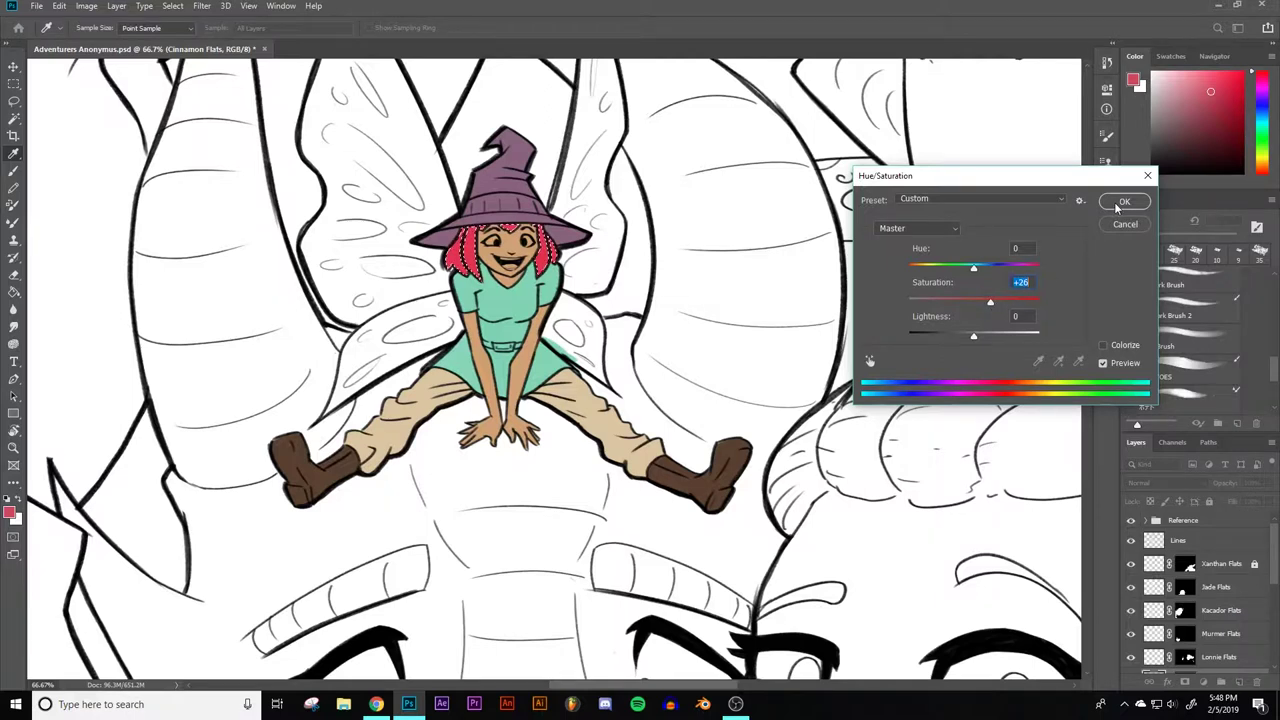
key("Return")
key("b")
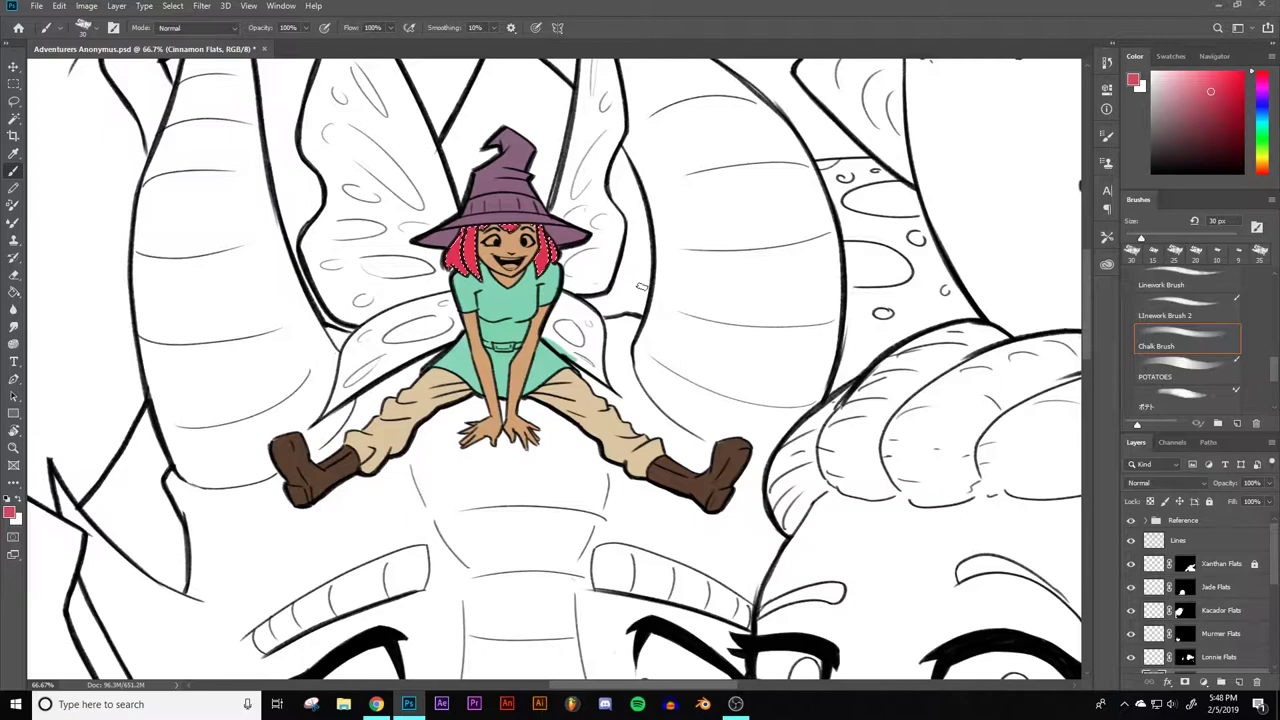
key("ctrl+d")
- Paint the whites of both of the witch's eyes in off-white with the brush at 10 px
key("ctrl+plus")
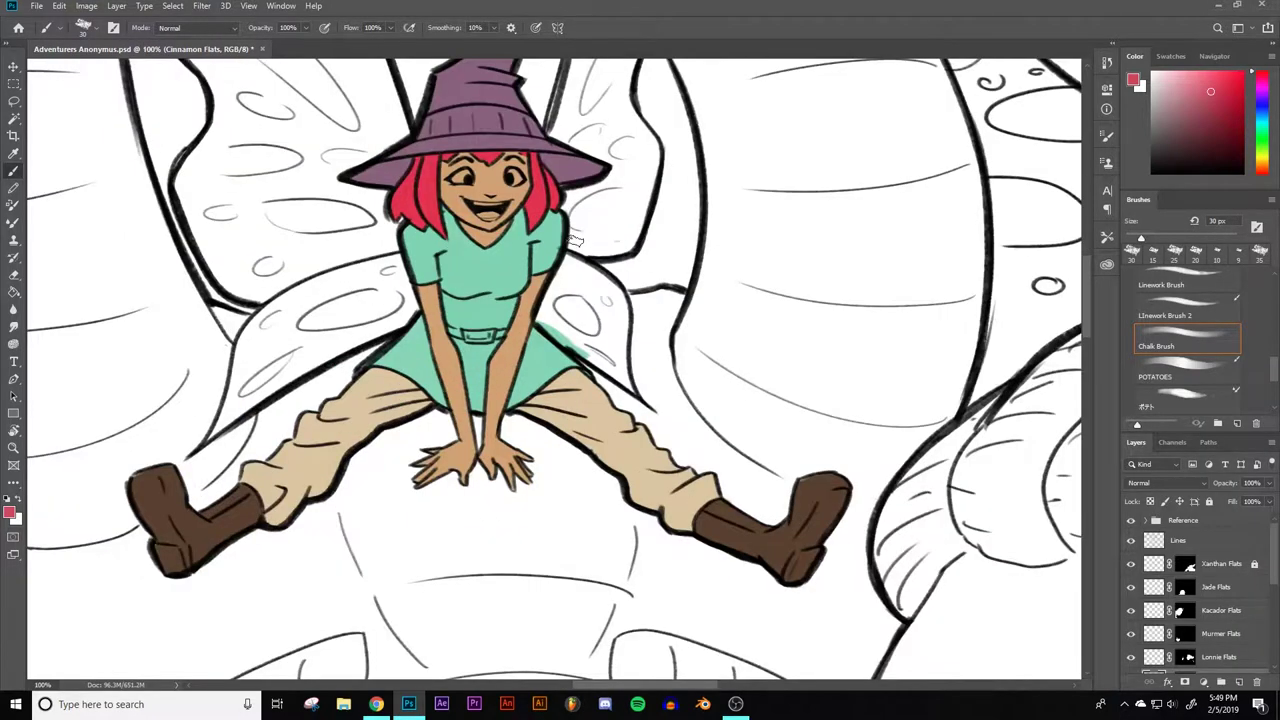
left_click_drag(633, 228, 649, 310)
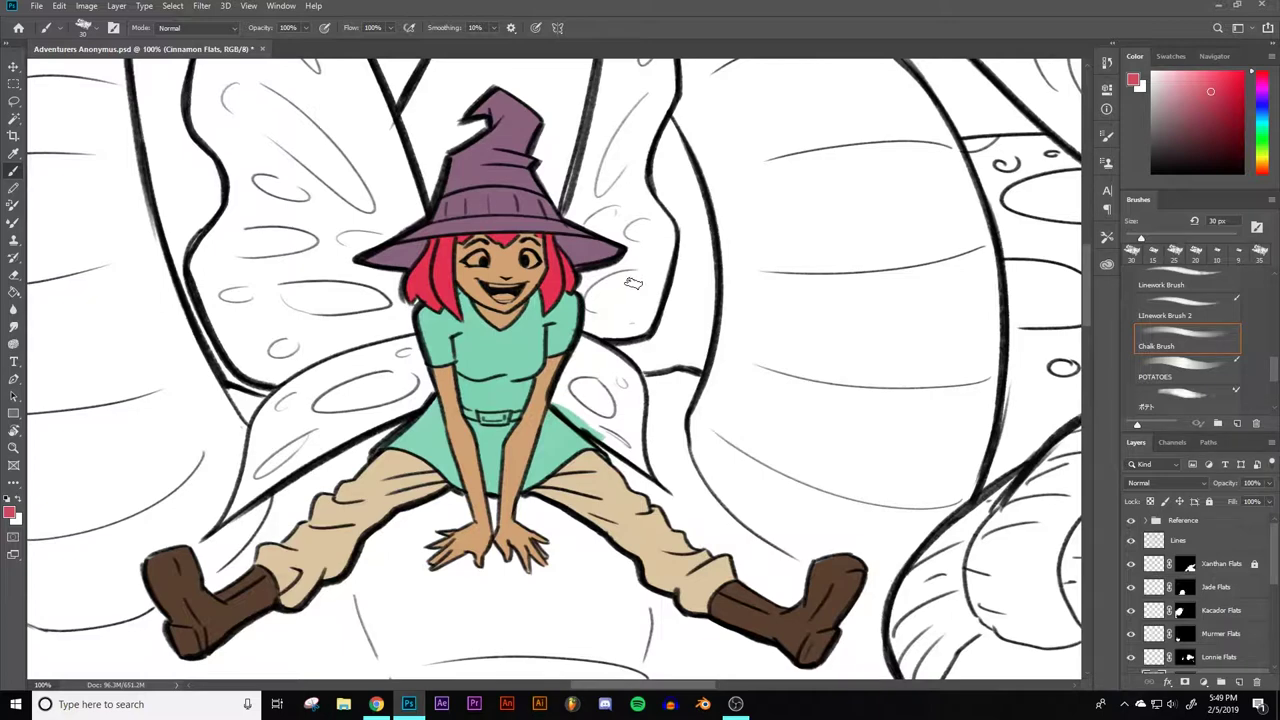
key("ctrl+minus")
key("ctrl+plus")
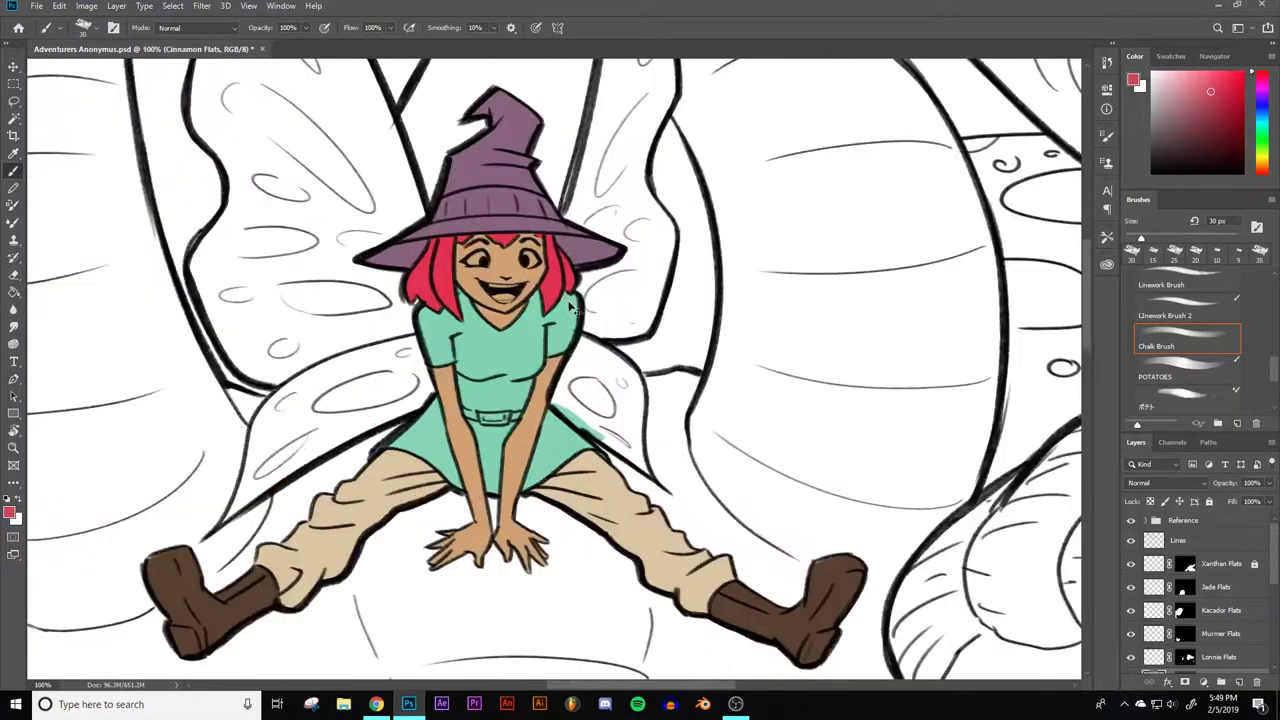
key("x")
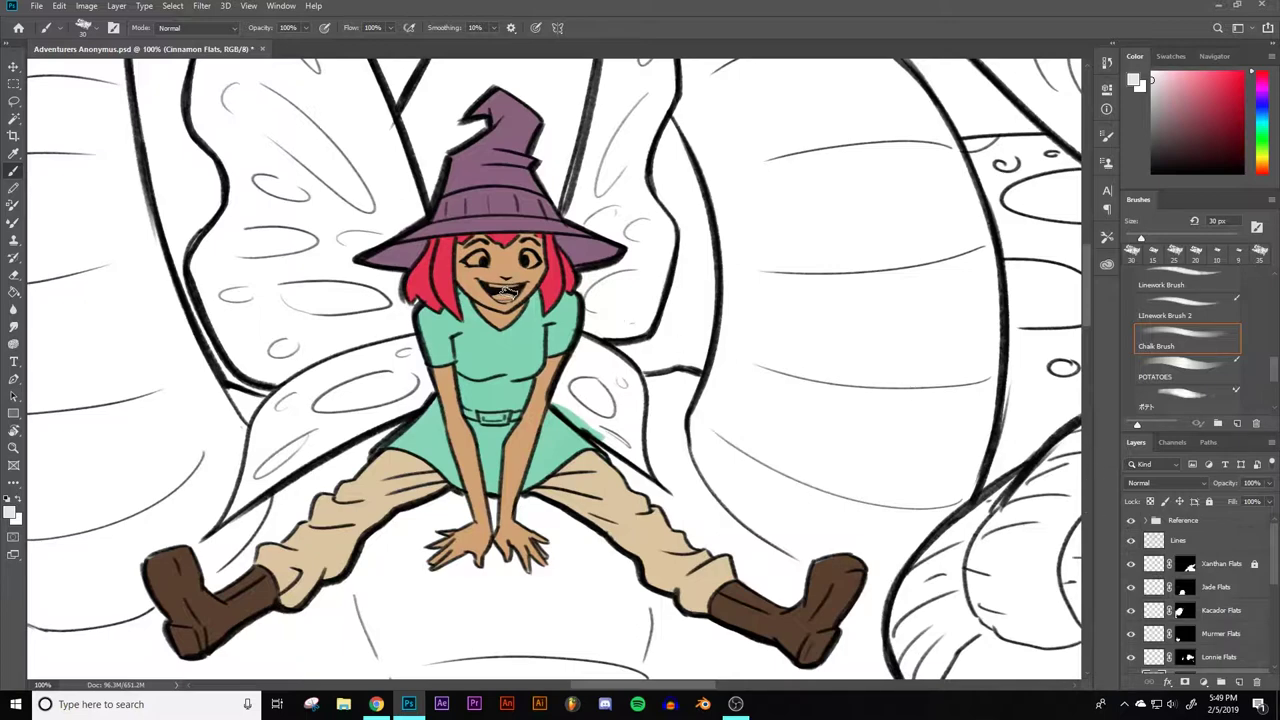
key("ctrl+plus")
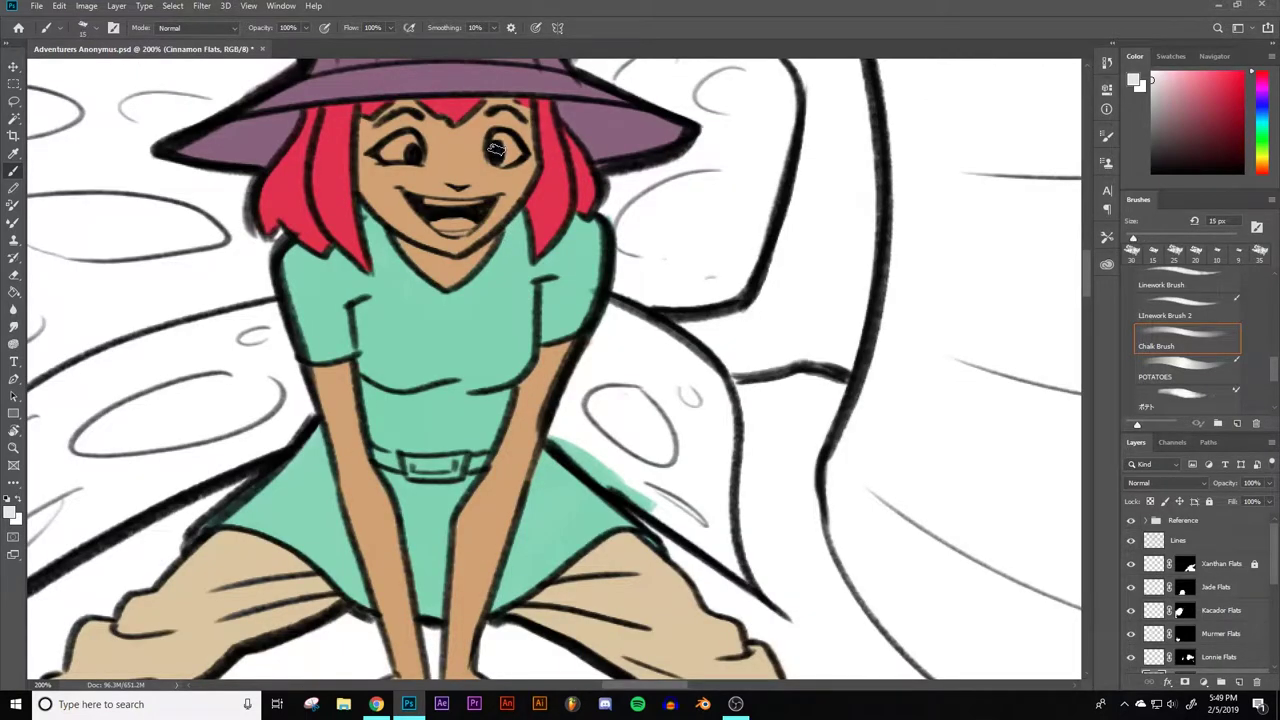
key("bracketleft")
left_click(505, 148)
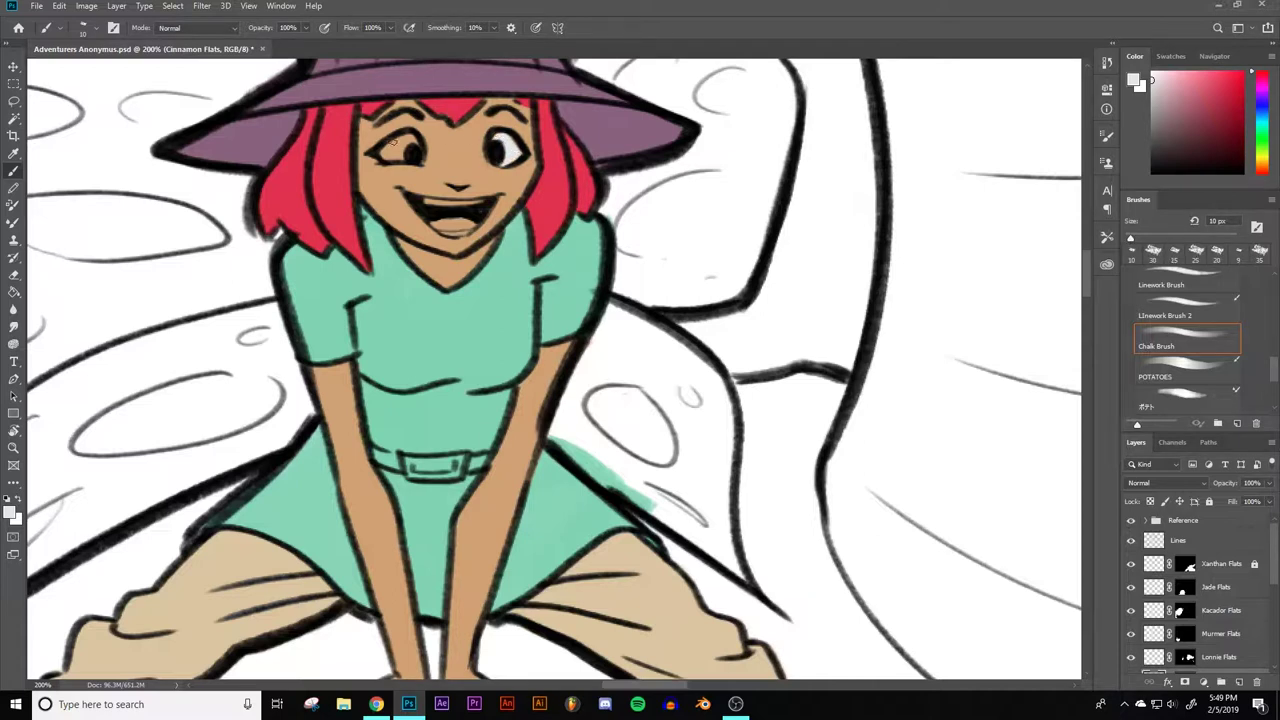
left_click_drag(385, 152, 402, 150)
- Paint the witch's upper teeth in off-white, then the lower edge of the mouth at 8 px
left_click_drag(430, 204, 485, 203)
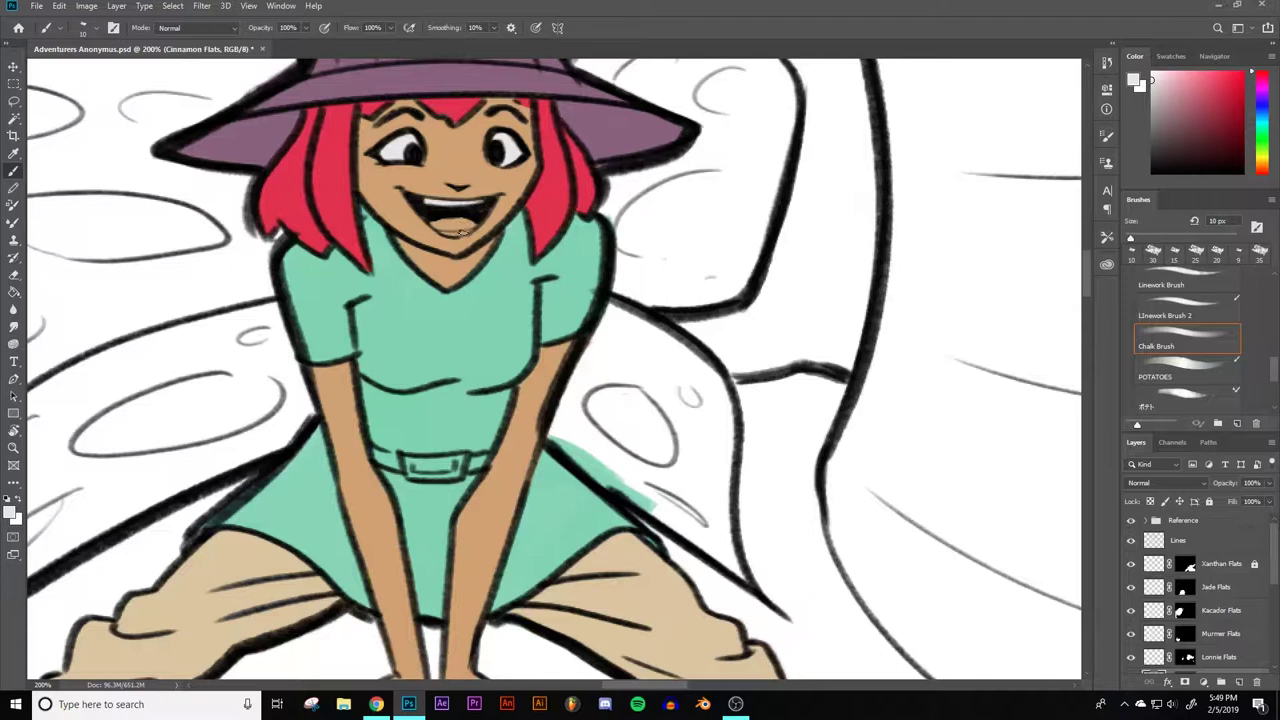
key("bracketleft")
key("bracketleft")
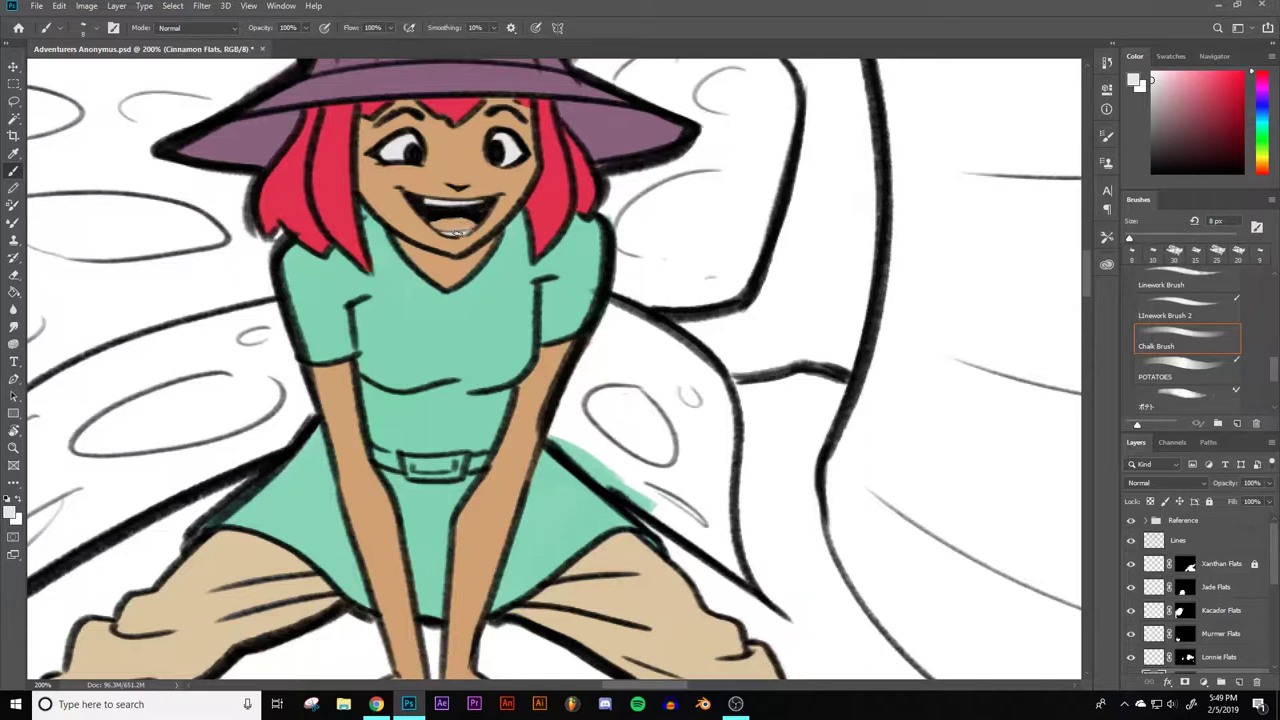
left_click_drag(463, 229, 451, 231)
- Examine the coloured witch against the surrounding group line art at several zoom levels
key("ctrl+minus")
key("ctrl+minus")
key("ctrl+minus")
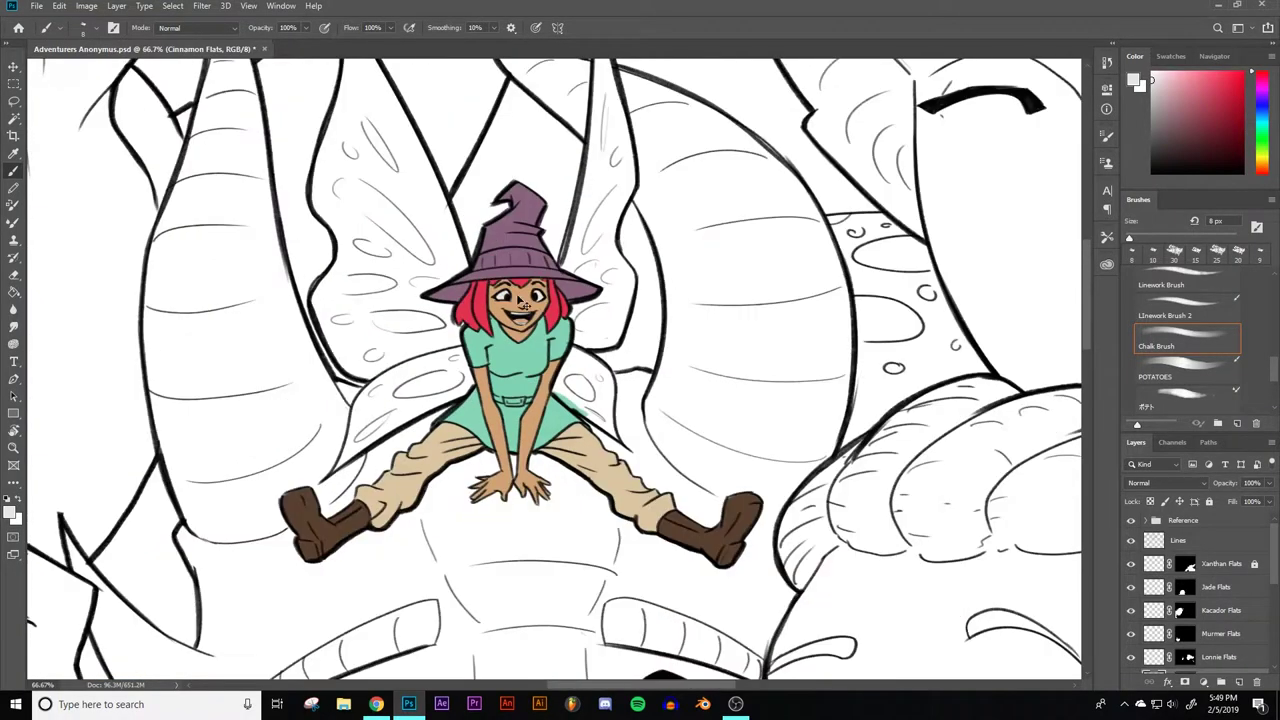
key("ctrl+minus")
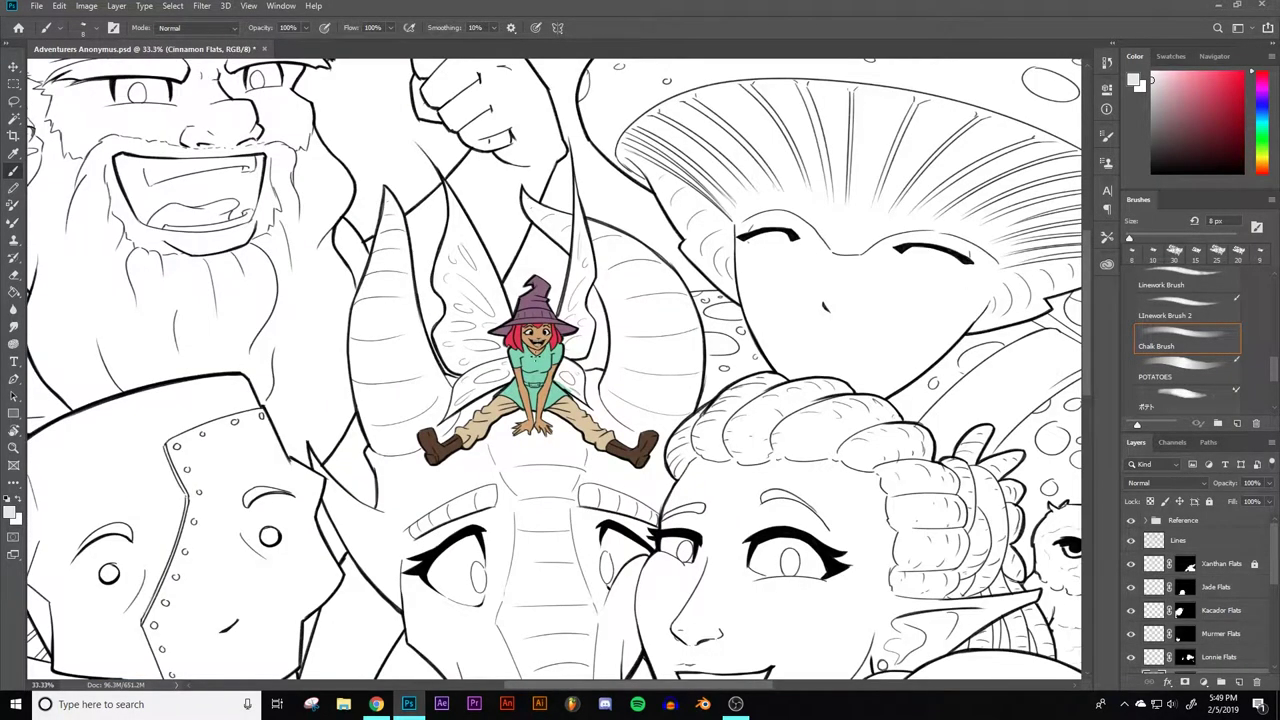
key("ctrl+plus")
key("ctrl+plus")
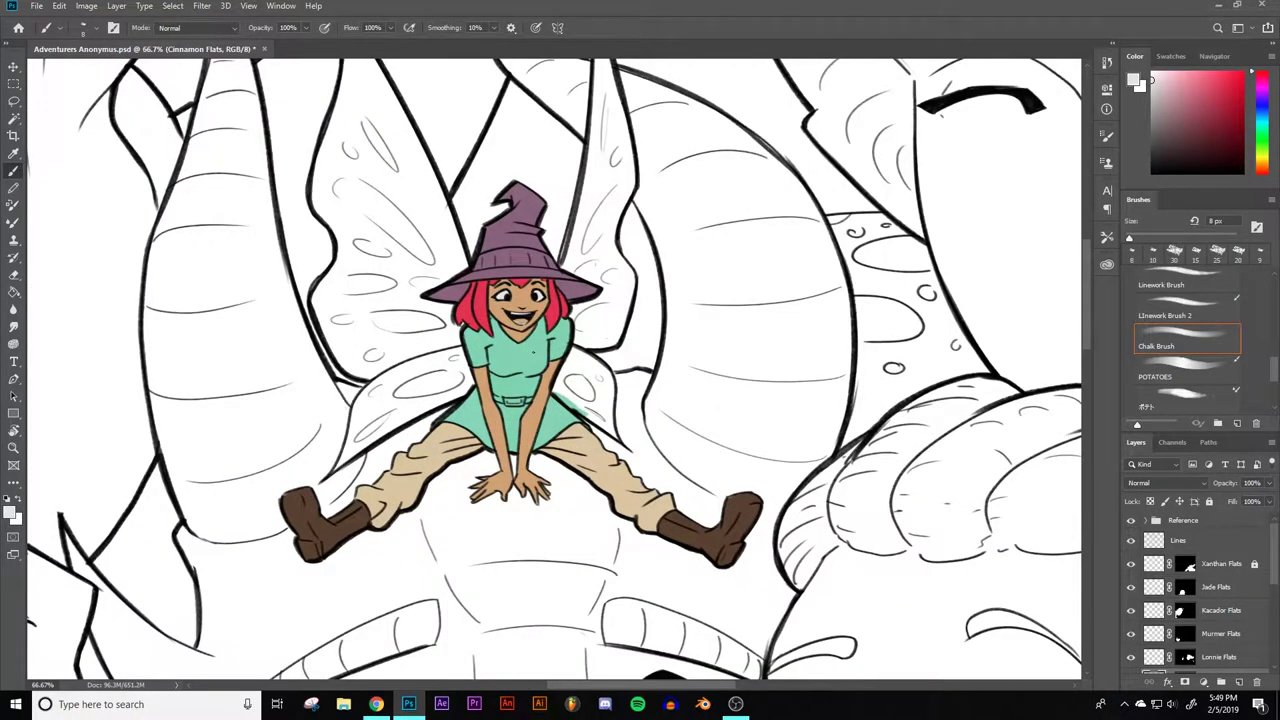
key("ctrl+minus")
key("ctrl+minus")
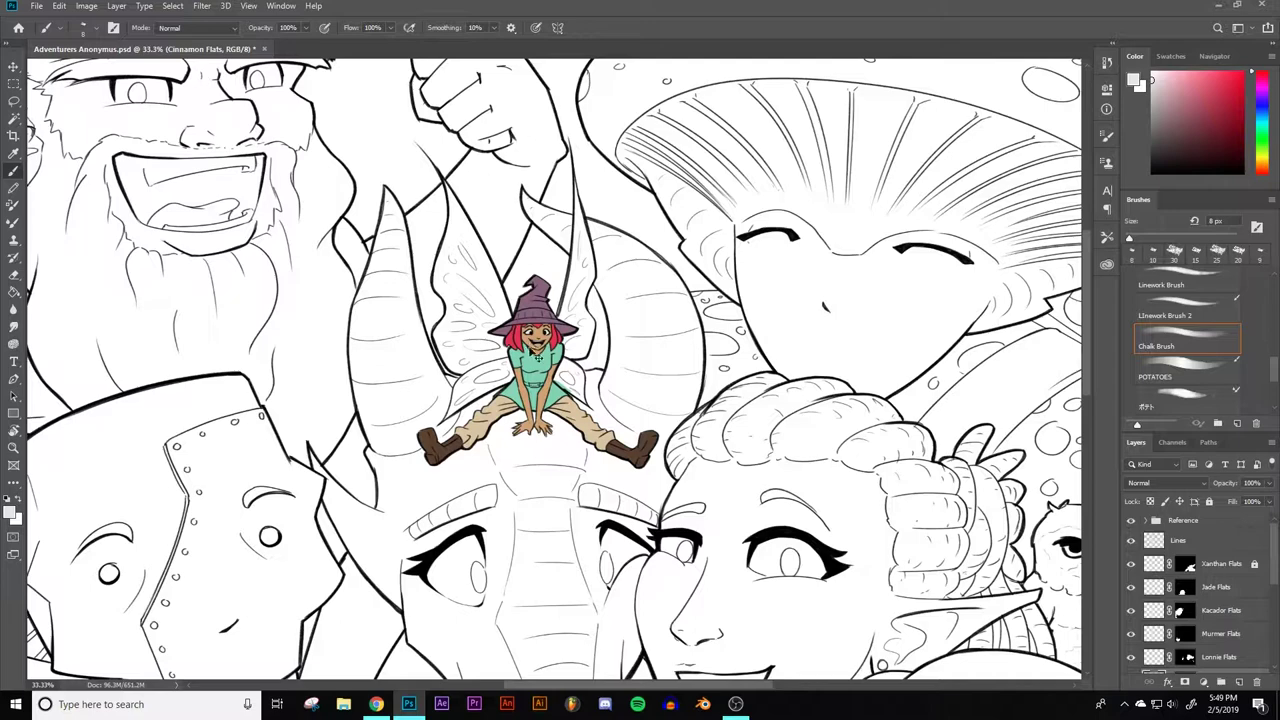
key("ctrl+plus")
key("ctrl+minus")
key("ctrl+plus")
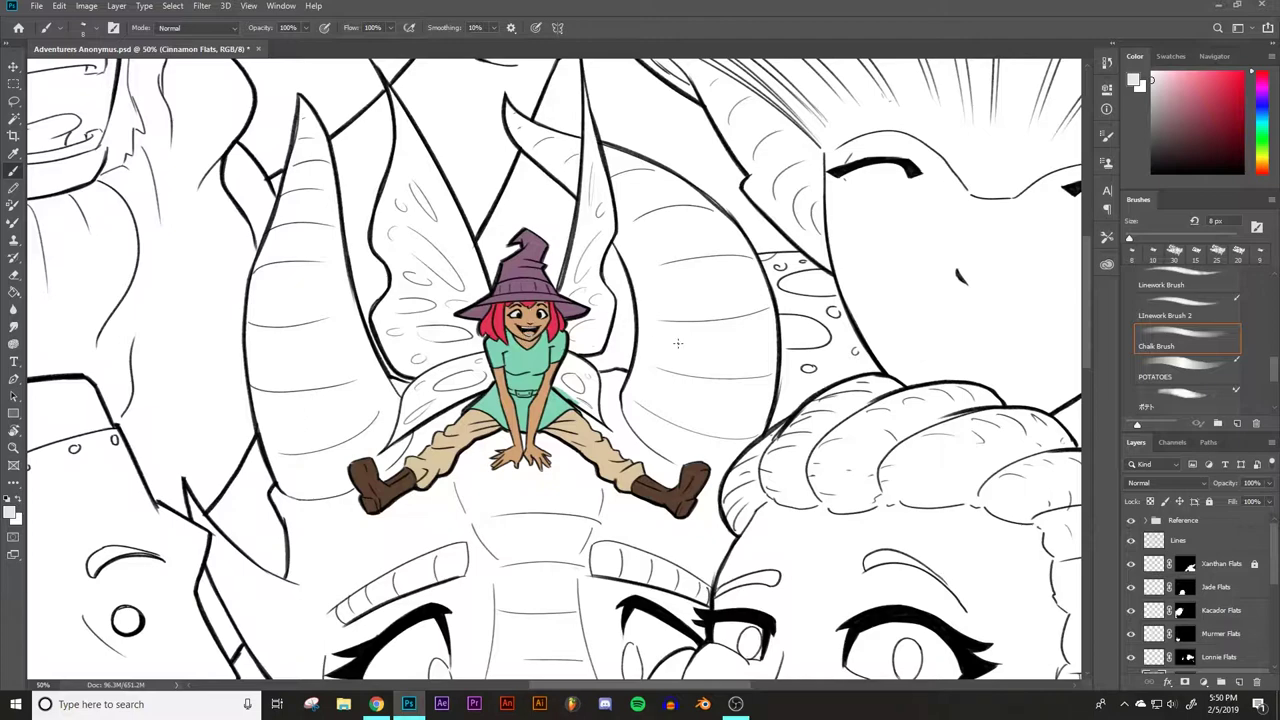
- Add a new layer above the Lines layer and hide the Lines layer
left_click(1237, 545)
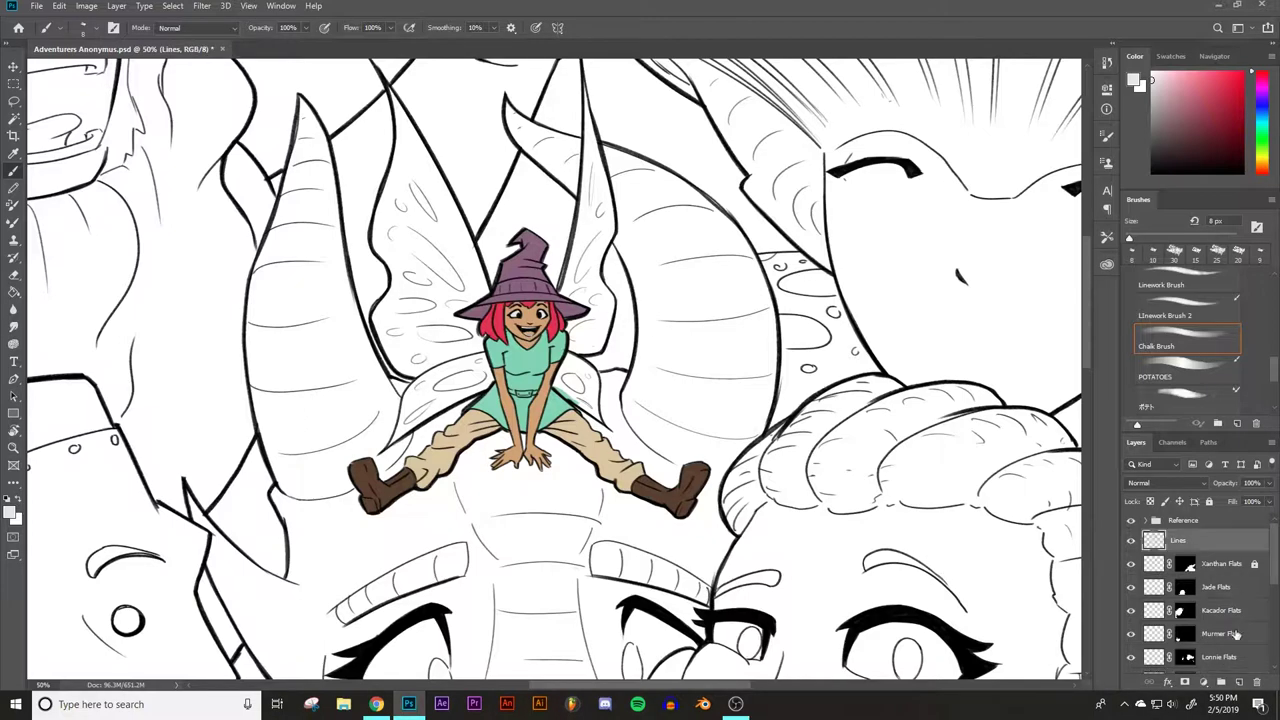
left_click(1238, 681)
left_click_drag(780, 334, 534, 445)
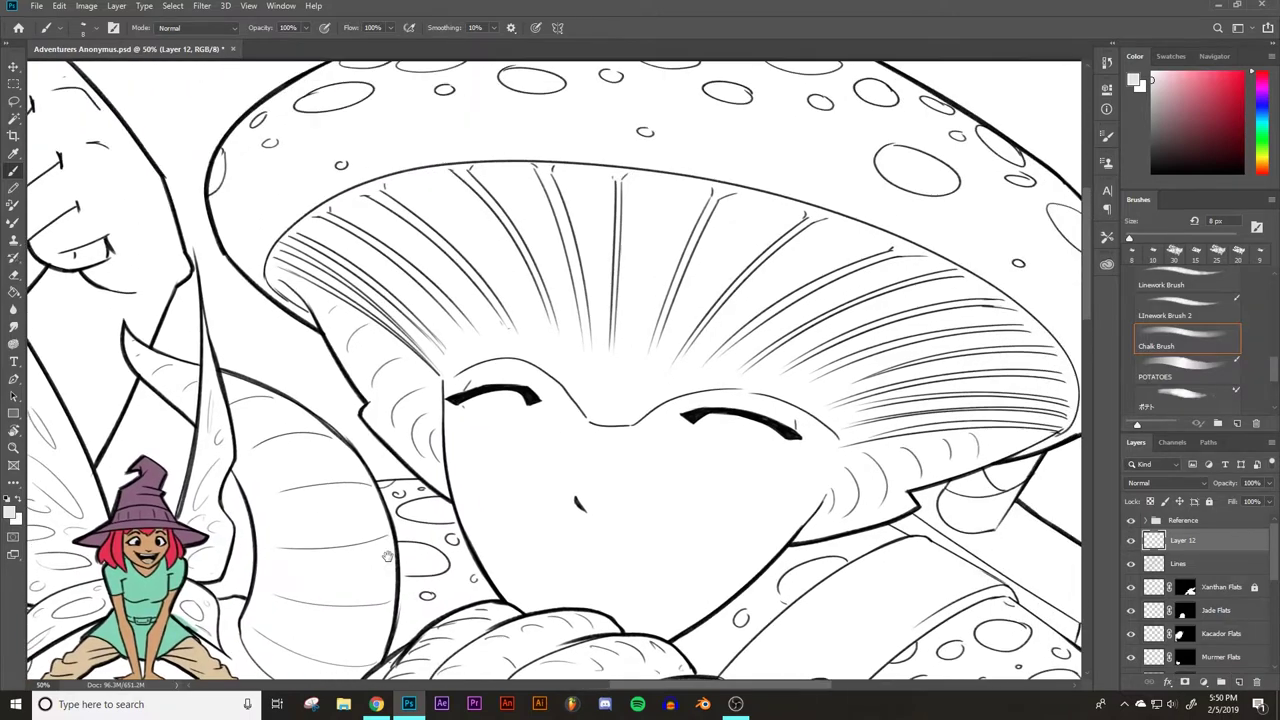
left_click_drag(802, 318, 502, 441)
scroll(502, 441, "down", 5)
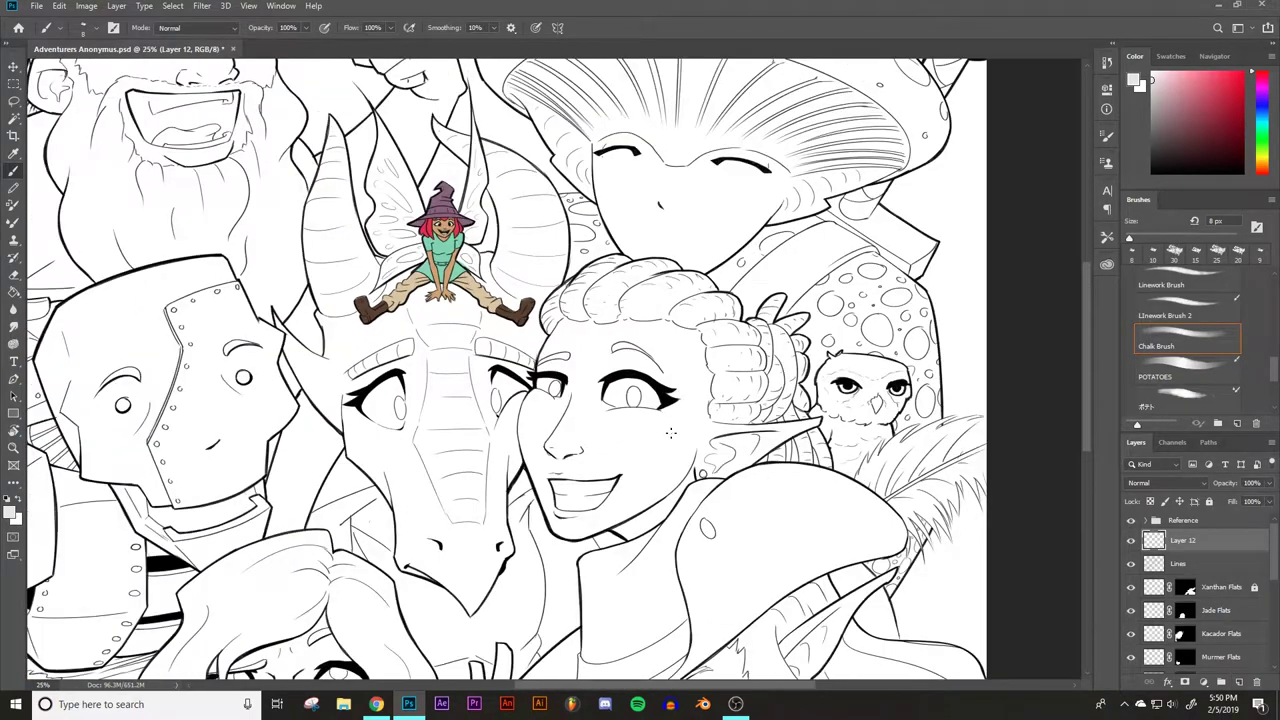
left_click_drag(670, 432, 600, 370)
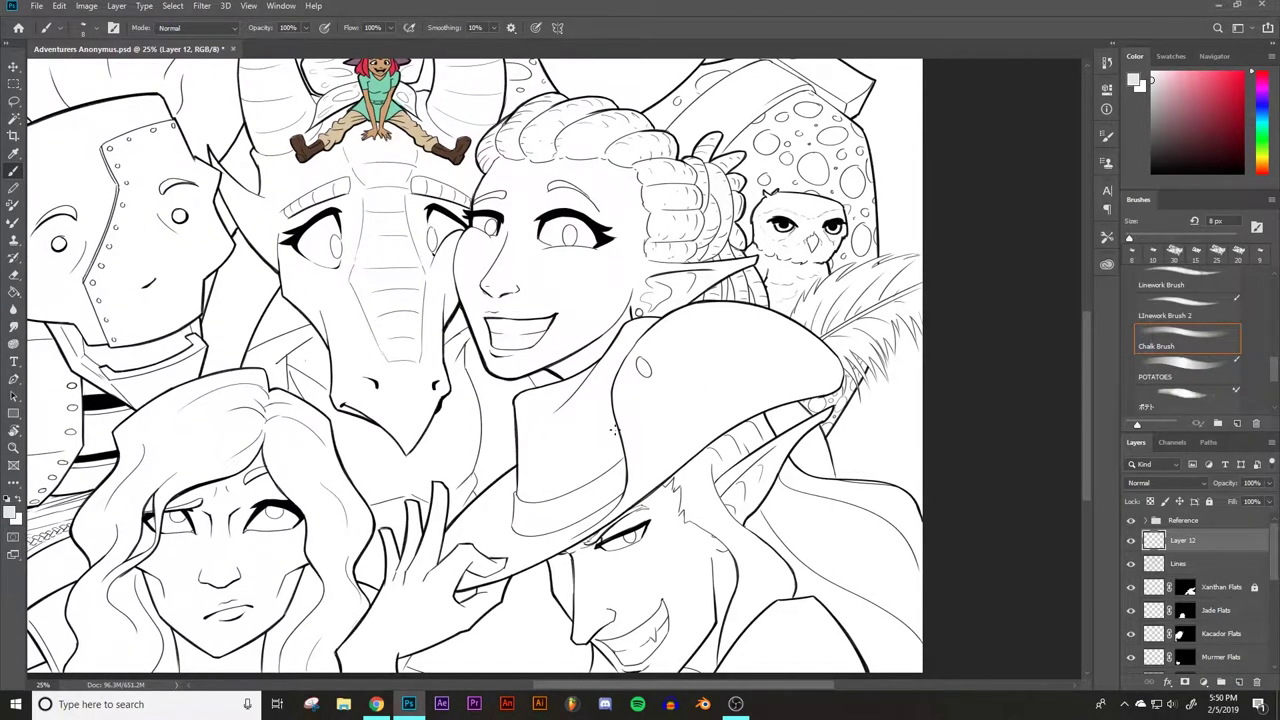
left_click(1131, 563)
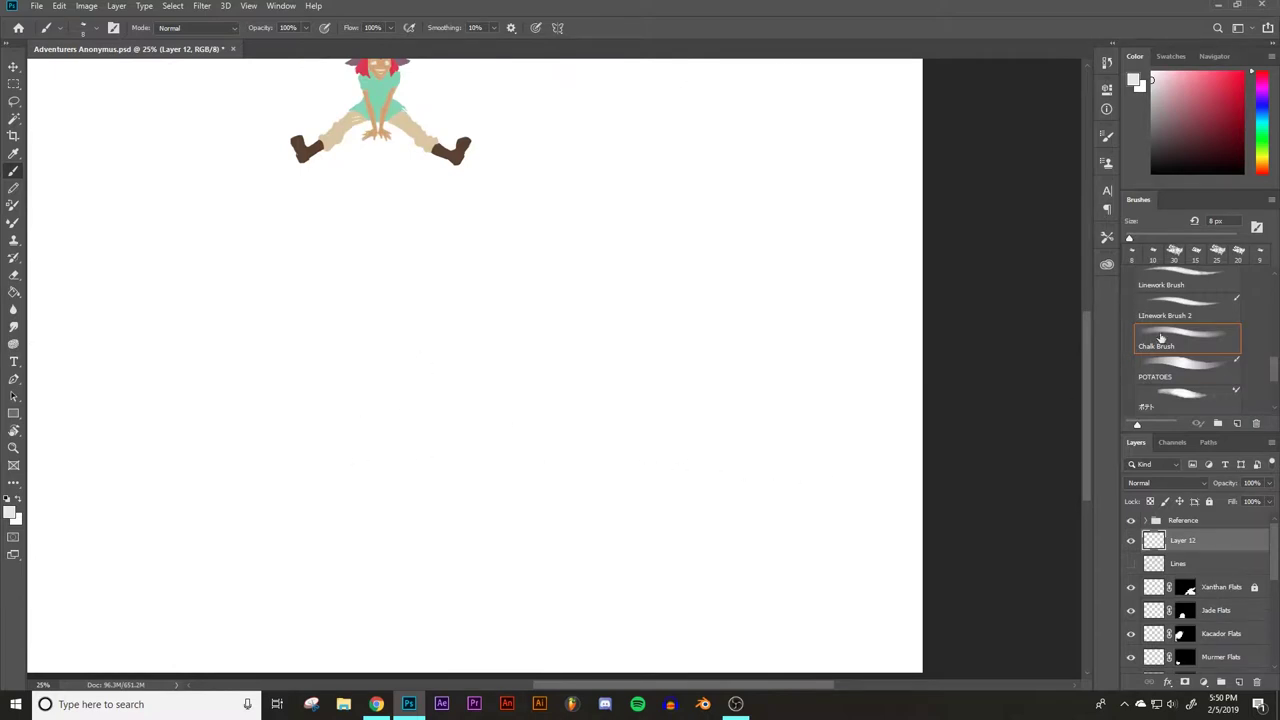
- Draw a long horizontal black line on the empty canvas below the witch with the brush at 80 px
left_click(1186, 170)
key("bracketright")
key("bracketright")
key("bracketright")
key("bracketright")
key("bracketright")
key("bracketright")
key("bracketright")
key("bracketright")
key("bracketright")
left_click_drag(328, 442, 676, 441)
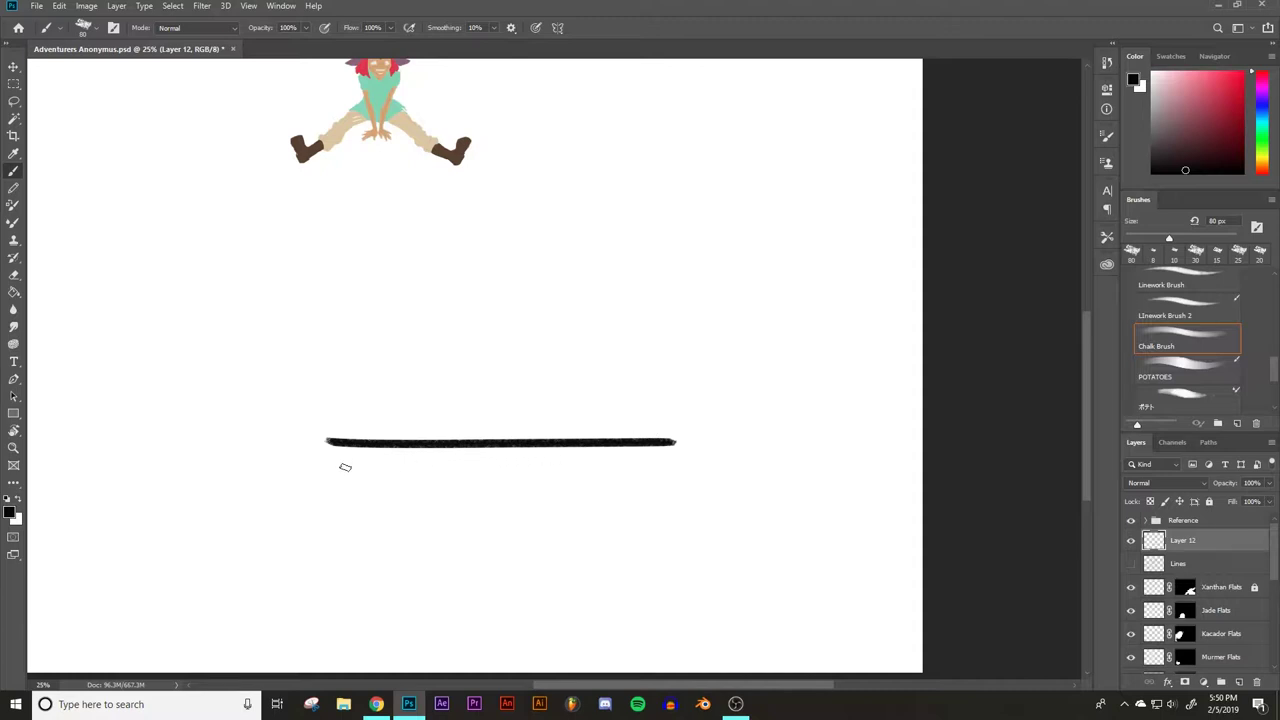
- Label the two ends of the line B and W by hand with the brush reduced to 35 px
mouse_move(305, 472)
left_mouse_down()
mouse_move(328, 476)
mouse_move(306, 461)
mouse_move(320, 492)
left_mouse_up()
key("ctrl+z")
key("bracketleft")
key("bracketleft")
key("bracketleft")
key("bracketleft")
key("bracketleft")
left_click_drag(640, 470, 682, 462)
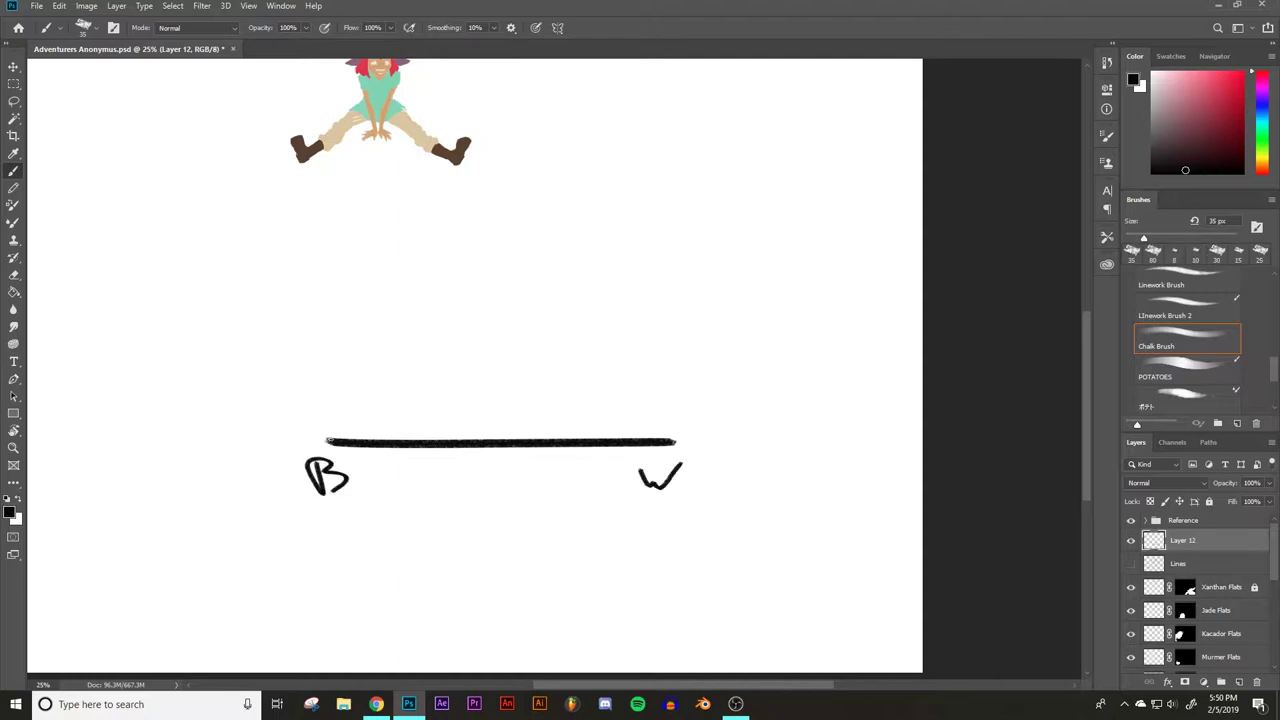
- Draw a curve above the line that rises slowly from B, peaks towards W and drops steeply to W
mouse_move(326, 440)
left_mouse_down()
mouse_move(446, 340)
mouse_move(495, 324)
mouse_move(555, 333)
mouse_move(619, 369)
mouse_move(674, 440)
mouse_move(460, 345)
mouse_move(401, 333)
mouse_move(354, 357)
mouse_move(330, 407)
mouse_move(388, 427)
mouse_move(585, 337)
mouse_move(650, 388)
mouse_move(674, 444)
left_mouse_up()
key("ctrl+z")
key("ctrl+z")
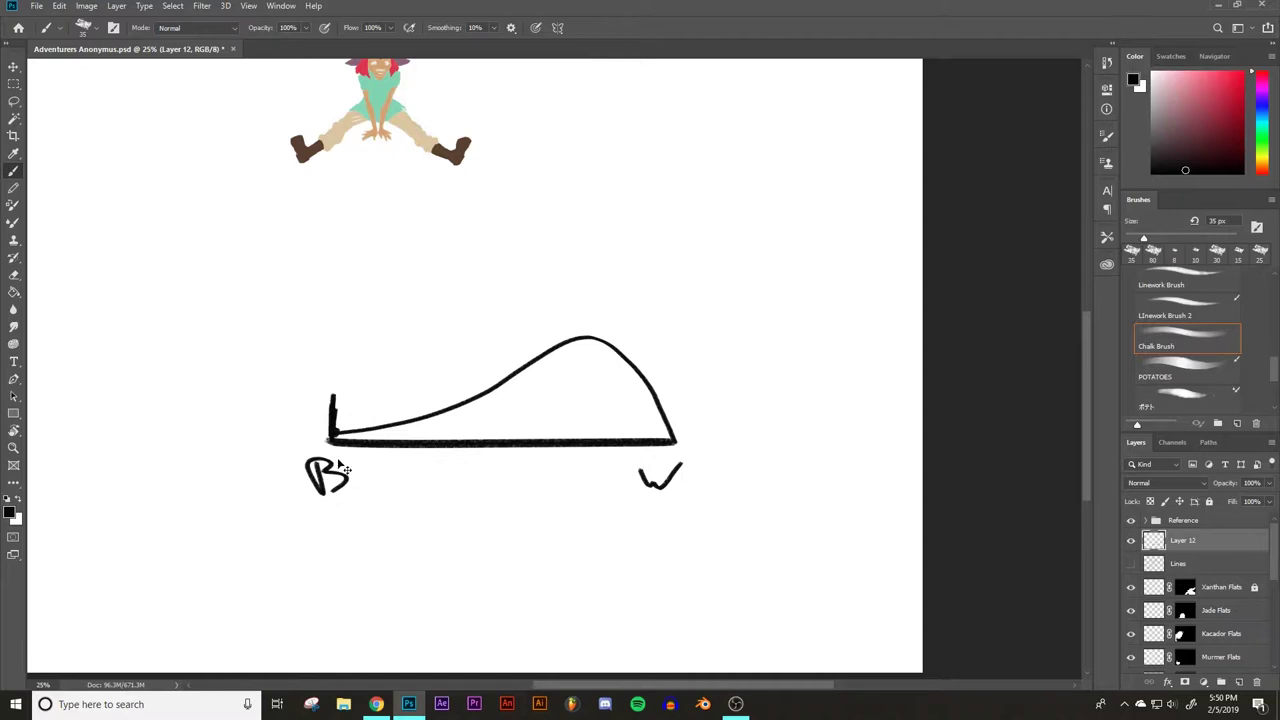
- Redraw the vertical mark at the B end of the diagram and add short marks beside it
key("ctrl+z")
key("ctrl+z")
left_click_drag(678, 442, 680, 382)
key("ctrl+z")
mouse_move(333, 438)
left_mouse_down()
mouse_move(331, 360)
mouse_move(336, 411)
left_mouse_up()
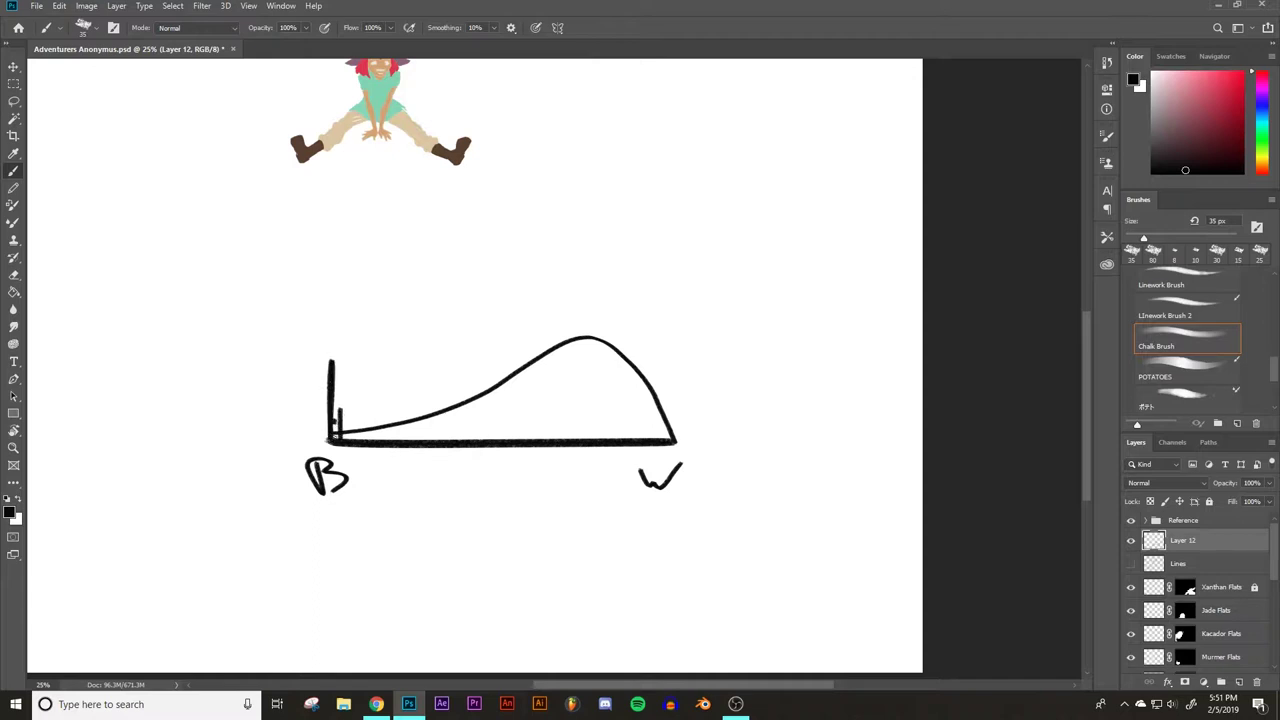
left_click_drag(358, 438, 357, 422)
- Undo all the strokes of the black-to-white diagram to clear the new layer
key("ctrl+z")
key("ctrl+z")
key("ctrl+z")
key("ctrl+z")
key("ctrl+z")
key("ctrl+z")
key("ctrl+z")
key("ctrl+z")
key("ctrl+z")
key("ctrl+z")
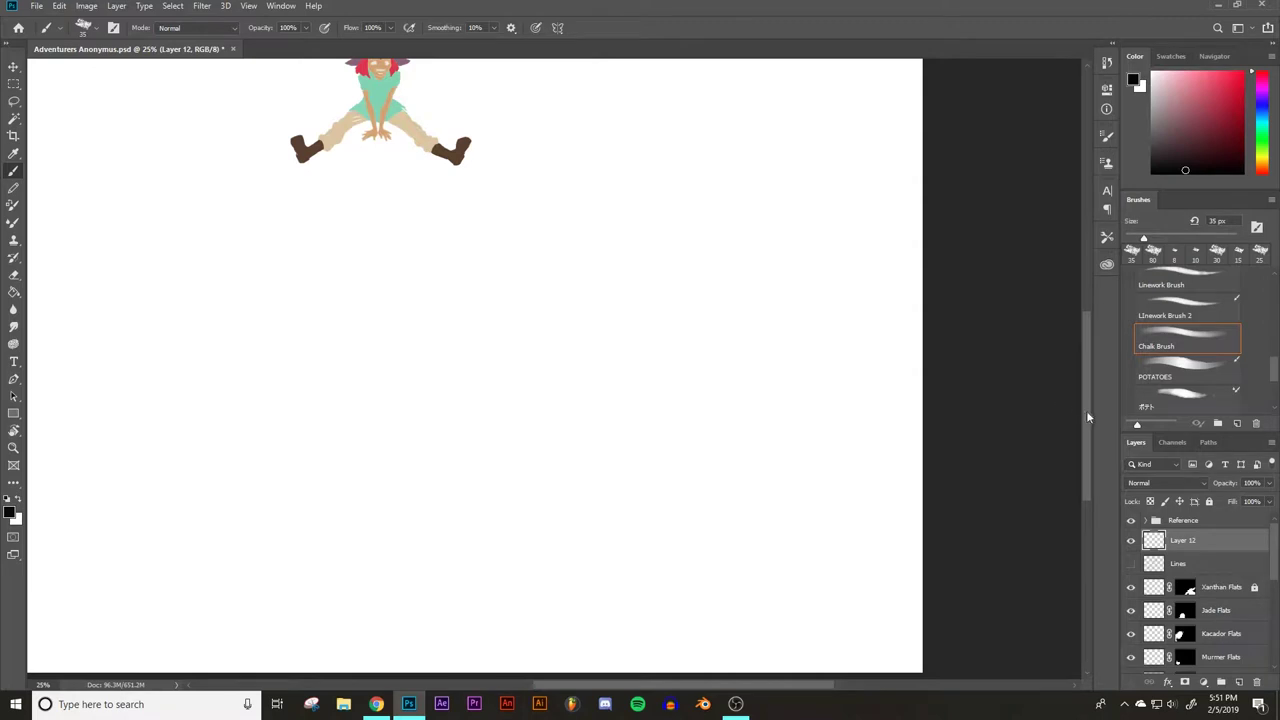
- Bring the whole witch into view and make the Cinnamon Flats layer active
left_click_drag(1087, 412, 1090, 377)
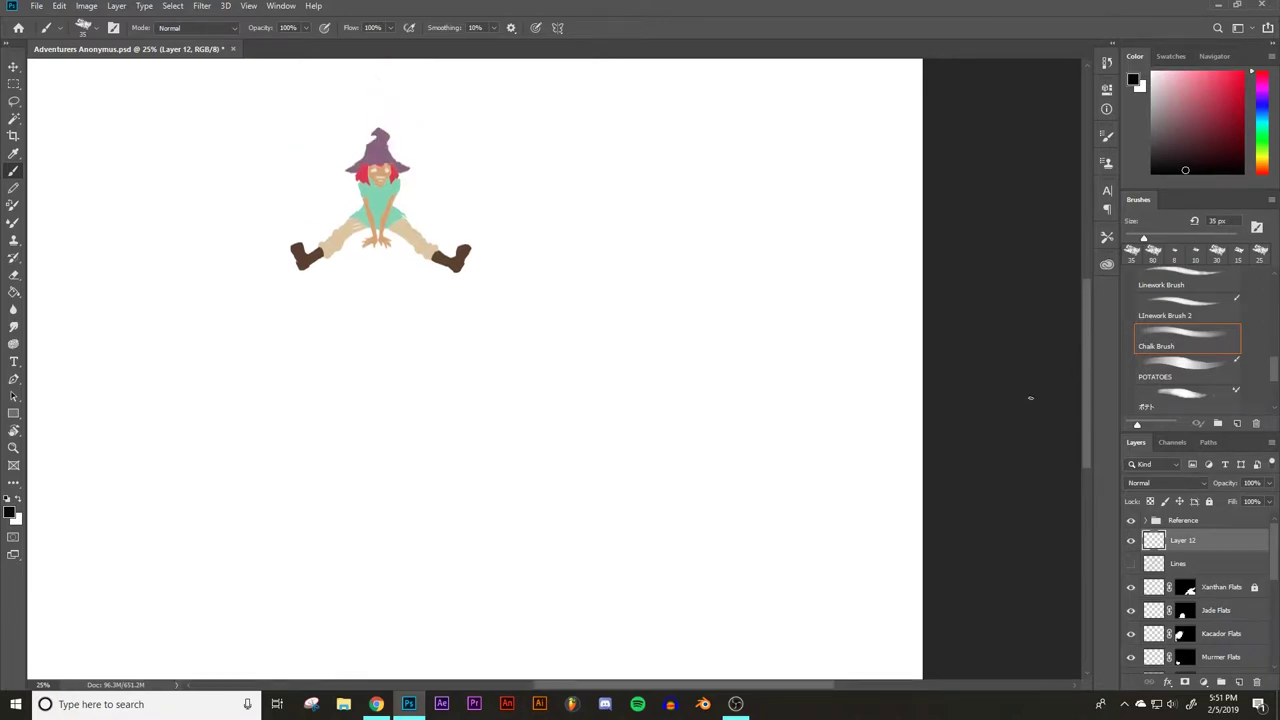
scroll(1165, 563, "down", 5)
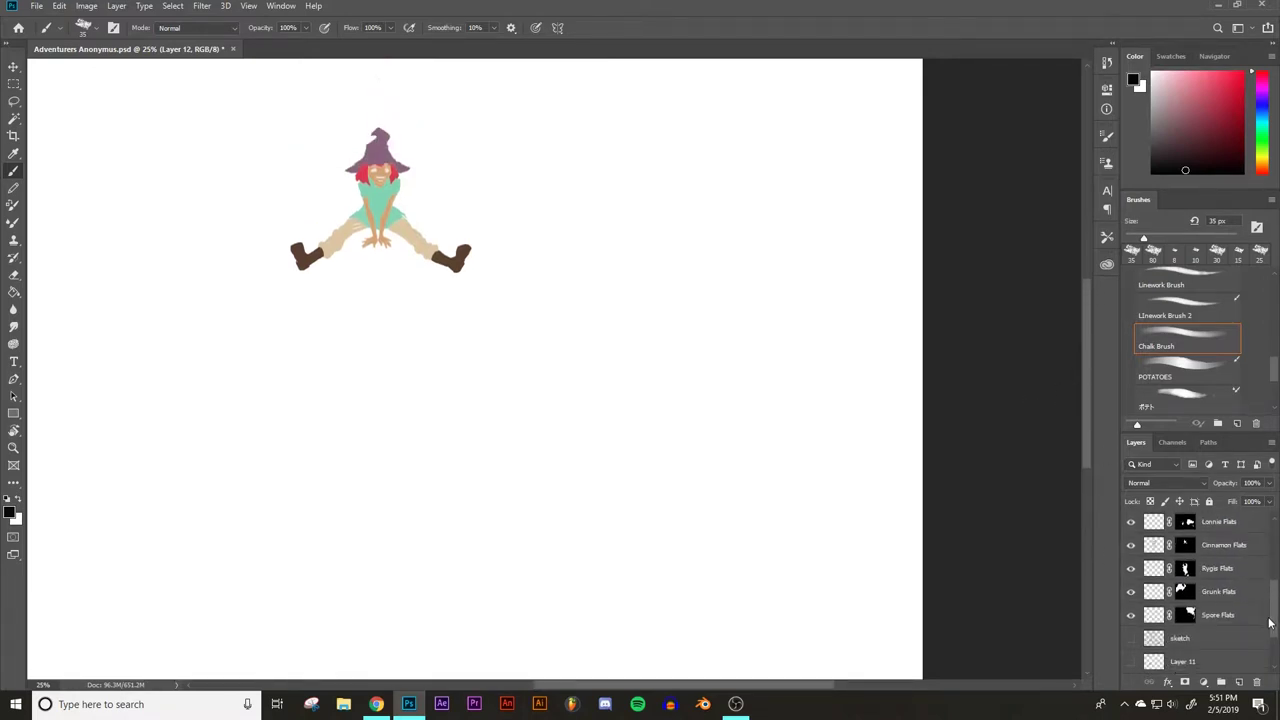
left_click(1150, 537)
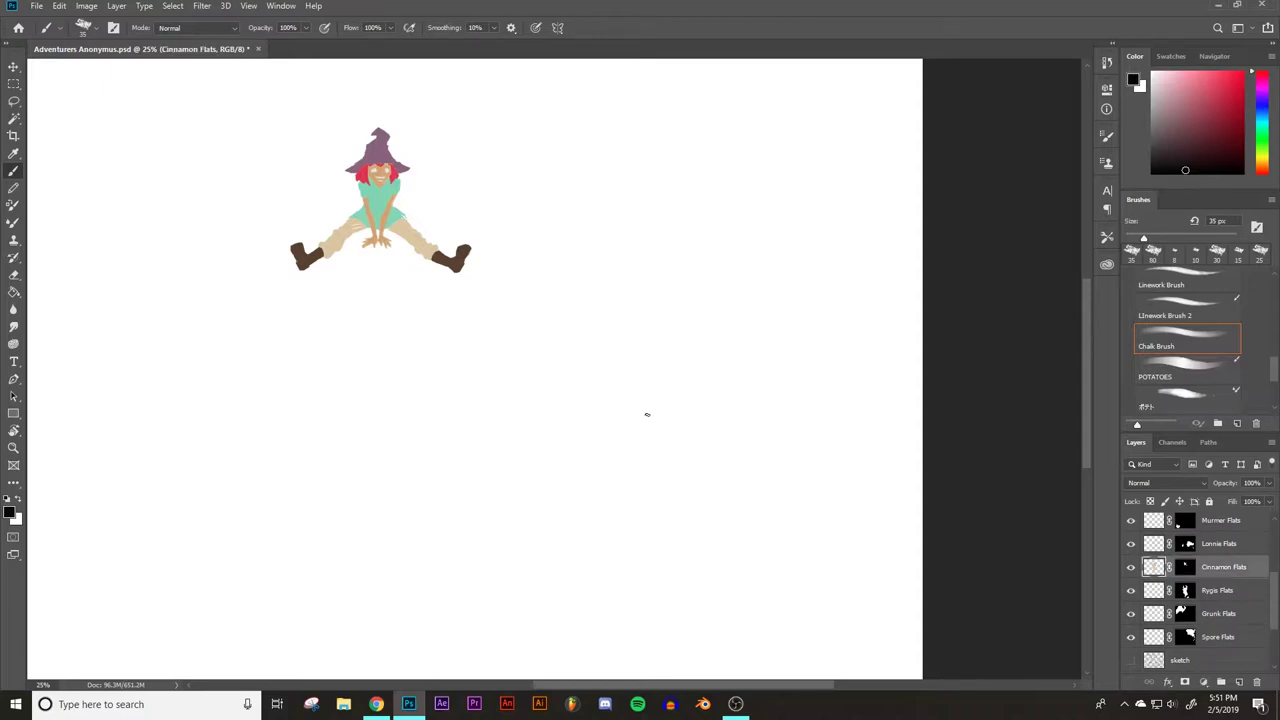
- Sample the trousers' beige and fill the white gaps at the top of the witch's leg on Cinnamon Flats
key("ctrl+plus")
left_click_drag(271, 211, 586, 400)
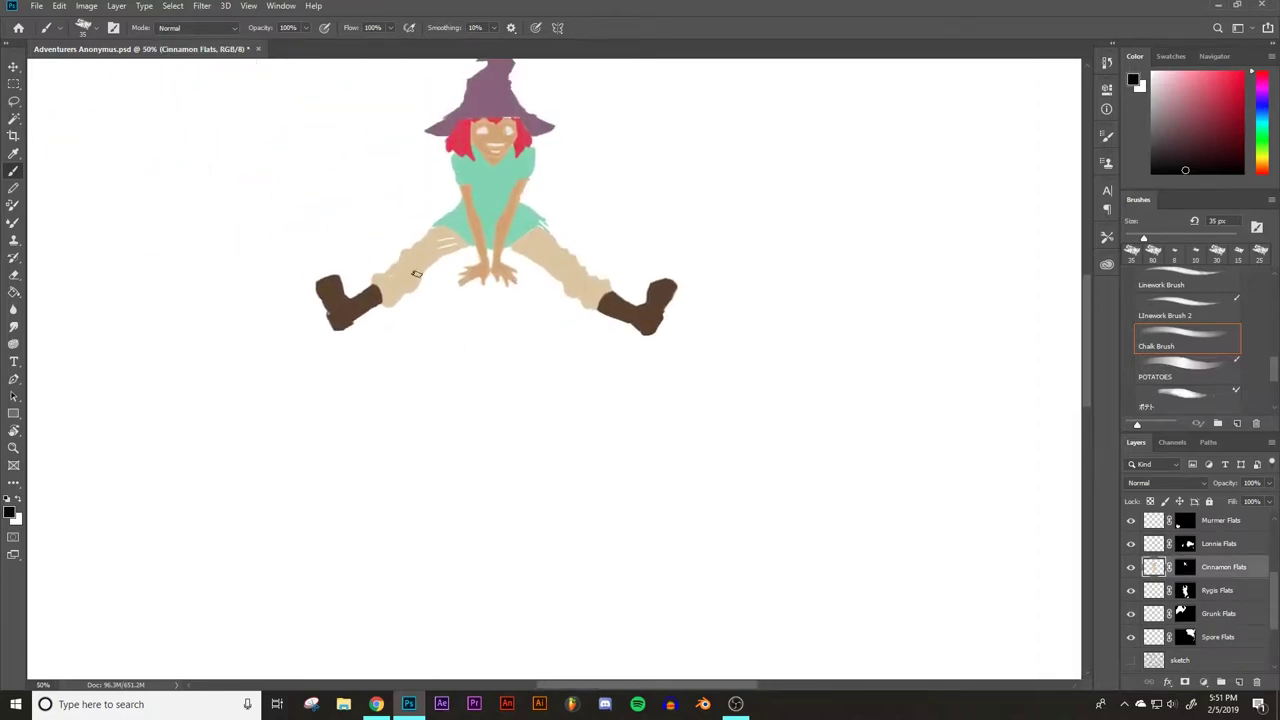
left_click(419, 256, "alt")
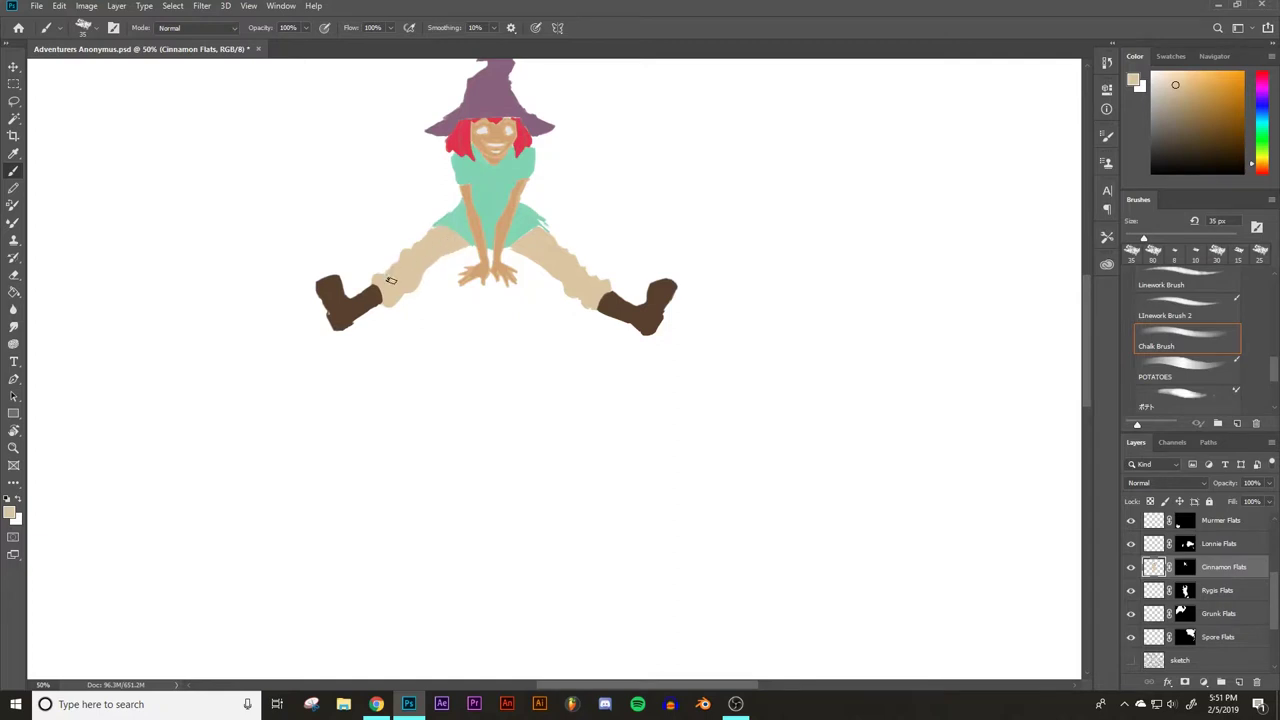
key("ctrl+plus")
scroll(637, 349, "left", 3)
scroll(637, 349, "up", 1)
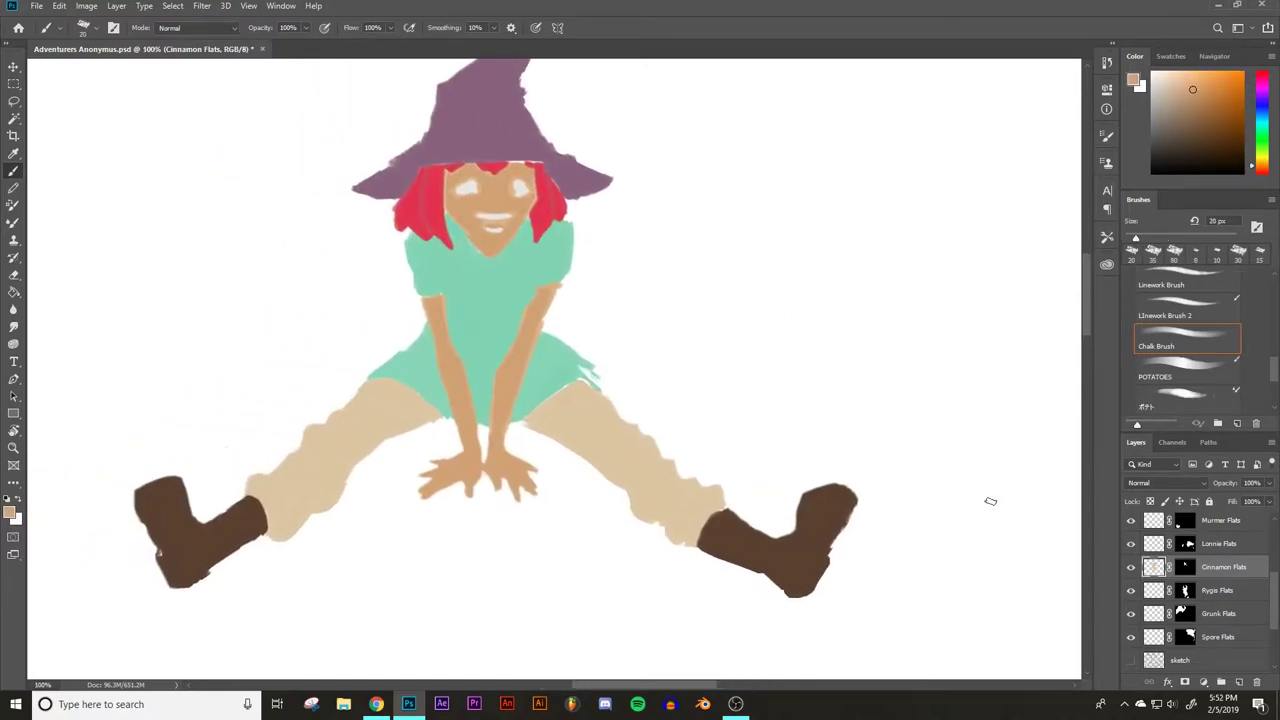
- Make the Lines layer visible so the line art shows over the witch's flat colours
left_click_drag(1274, 593, 1275, 545)
left_click(1131, 546)
mouse_move(607, 359)
left_mouse_down()
mouse_move(620, 343)
mouse_move(603, 357)
left_mouse_up()
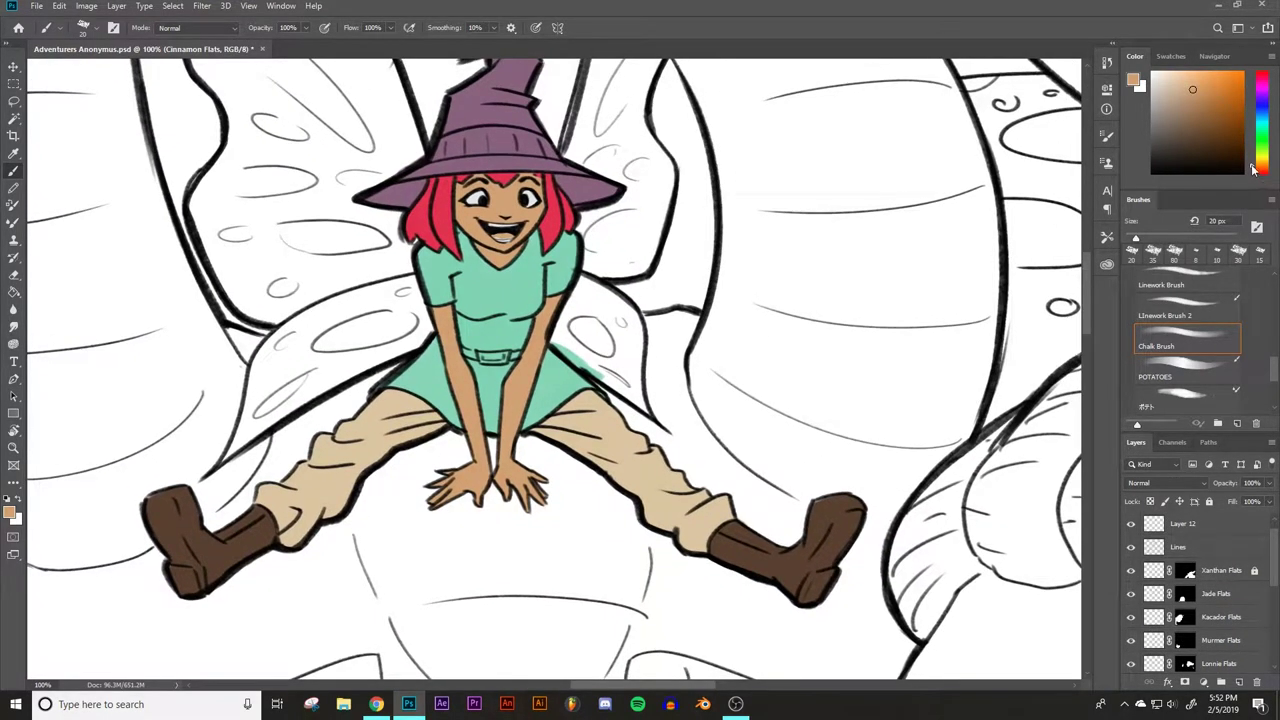
left_click_drag(635, 209, 688, 309)
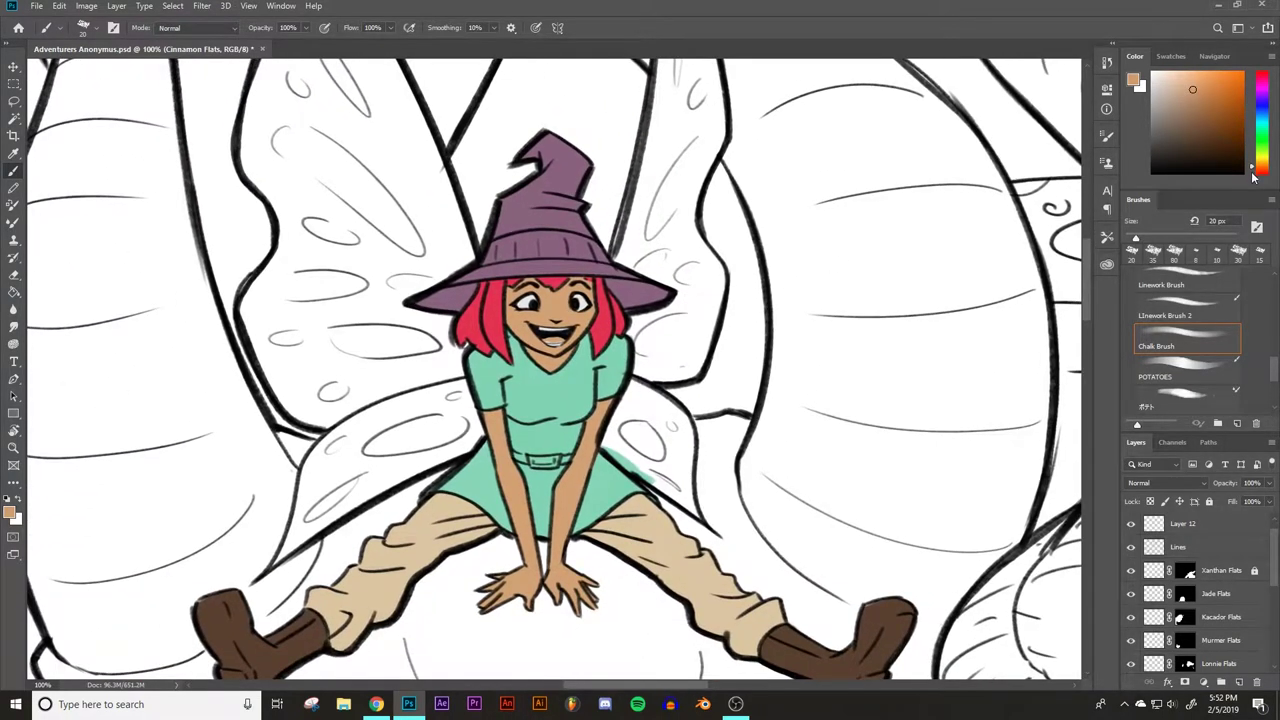
- Mix a muted reddish pink and paint the tongue inside the witch's mouth with an 8 px Chalk Brush
left_click_drag(1253, 170, 1260, 84)
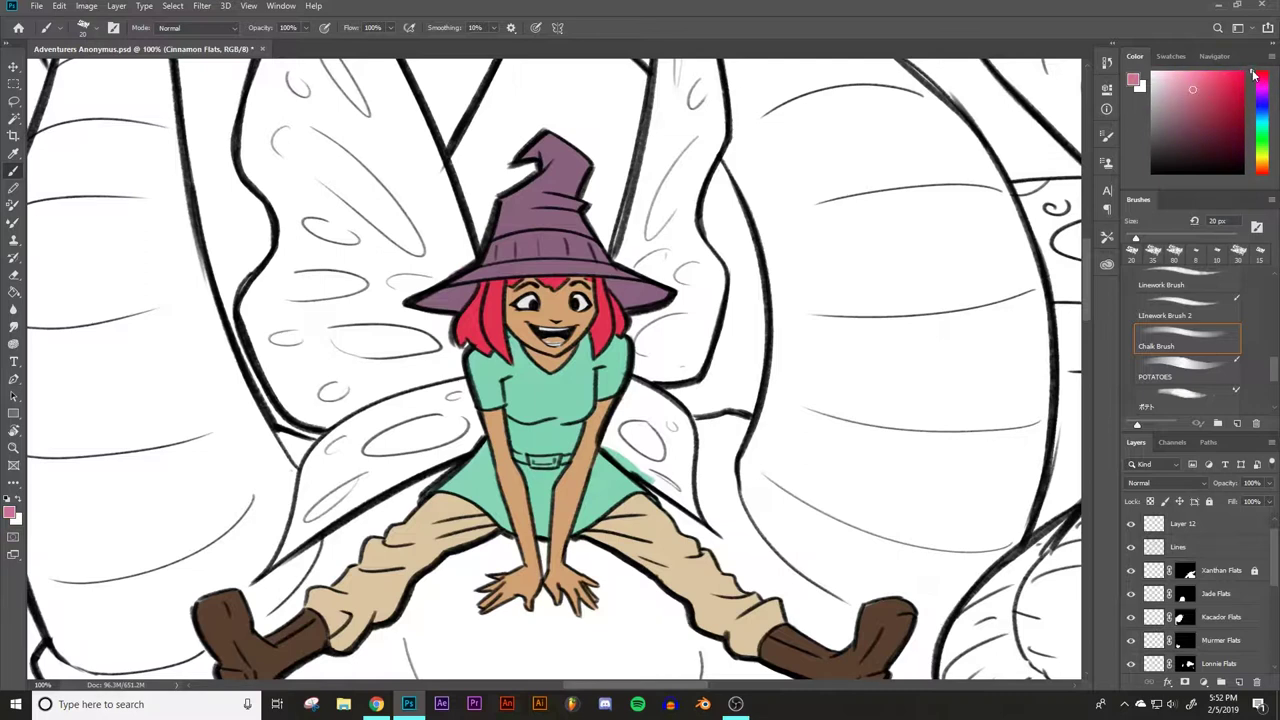
left_click_drag(1253, 73, 1253, 174)
left_click_drag(1188, 97, 1181, 114)
left_click_drag(1179, 113, 1180, 103)
left_click_drag(560, 334, 552, 338)
key("ctrl+plus")
key("ctrl+plus")
key("bracketleft")
key("bracketleft")
key("bracketleft")
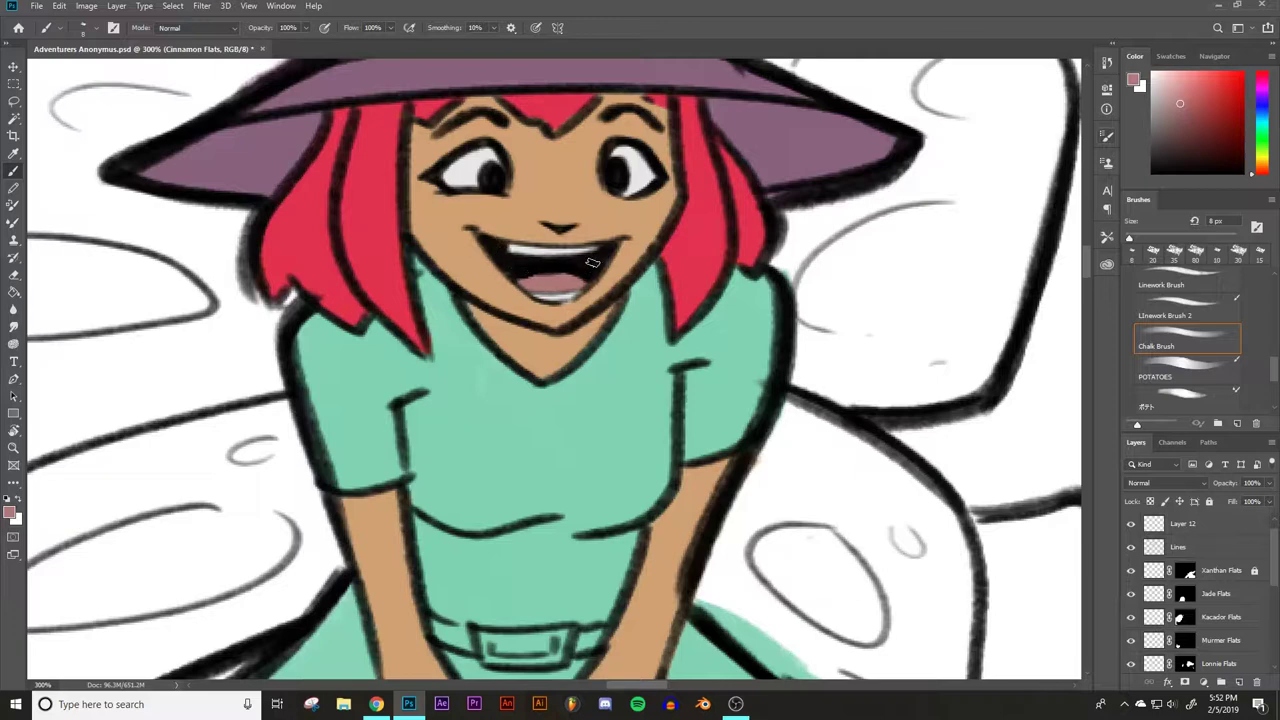
key("ctrl+minus")
key("ctrl+minus")
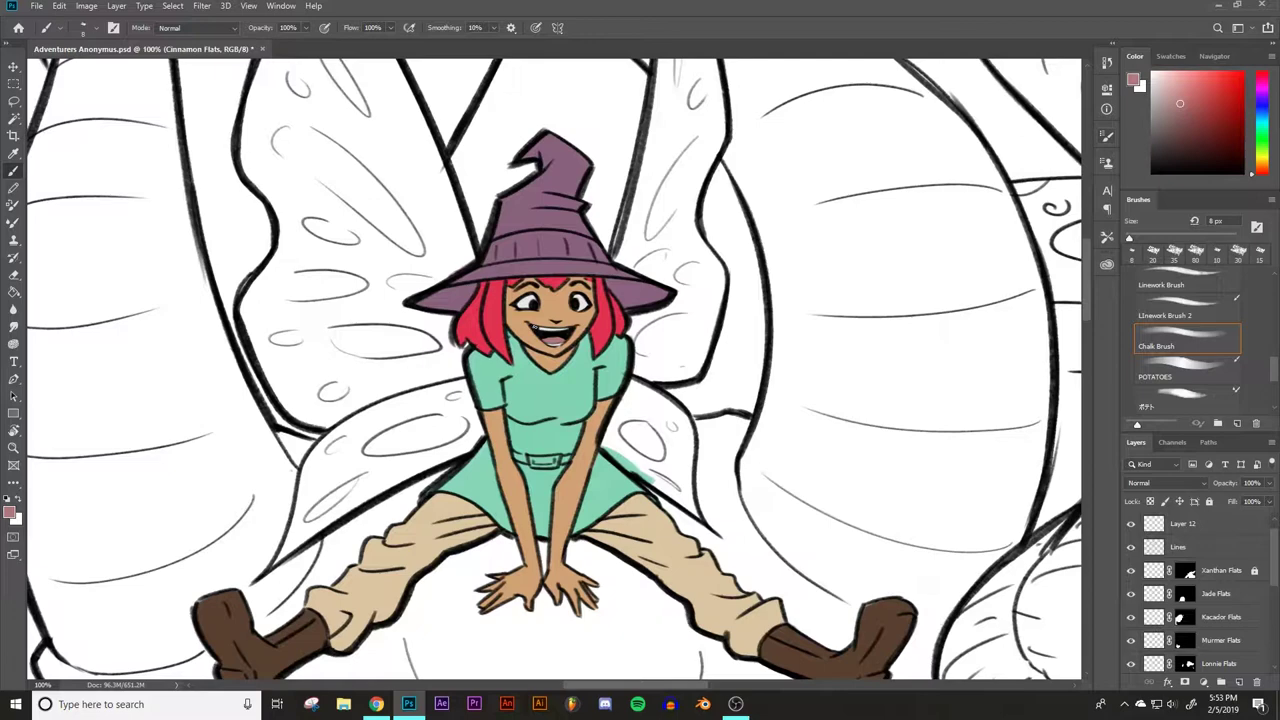
- Sample the boots' dark brown and paint the belt around the witch's waist with it
key("ctrl+plus")
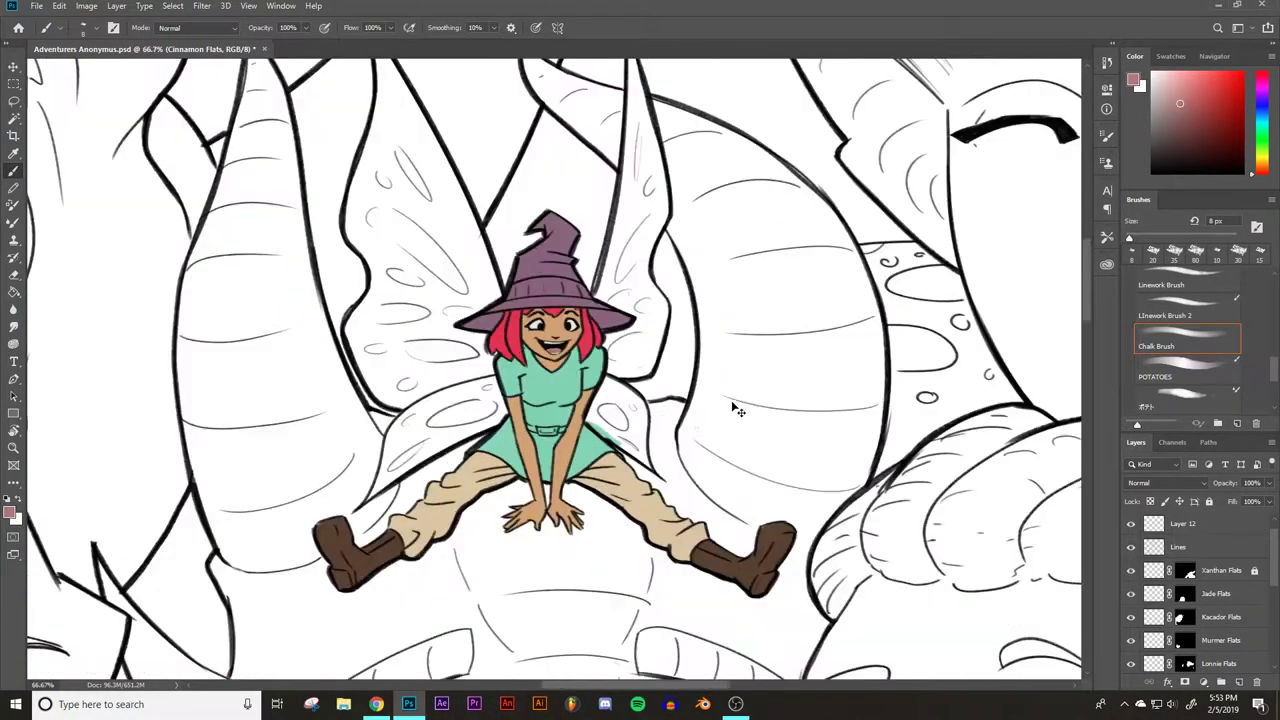
key("ctrl+minus")
key("ctrl+minus")
left_click(378, 566, "alt")
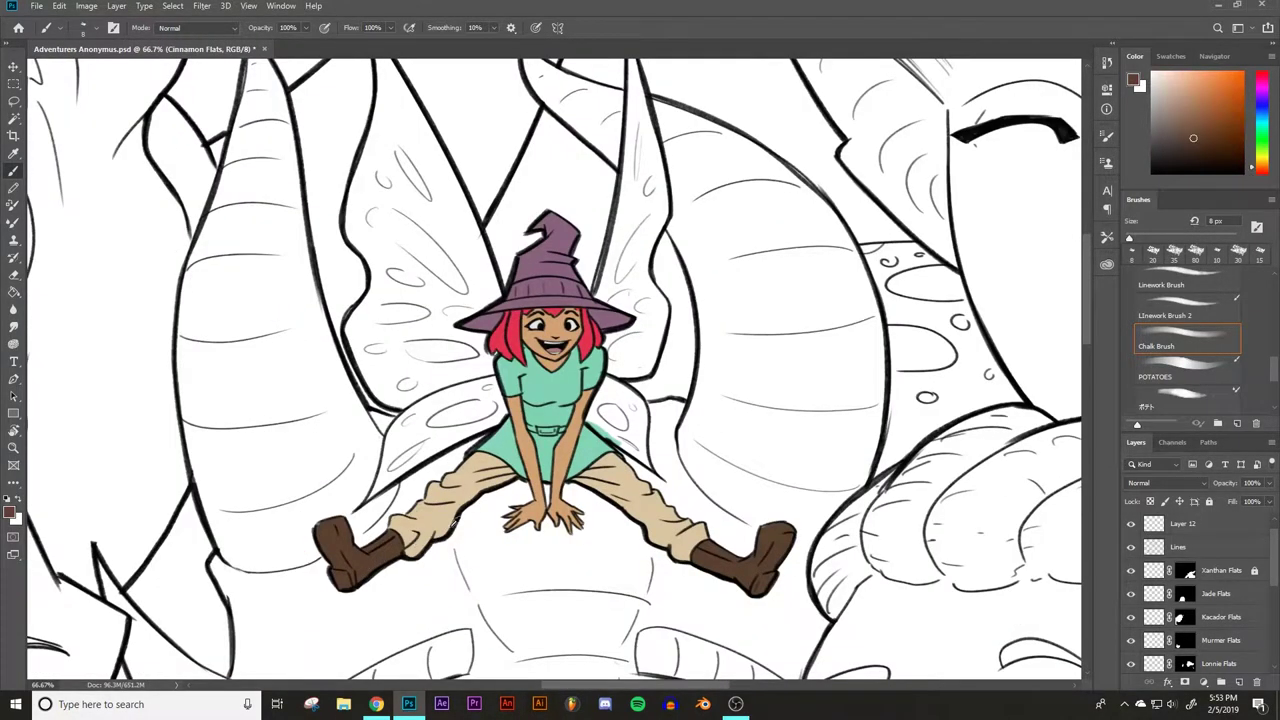
key("ctrl+plus")
key("ctrl+plus")
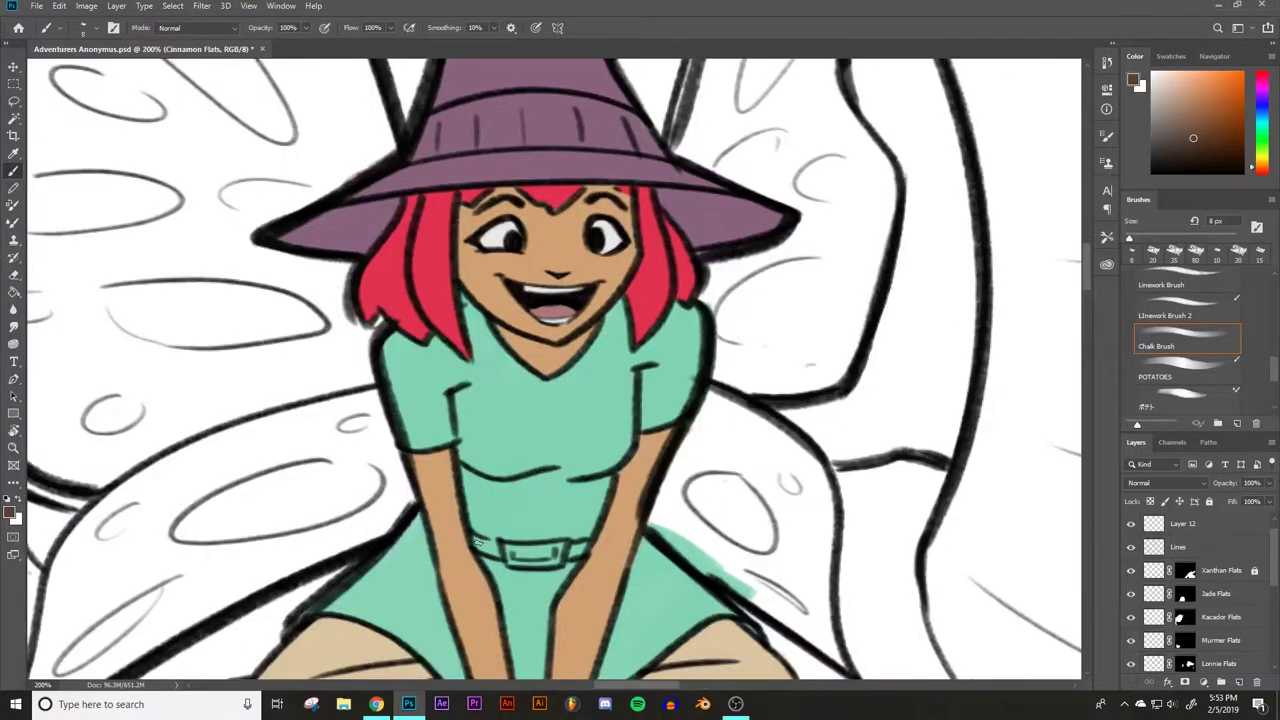
mouse_move(478, 540)
left_mouse_down()
mouse_move(518, 553)
mouse_move(486, 549)
mouse_move(533, 553)
mouse_move(521, 557)
mouse_move(586, 542)
left_mouse_up()
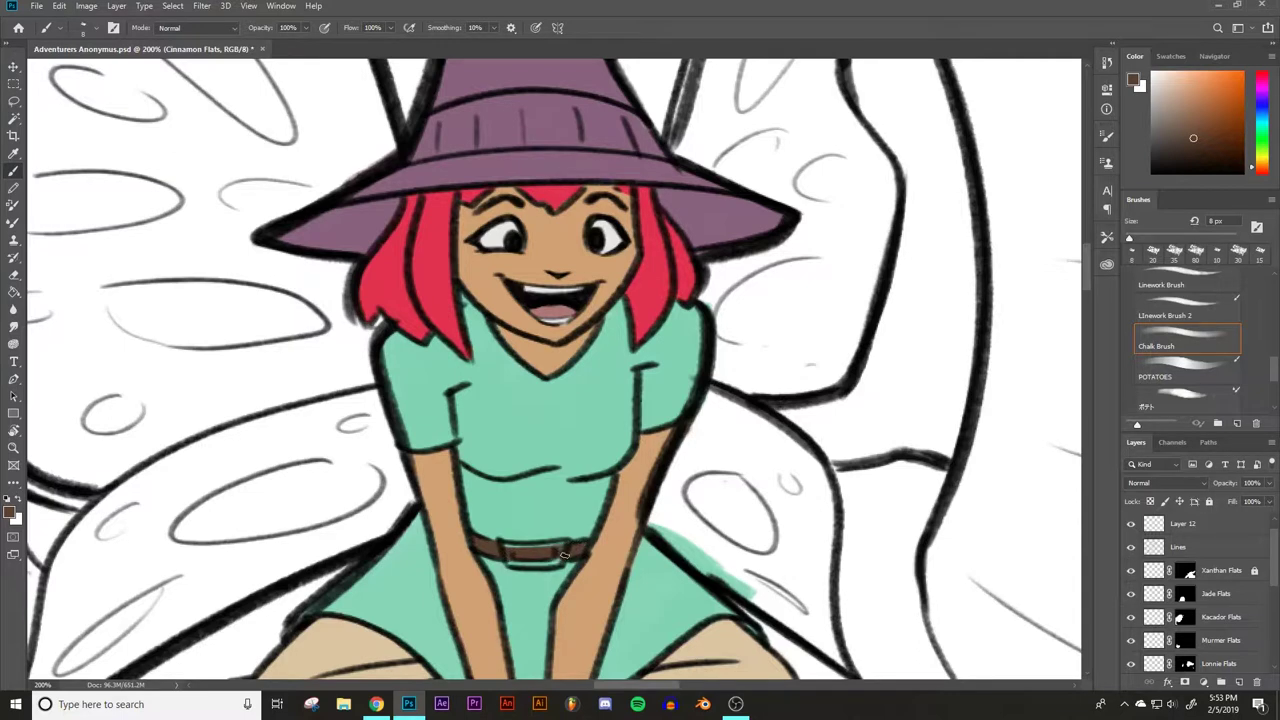
key("ctrl+minus")
key("ctrl+minus")
key("ctrl+equal")
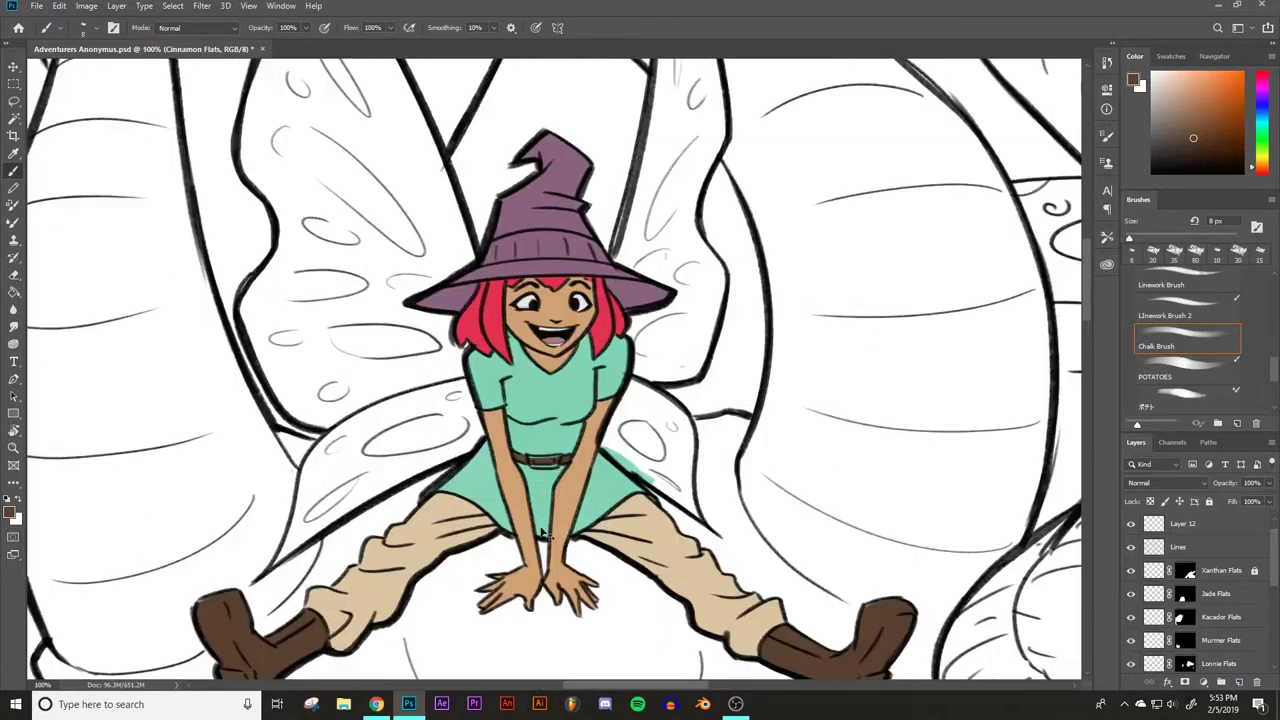
- Pick a light golden yellow and paint the frame of the belt buckle
left_click(1256, 163)
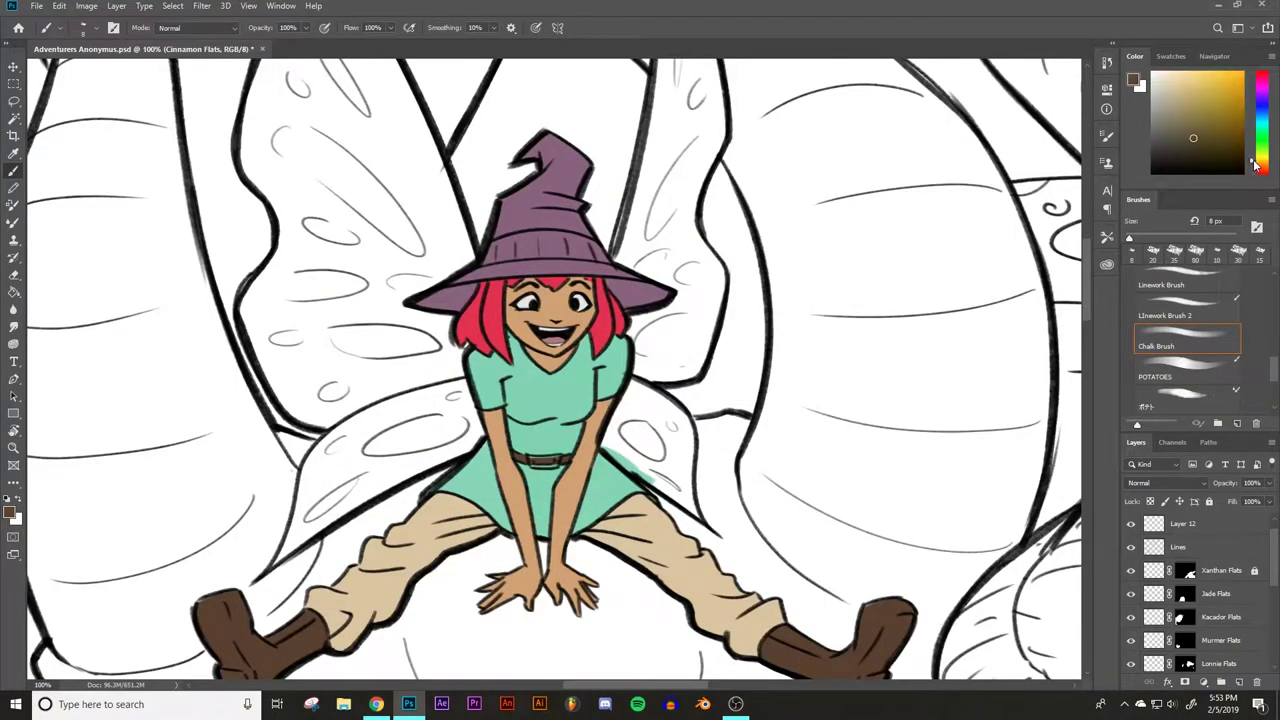
left_click(1187, 84)
left_click(1181, 89)
key("ctrl+equal")
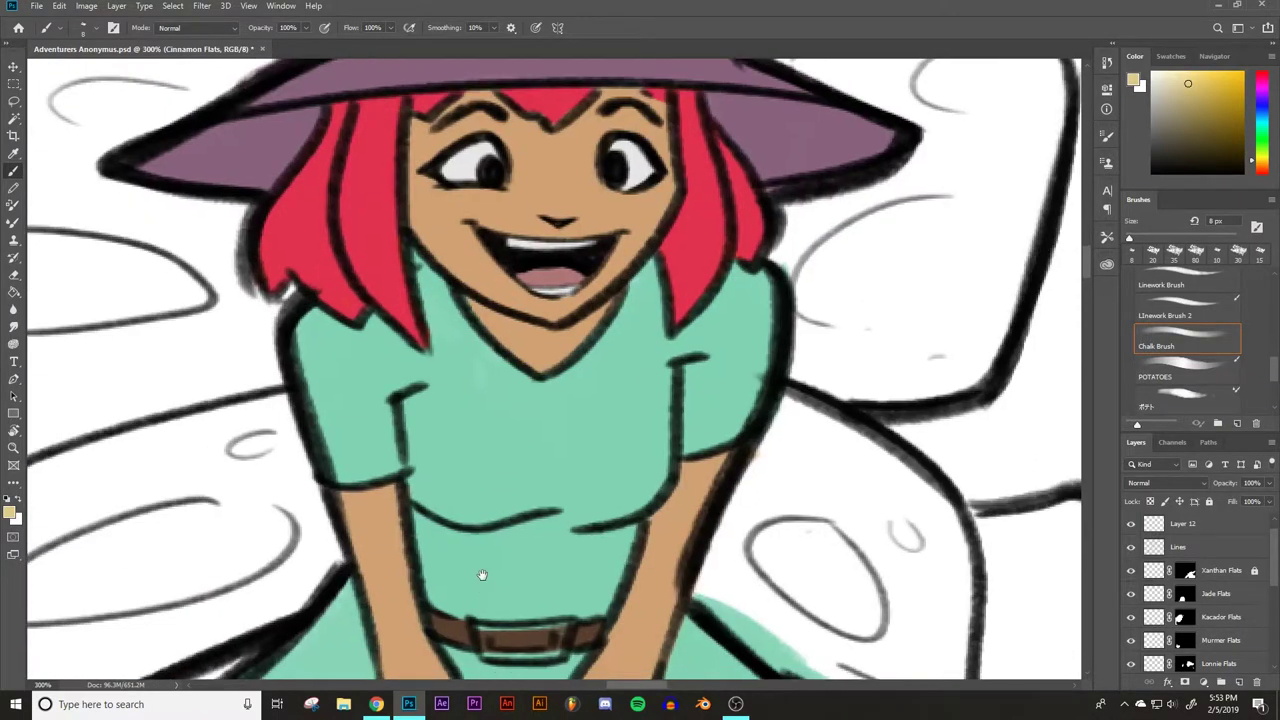
key("ctrl+equal")
mouse_move(446, 513)
left_mouse_down()
mouse_move(522, 534)
mouse_move(507, 541)
mouse_move(524, 507)
mouse_move(520, 534)
mouse_move(447, 516)
mouse_move(524, 508)
left_mouse_up()
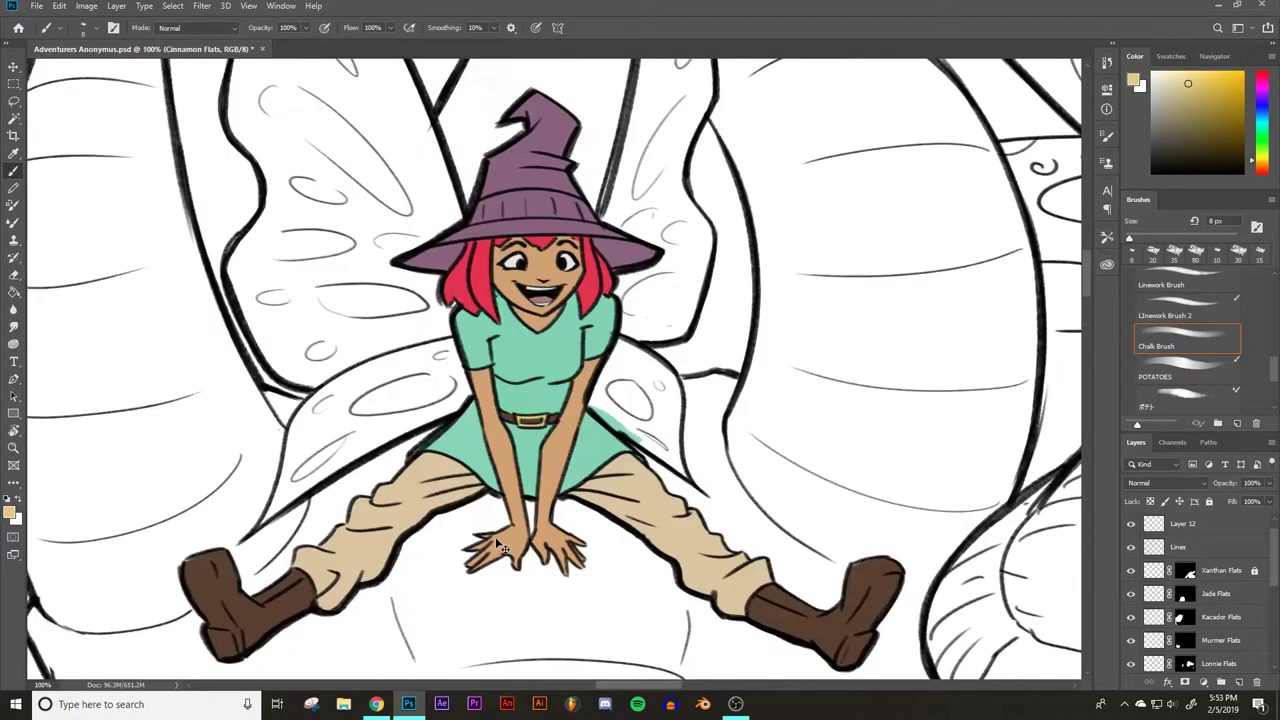
key("ctrl+1")
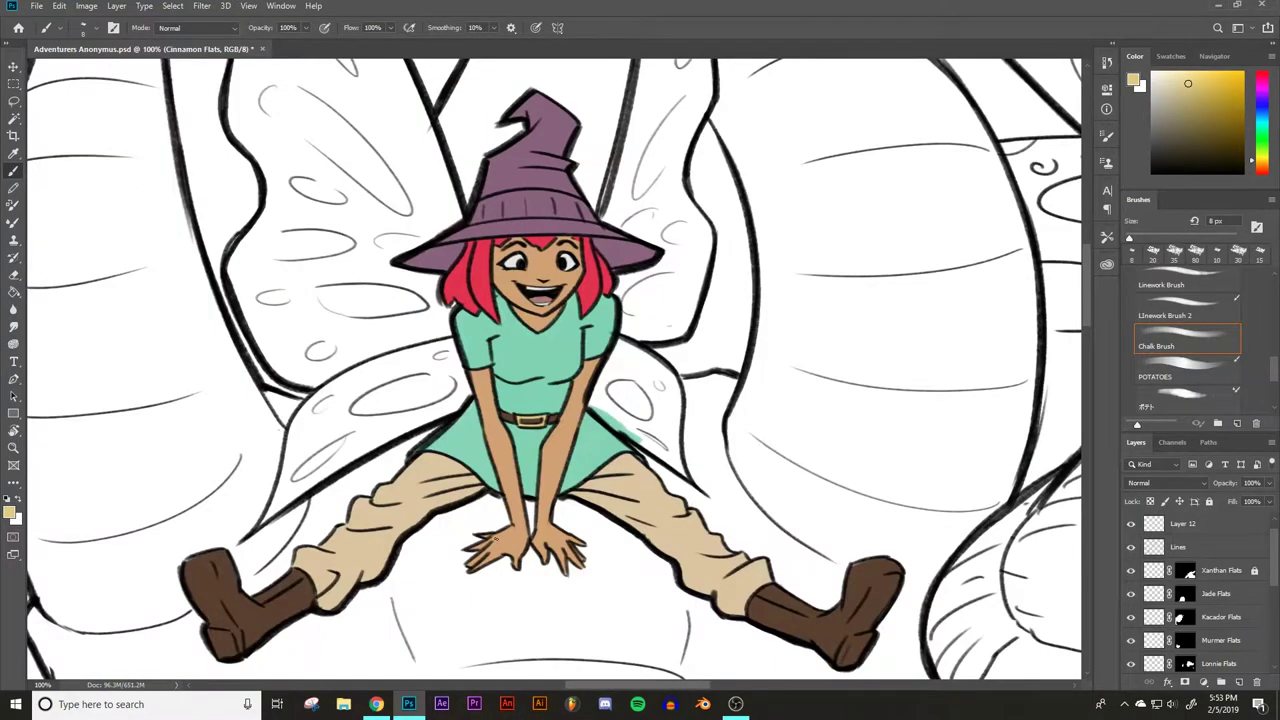
key("ctrl+minus")
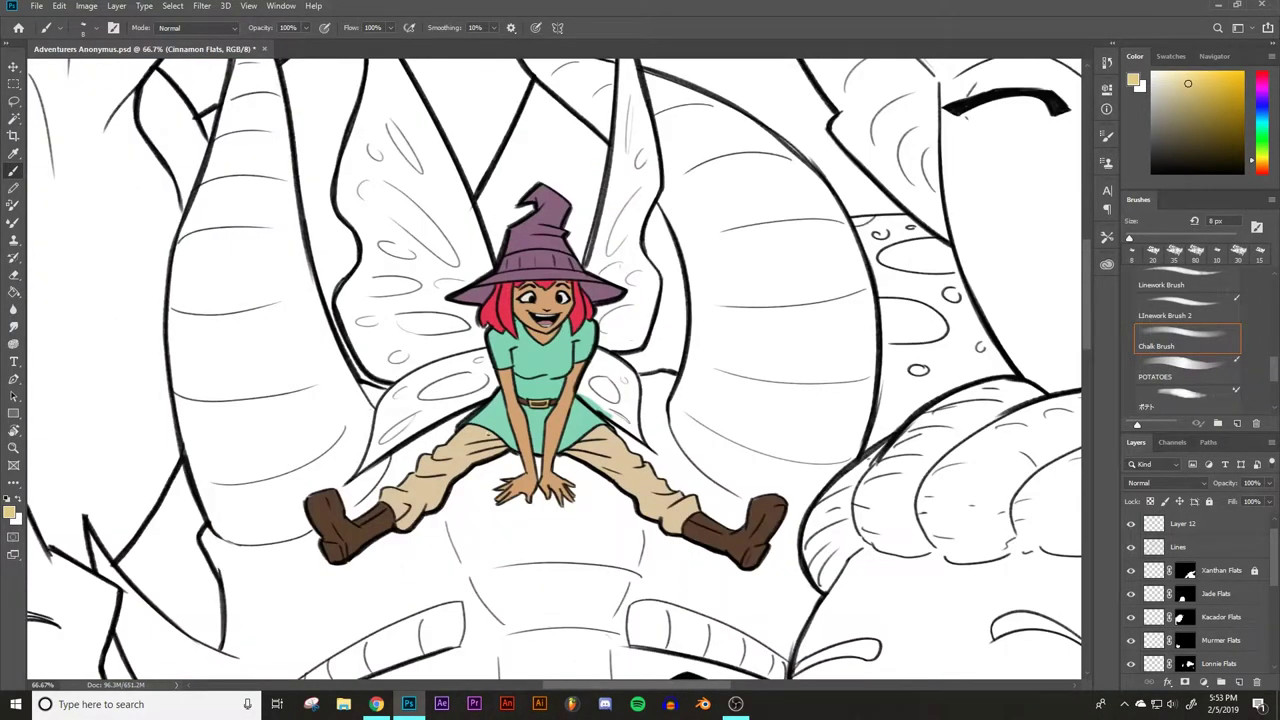
key("ctrl+plus")
left_click_drag(639, 308, 637, 362)
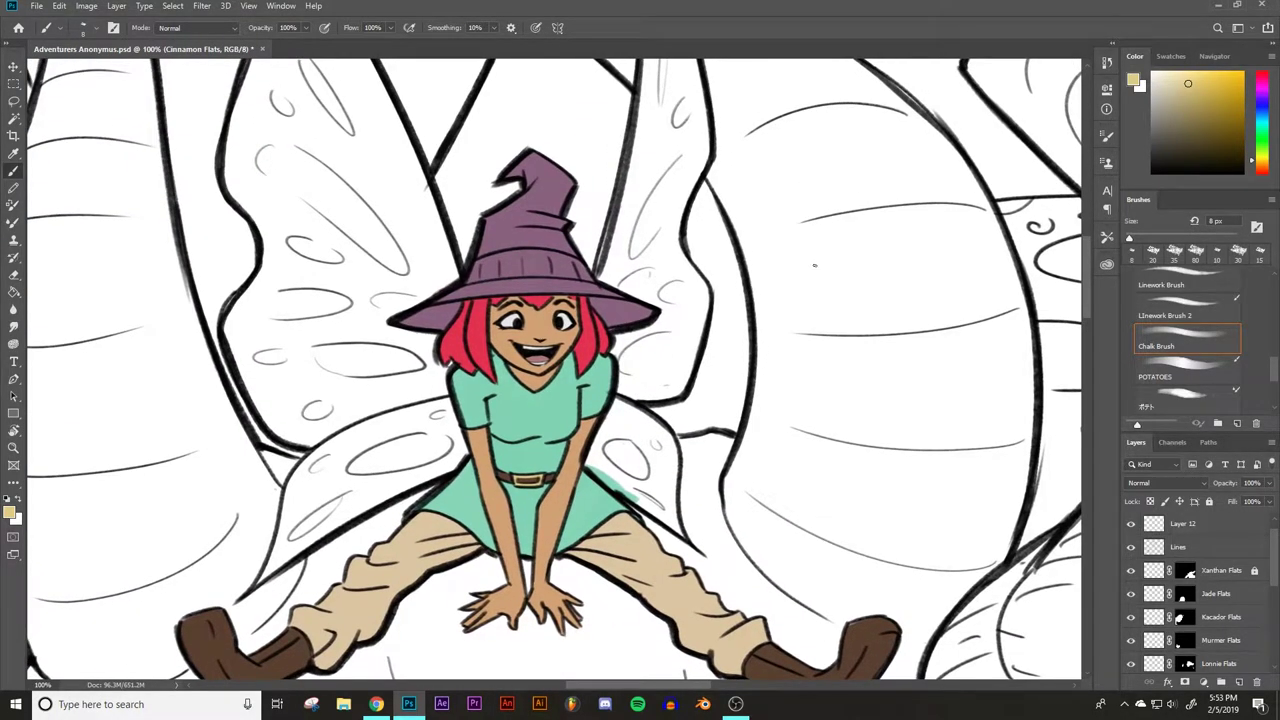
left_click(1258, 122)
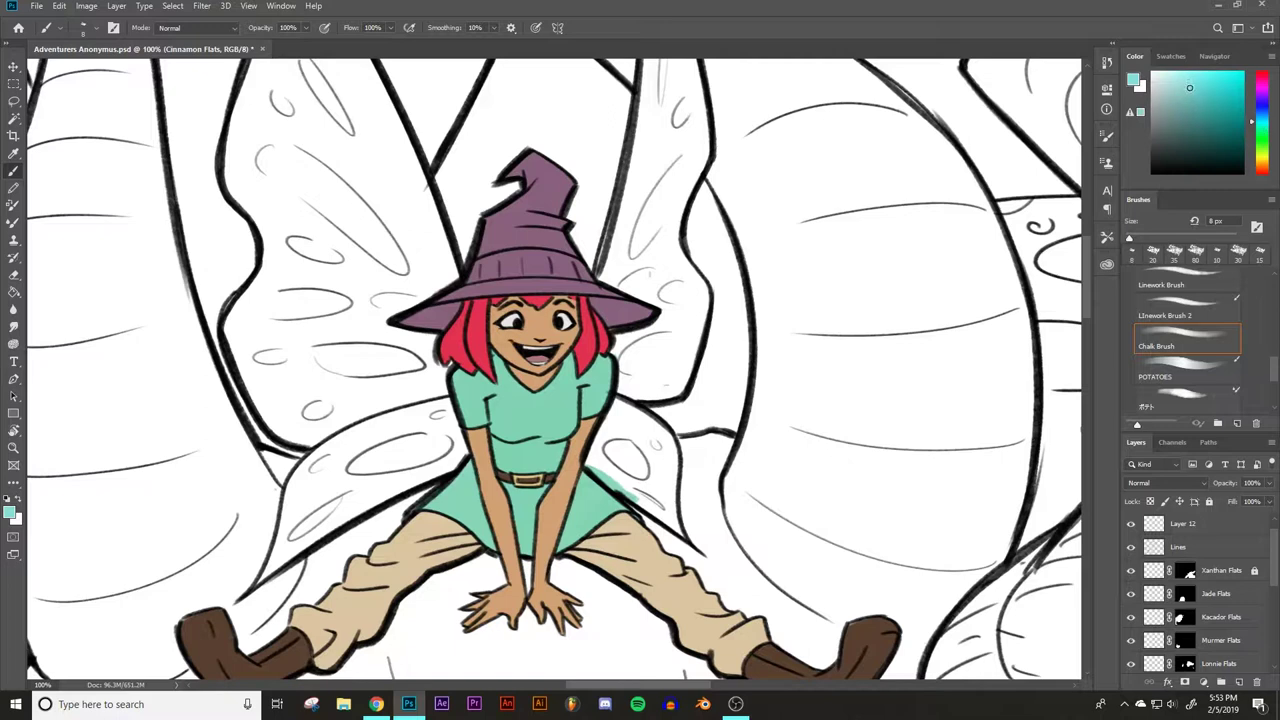
left_click_drag(1188, 88, 1194, 91)
key("ctrl+minus")
key("ctrl+minus")
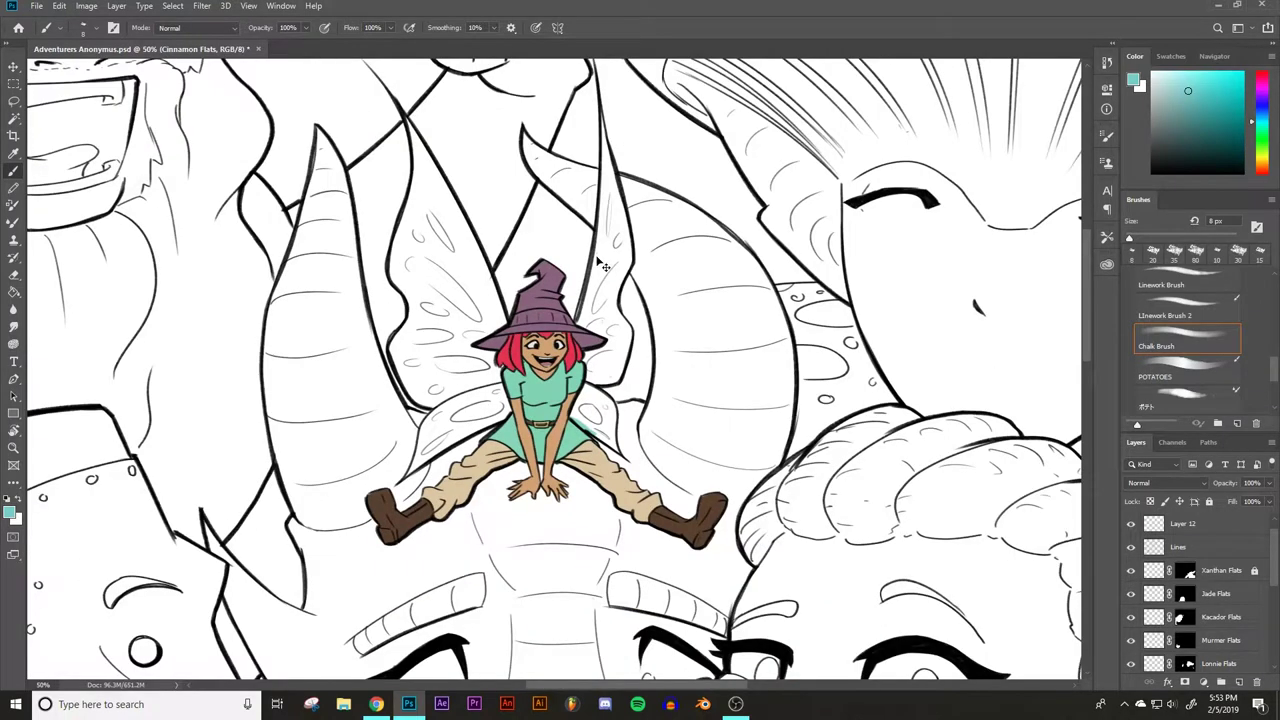
key("ctrl+plus")
key("ctrl+plus")
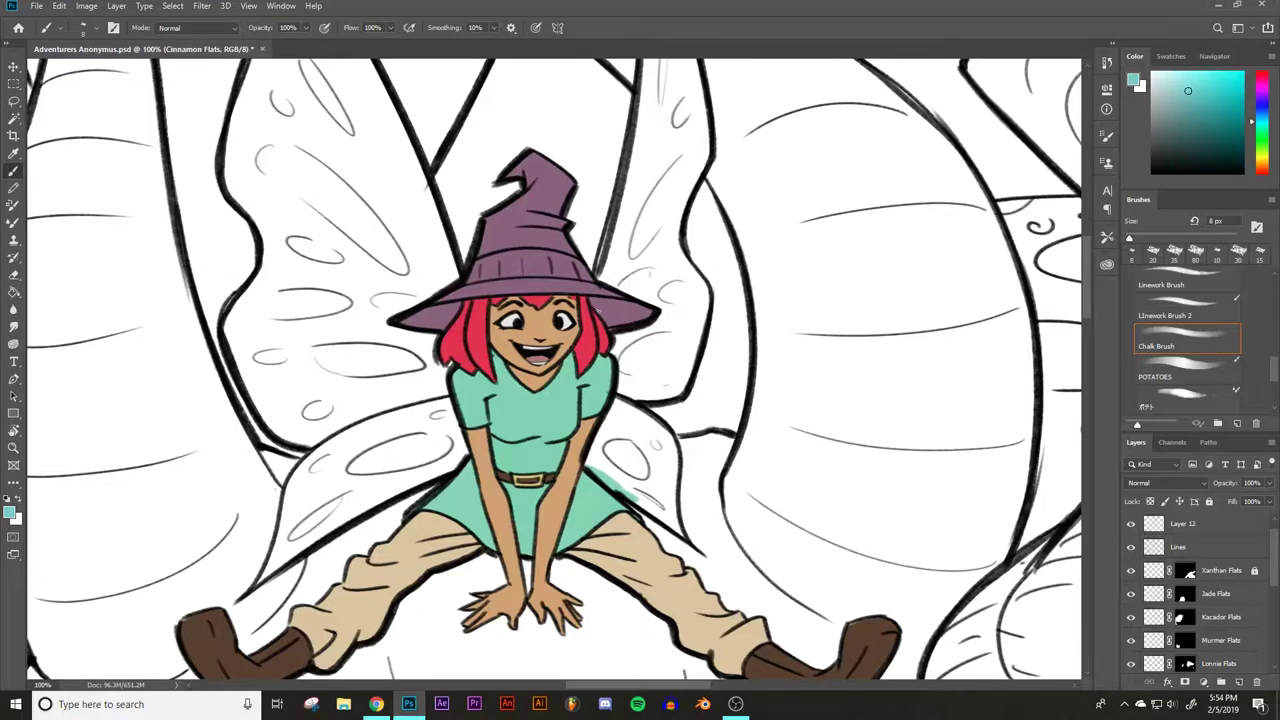
key("ctrl+minus")
key("ctrl+minus")
key("ctrl+plus")
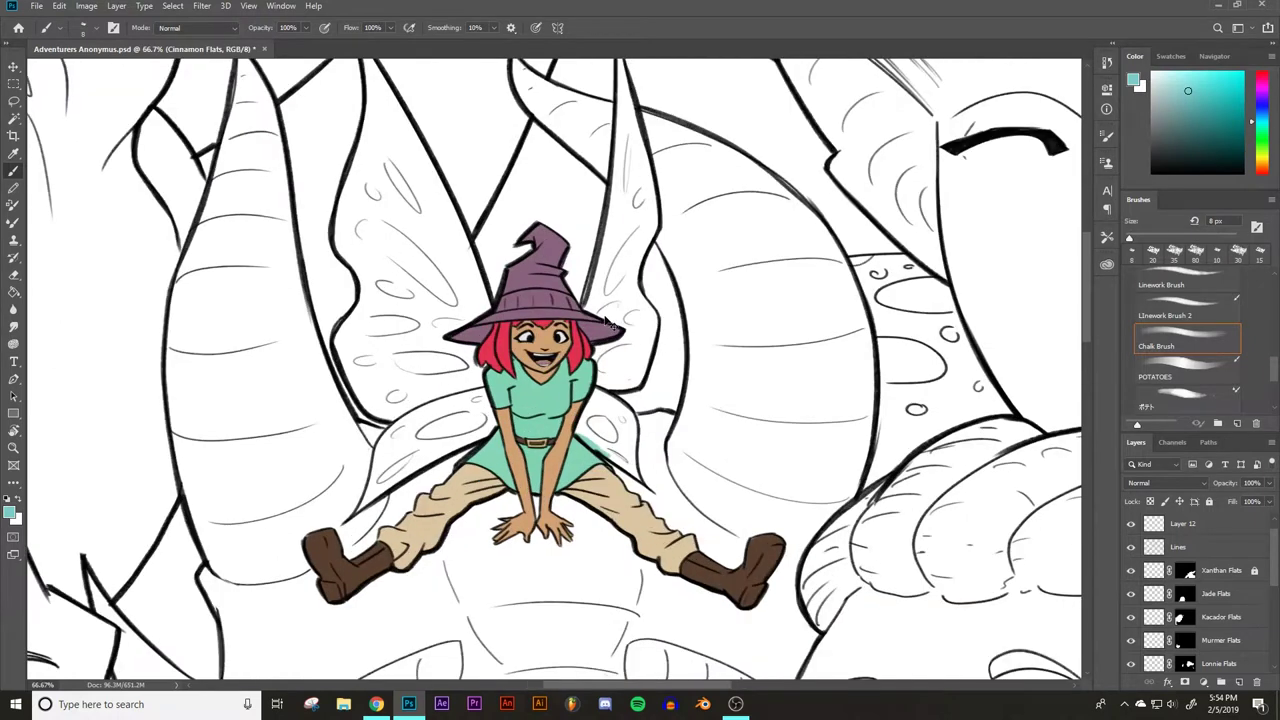
key("ctrl+plus")
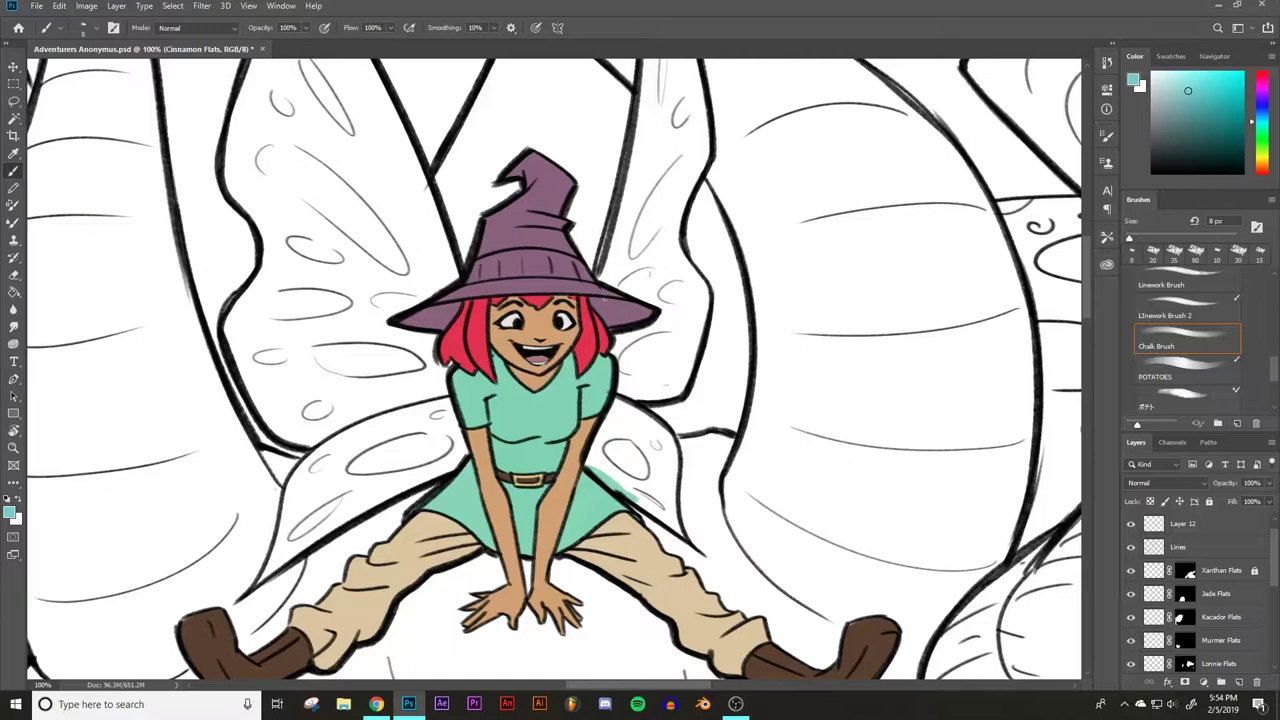
- Sample the shirt's teal, shift it to a slightly muted green and repaint the torso with a 30 px brush
left_click(560, 412, "alt")
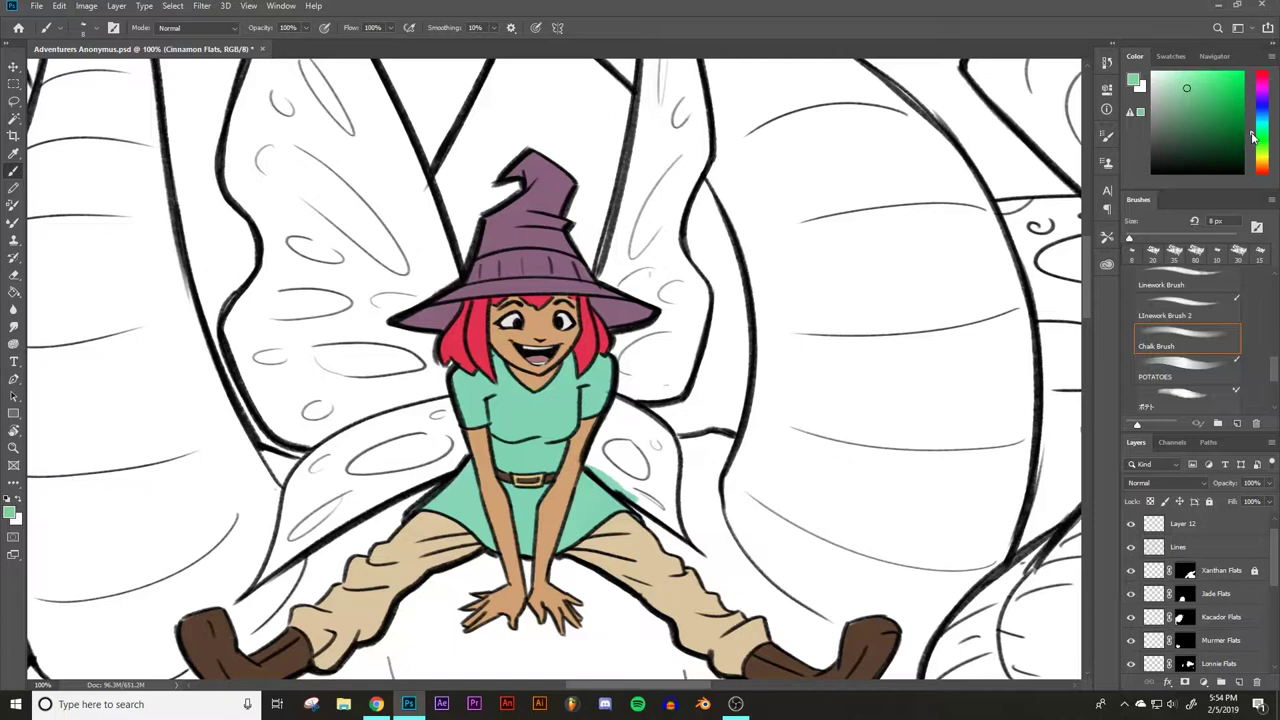
left_click_drag(1181, 84, 1185, 94)
key("bracketright")
key("bracketright")
key("bracketright")
key("bracketright")
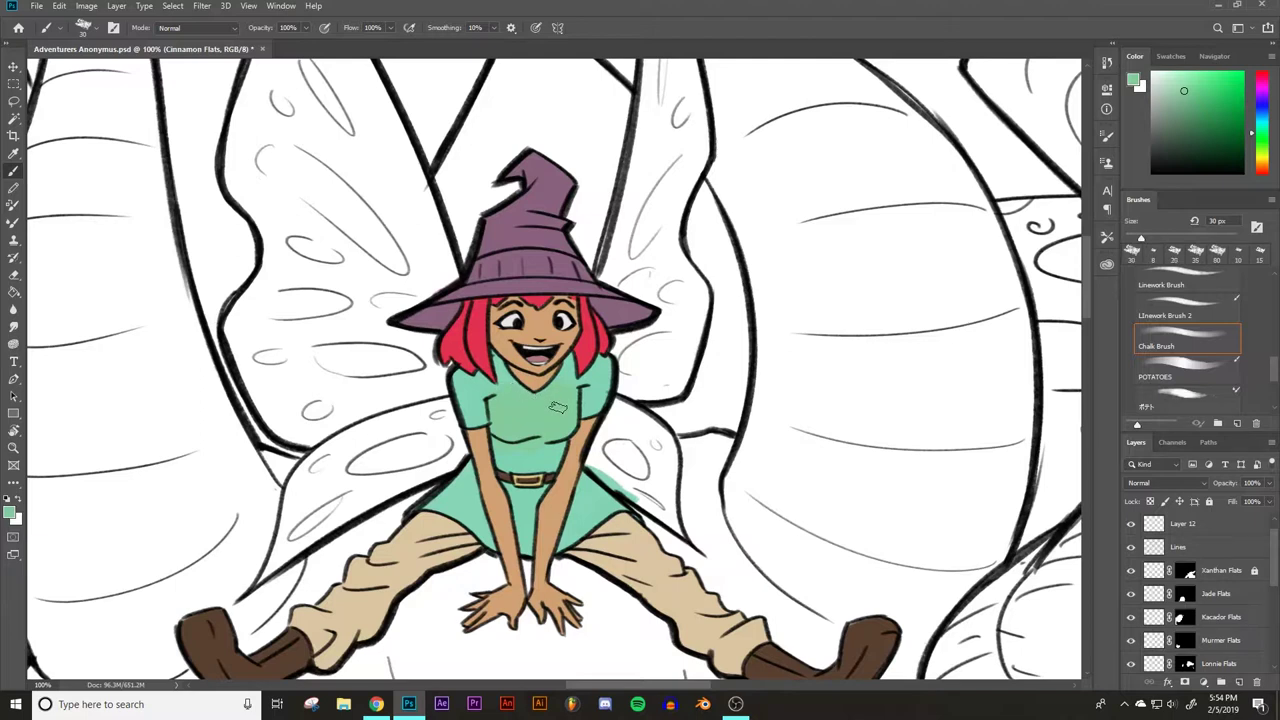
- Recolour the neckline edges and both sleeves of the shirt with the muted green, varying the brush between 10 and 25 px
key("bracketleft")
key("bracketleft")
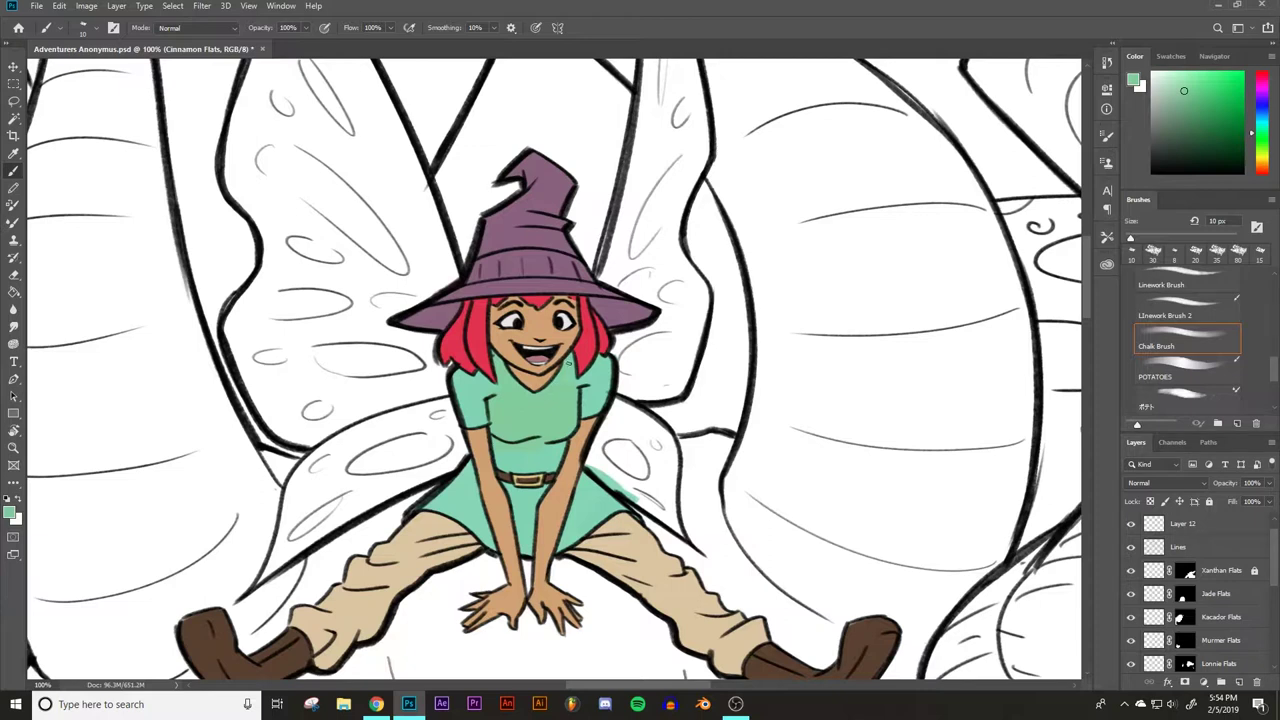
key("bracketright")
key("bracketright")
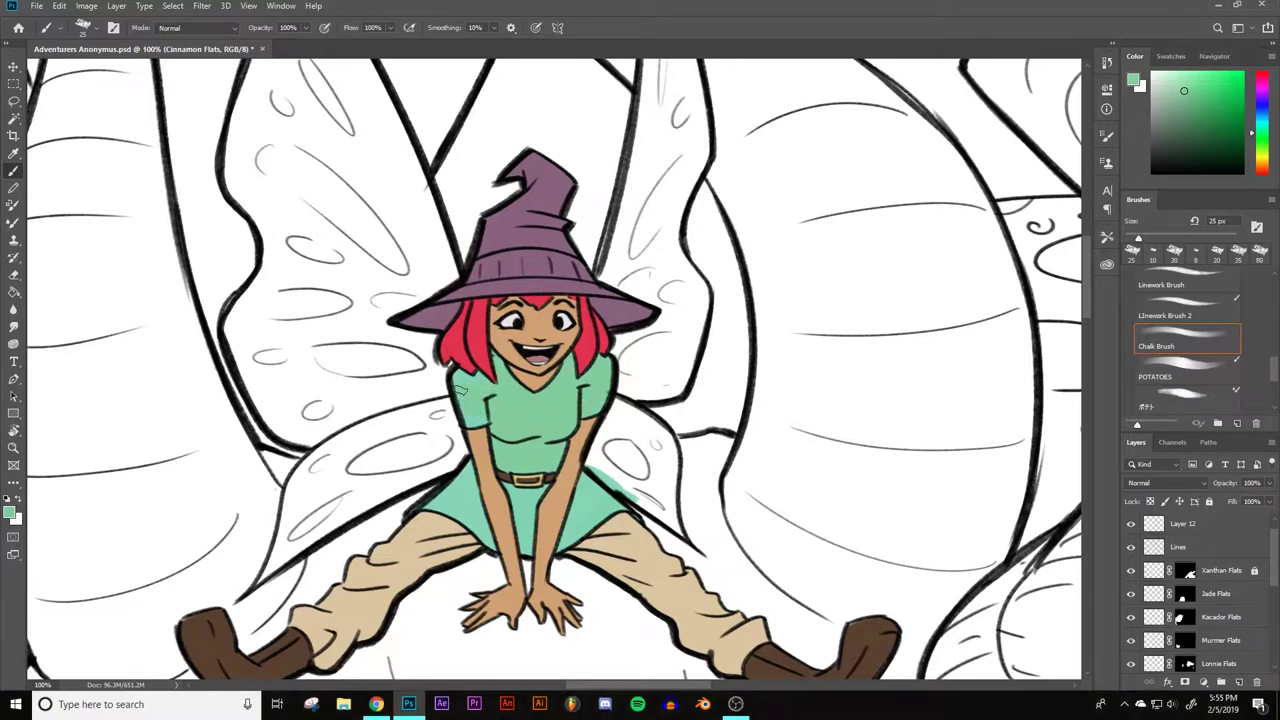
key("bracketleft")
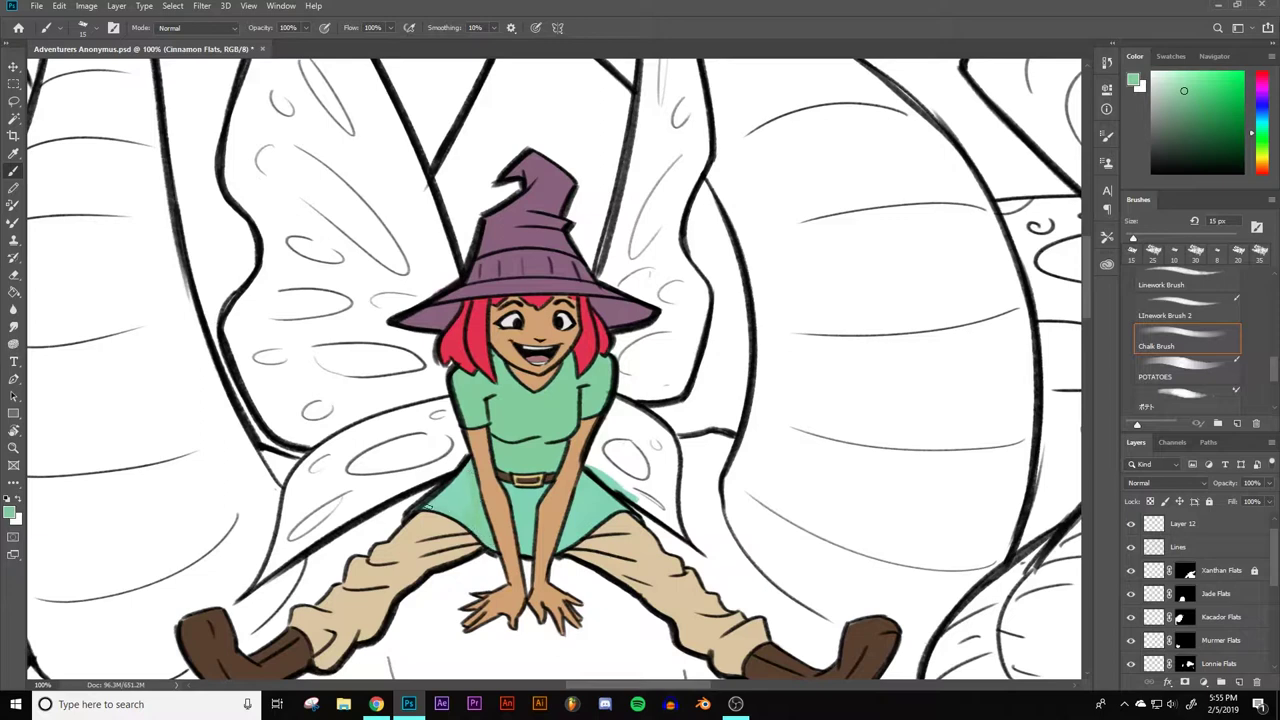
- Repaint the shirt's skirt below the belt with the same muted green, using brush sizes from 15 to 30 px
key("bracketright")
key("bracketleft")
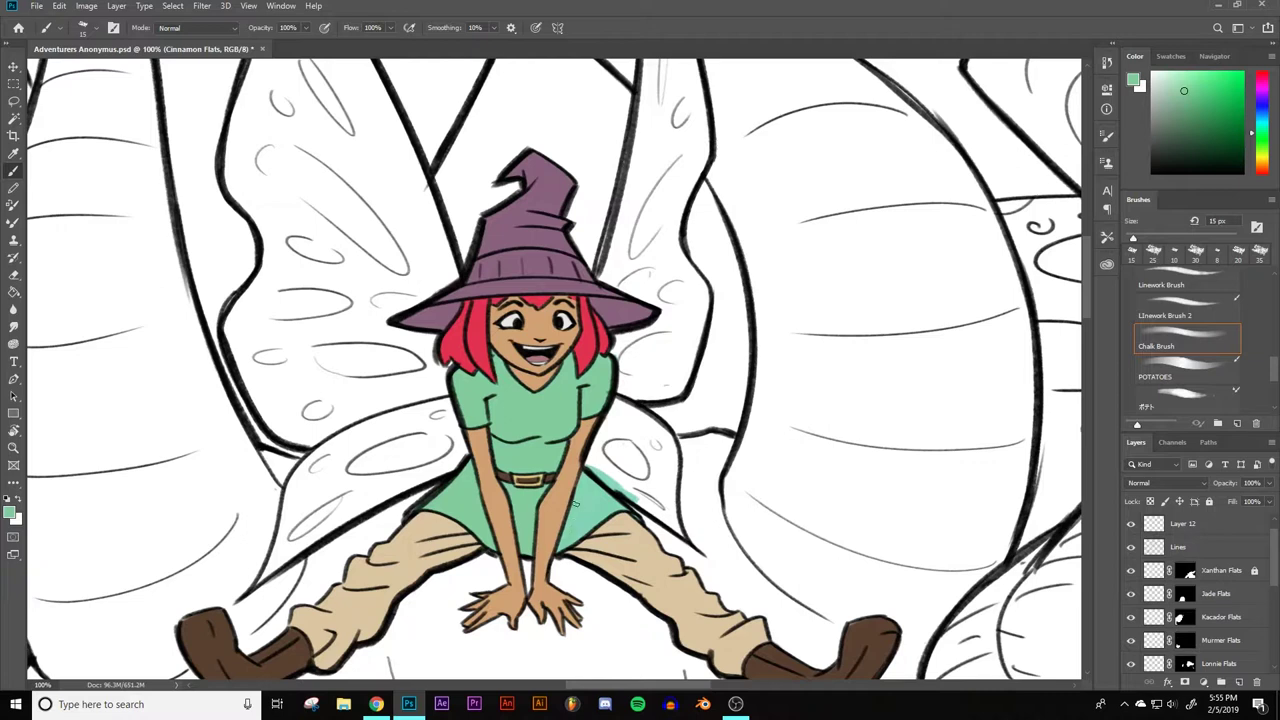
key("bracketright")
key("bracketright")
key("bracketright")
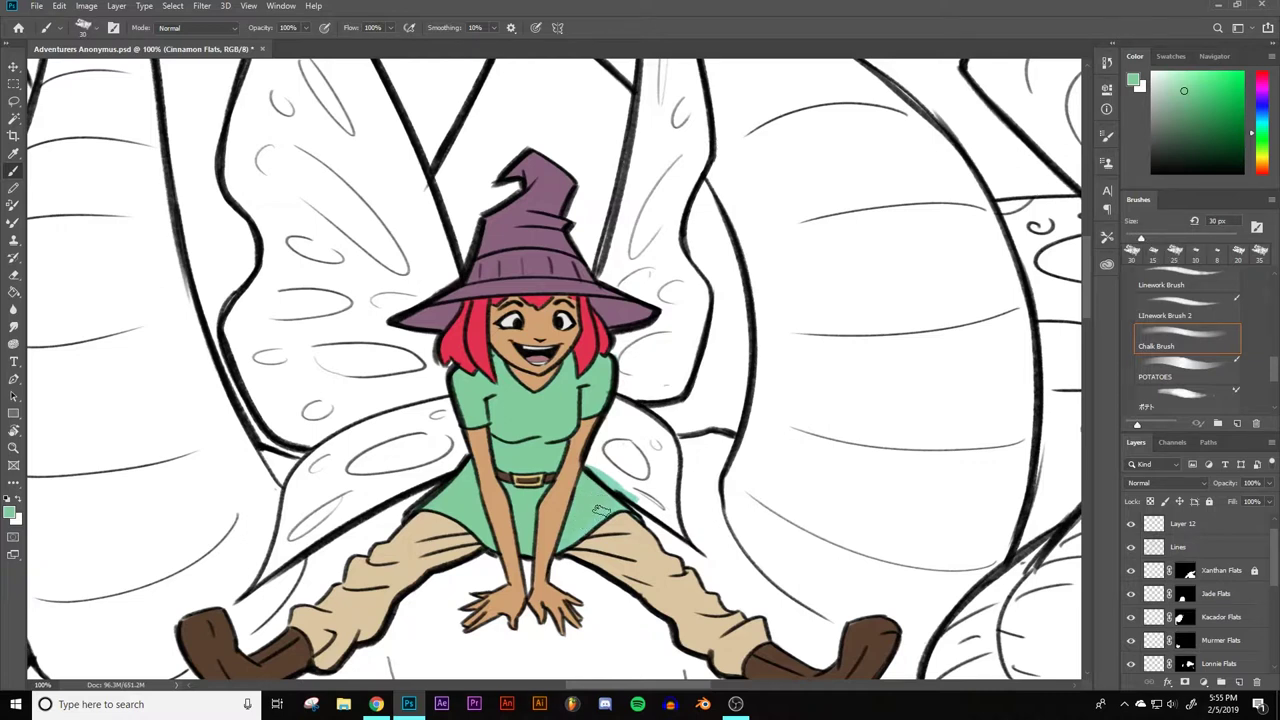
key("bracketleft")
key("bracketleft")
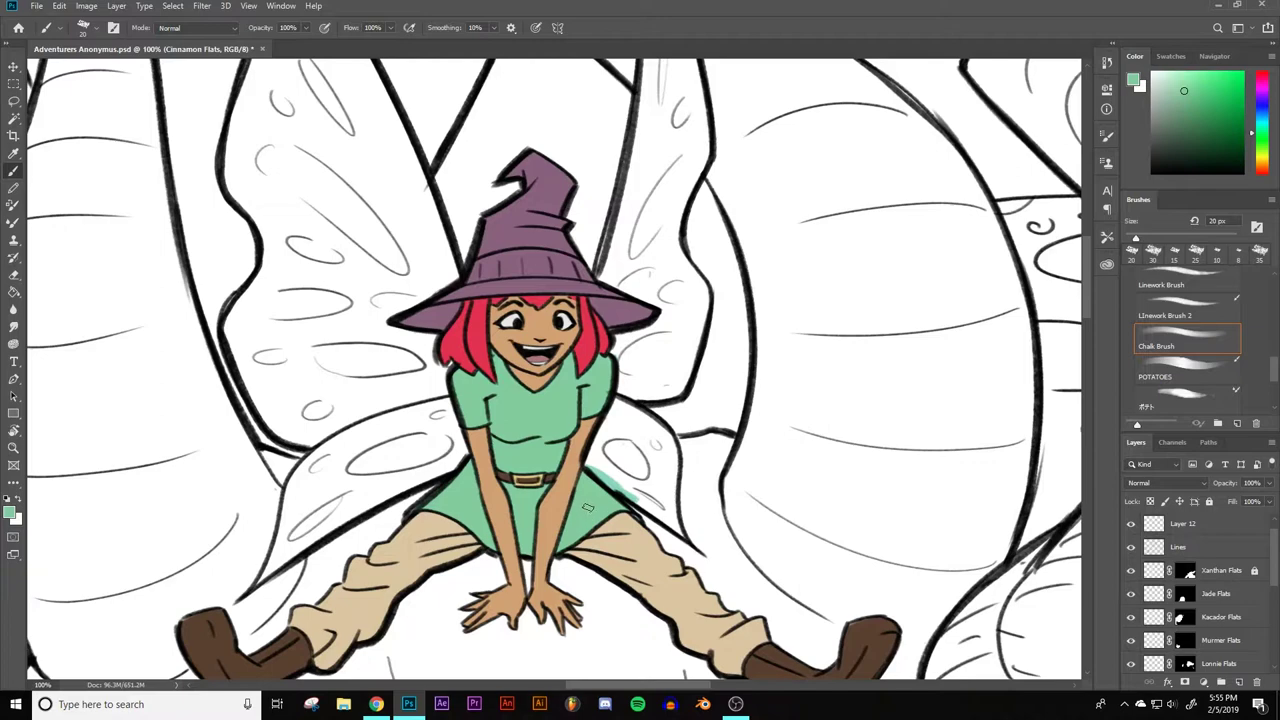
- Reduce the brush to 9 px and sample the skin tone from the arm beside the belt
scroll(590, 461, "down", 2)
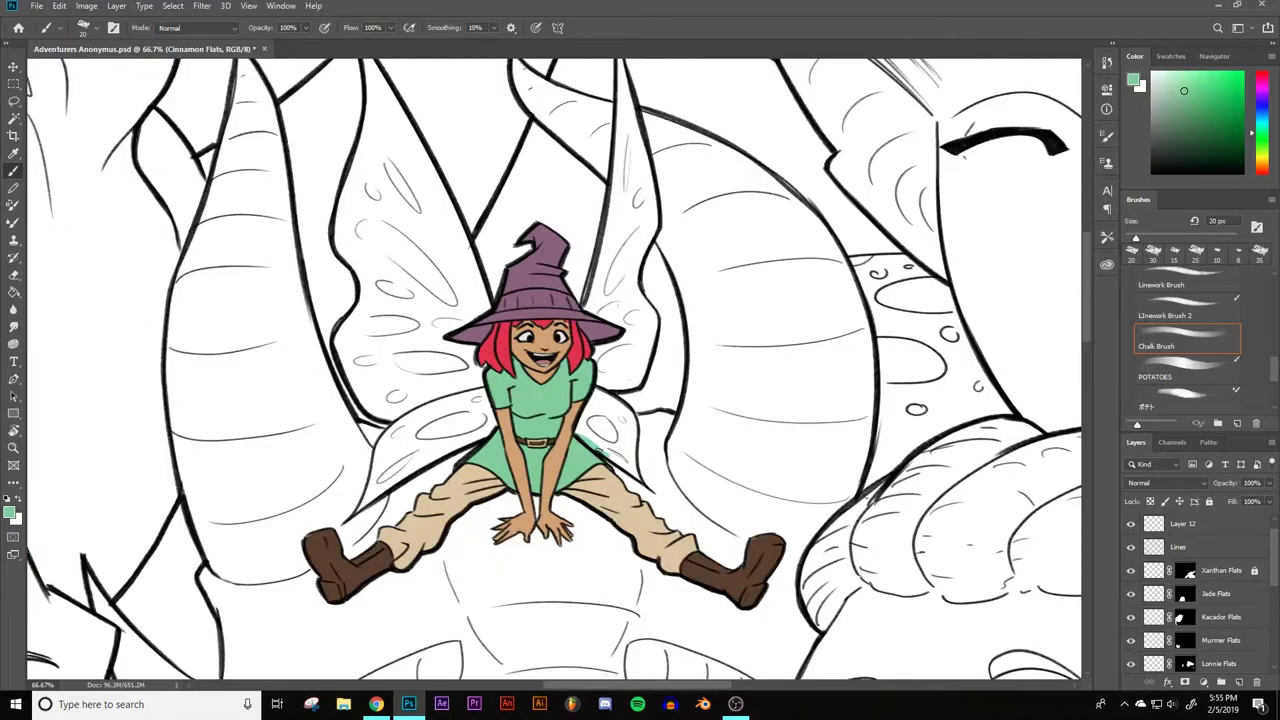
scroll(600, 455, "up", 1)
scroll(595, 510, "up", 2)
scroll(680, 572, "up", 2)
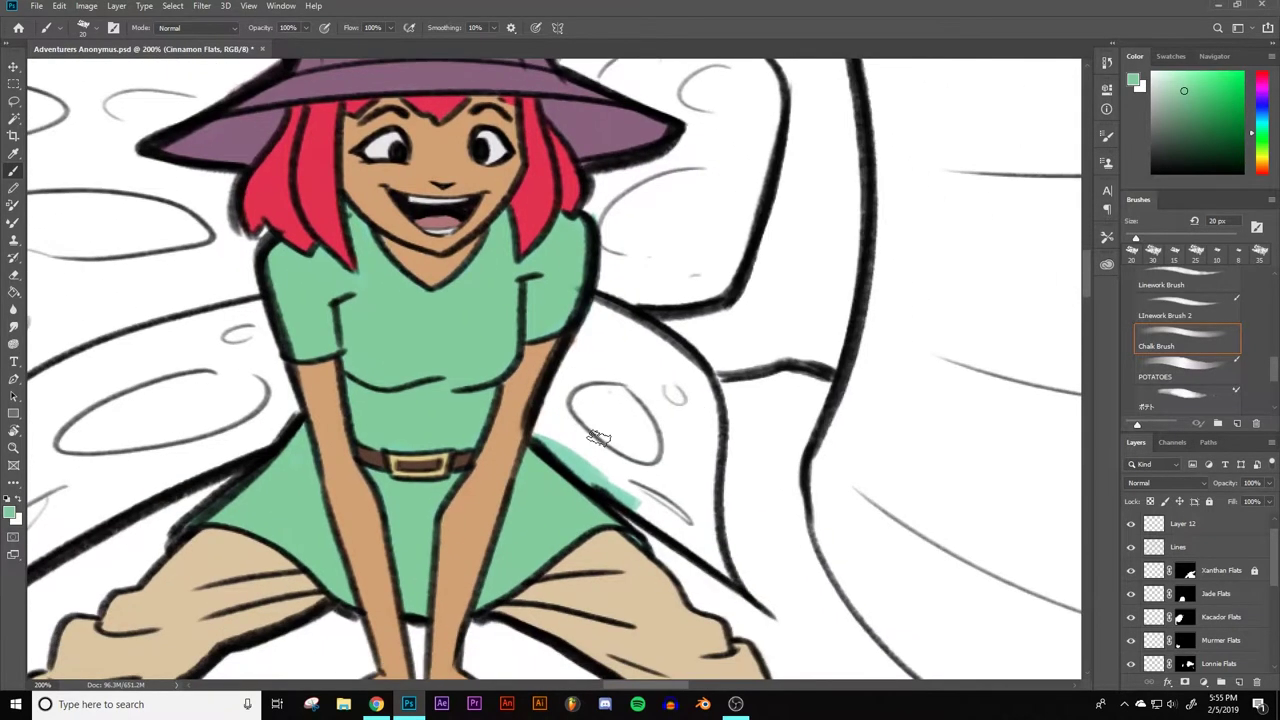
key("bracketleft")
key("bracketleft")
key("bracketleft")
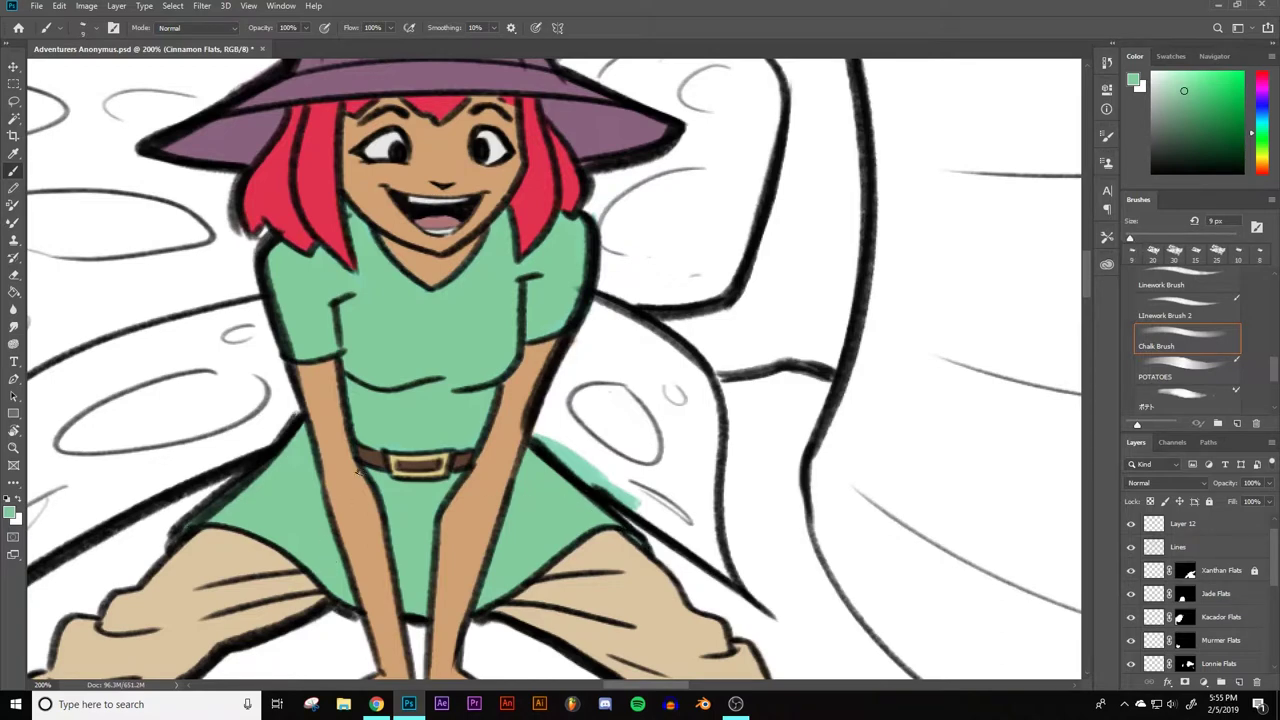
left_click(335, 470, "alt")
left_click_drag(449, 572, 450, 445)
- Recolour the band of the witch's hat light teal blue on the Cinnamon Flats layer
key("ctrl+minus")
key("ctrl+minus")
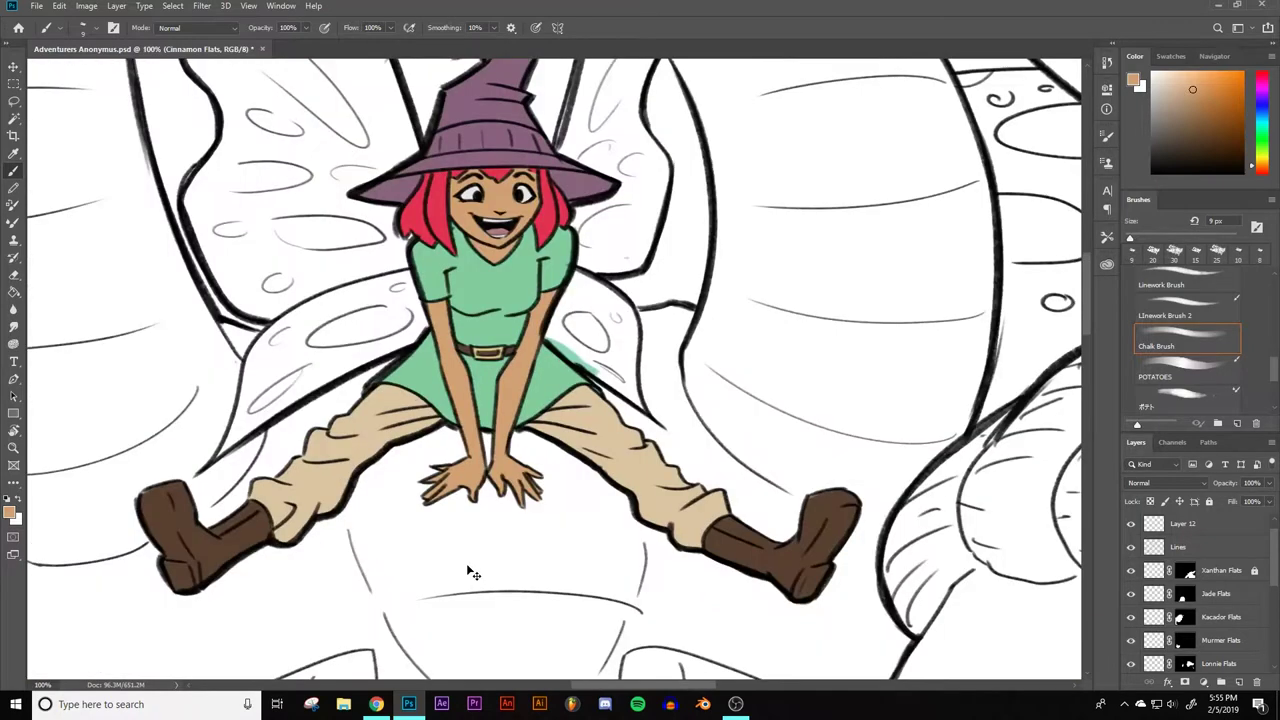
left_click_drag(537, 403, 520, 472)
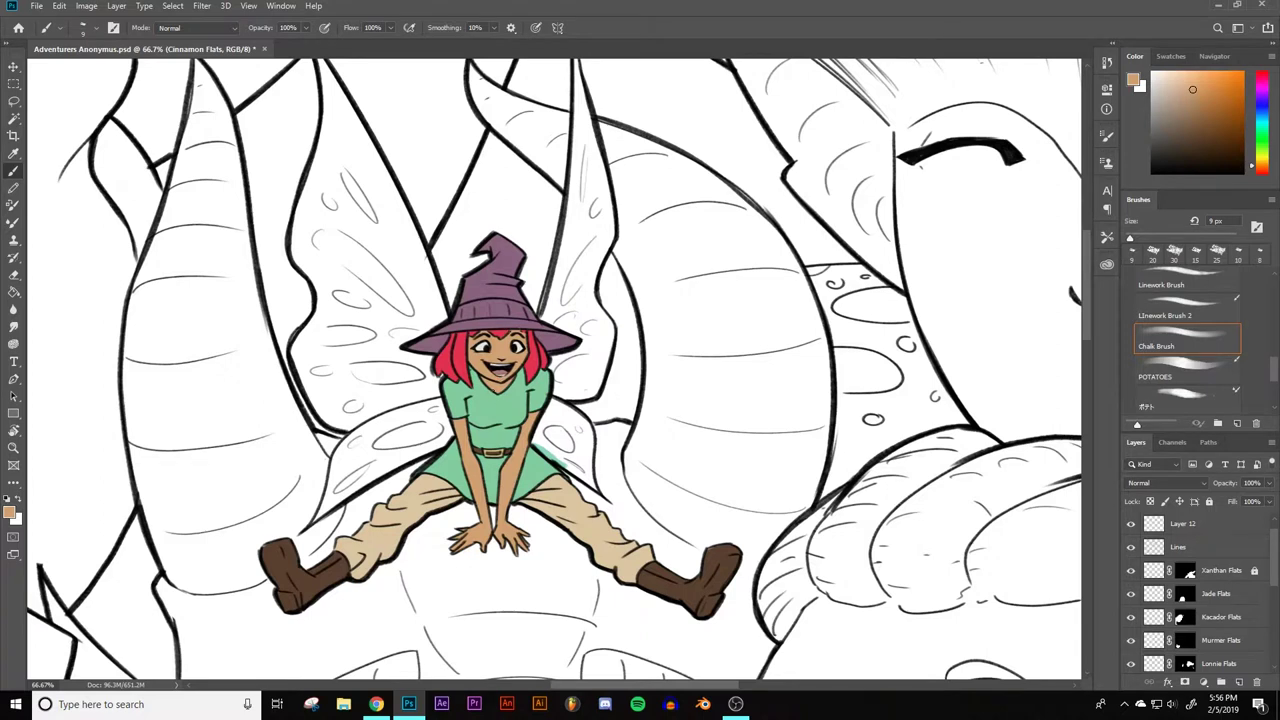
left_click_drag(566, 399, 546, 453)
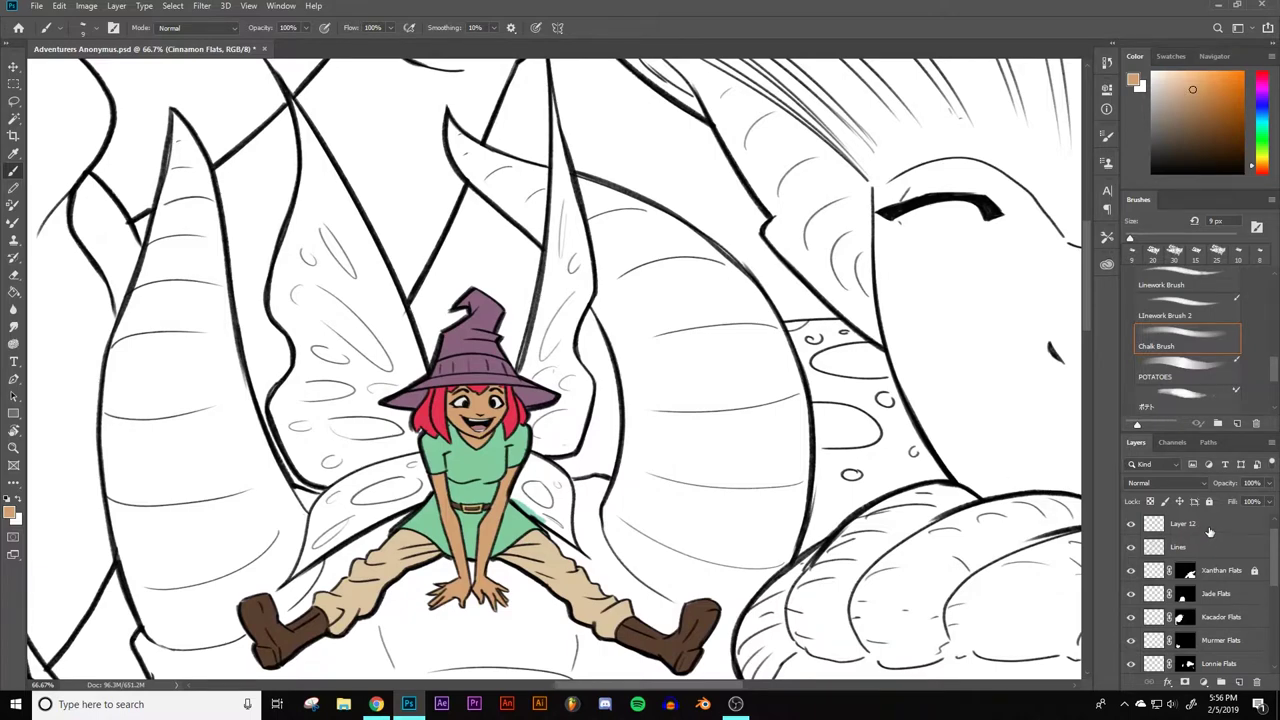
scroll(1275, 556, "down", 5)
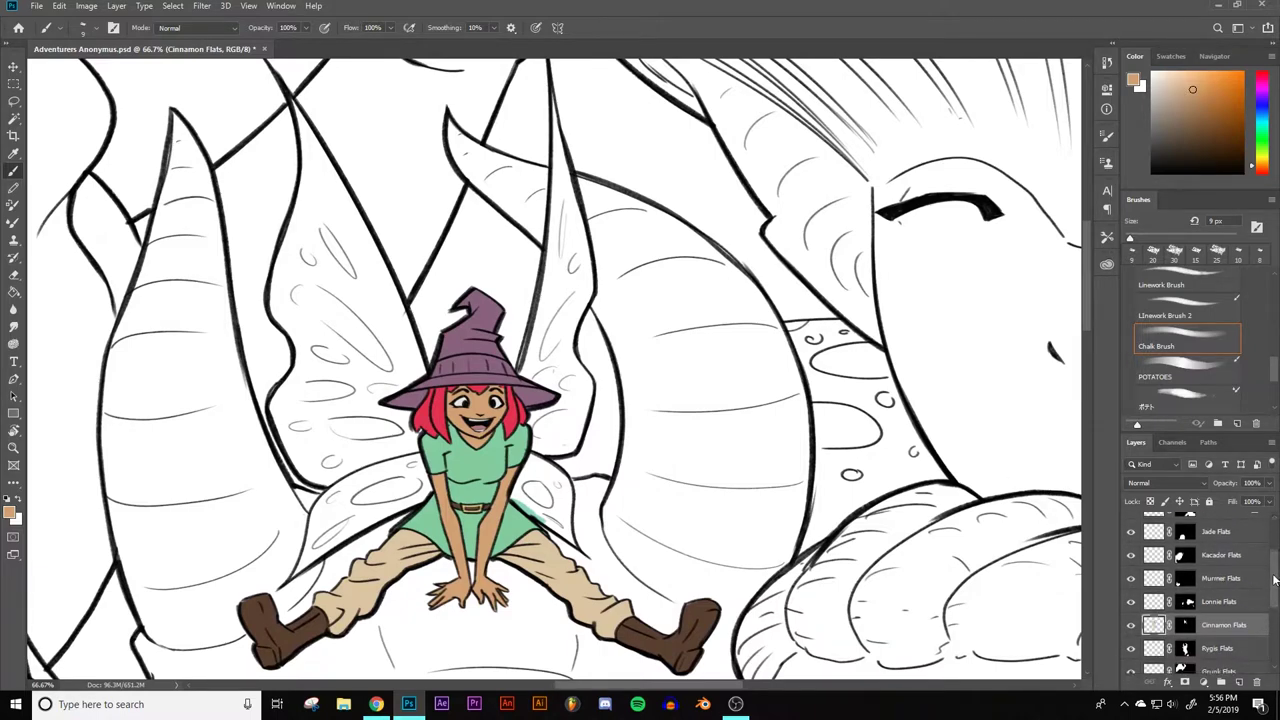
scroll(570, 383, "up", 1)
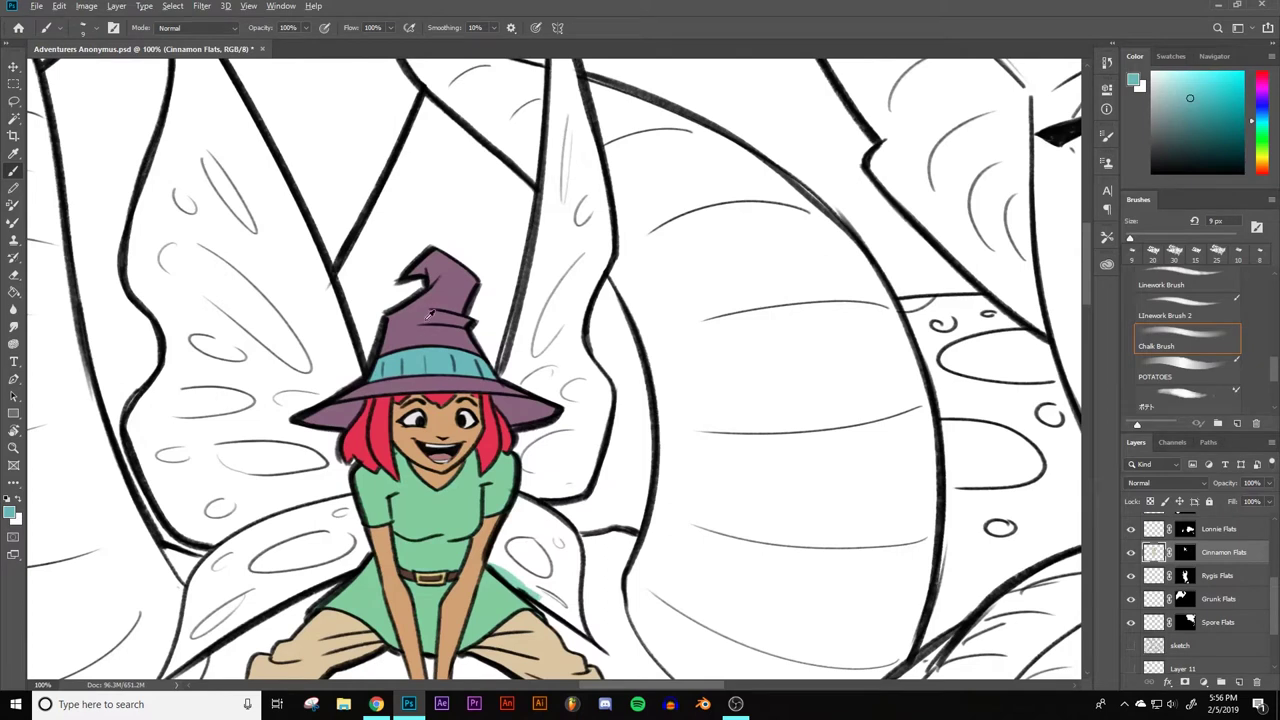
- Sample the hat's purple, darken and mute it, and paint the underside of the brim with a 10 to 20 px brush
left_click(426, 326, "alt")
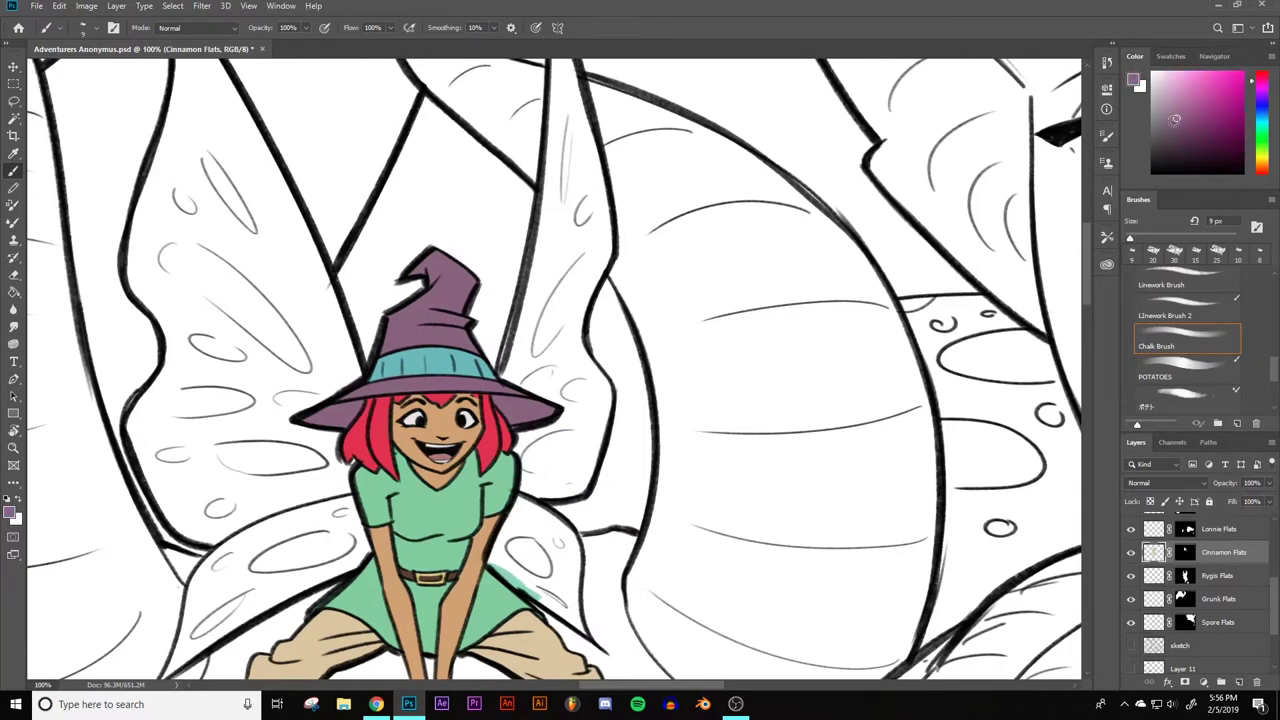
left_click(1167, 124)
left_click_drag(1176, 119, 1177, 135)
key("bracketright")
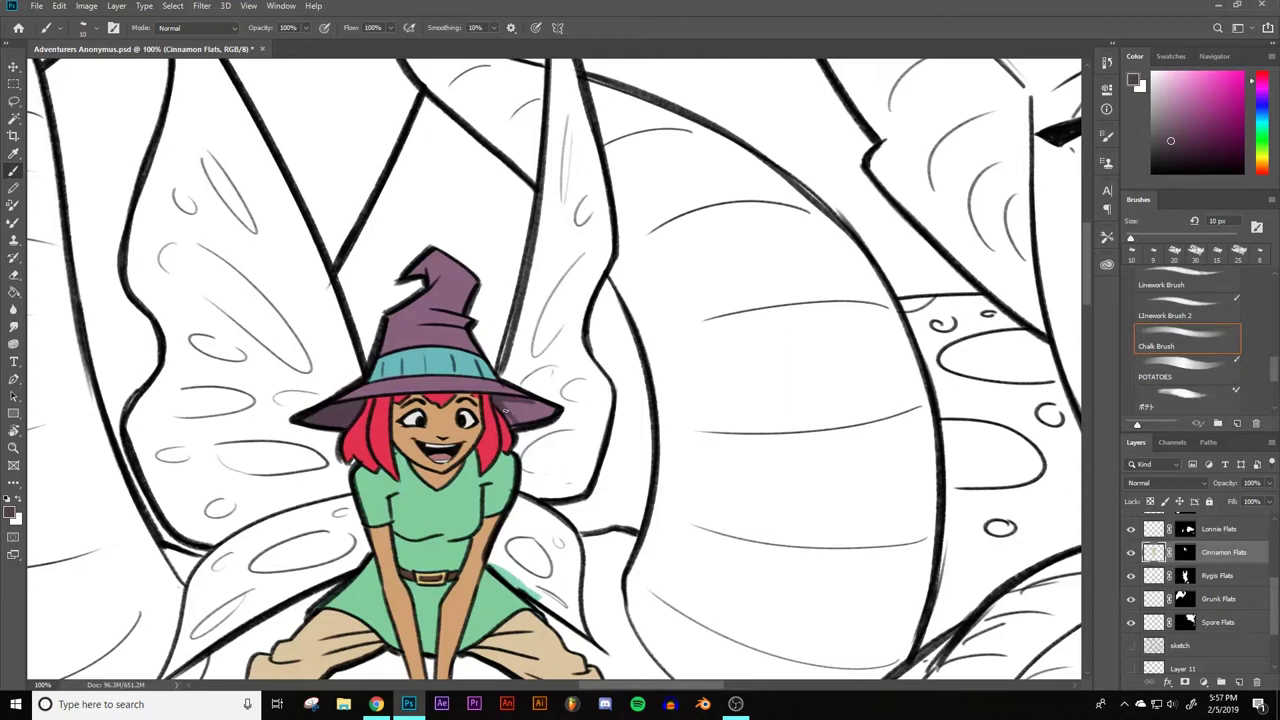
key("bracketright")
mouse_move(541, 405)
left_mouse_down()
mouse_move(510, 401)
mouse_move(549, 410)
left_mouse_up()
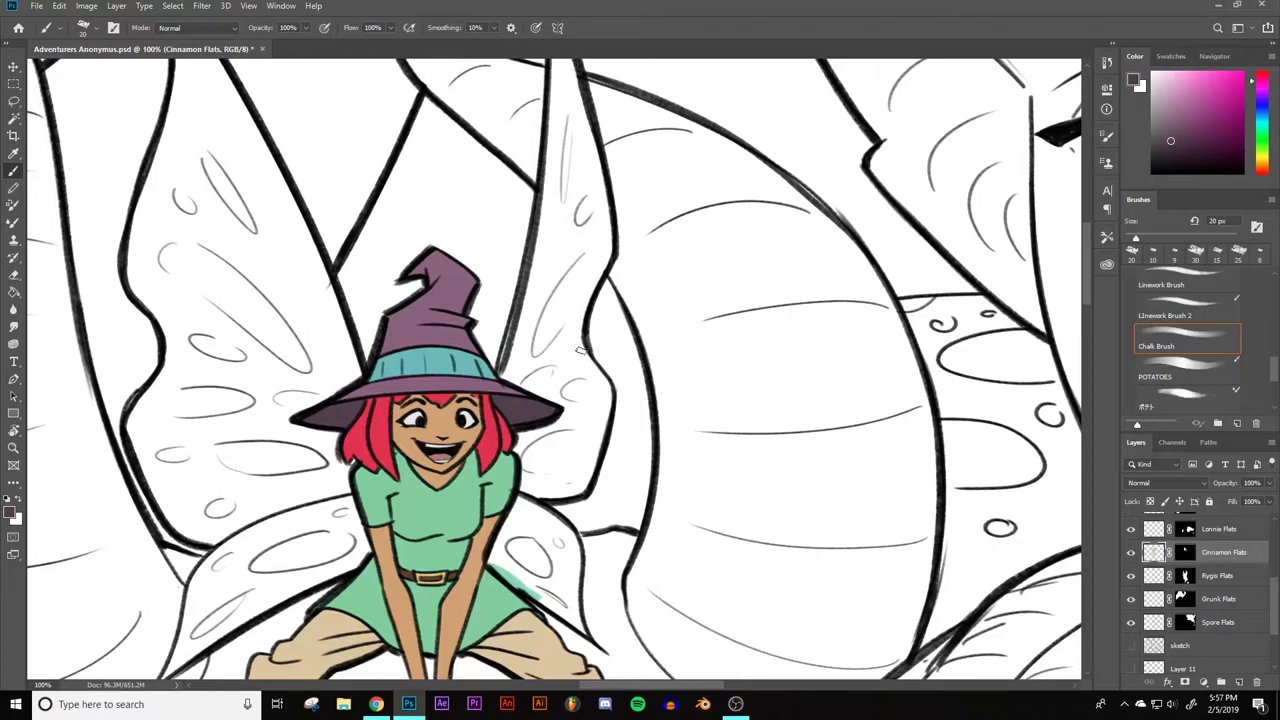
- Examine the coloured witch at several zoom levels, from close up to the whole group illustration
key("ctrl+minus")
key("ctrl+minus")
key("ctrl+minus")
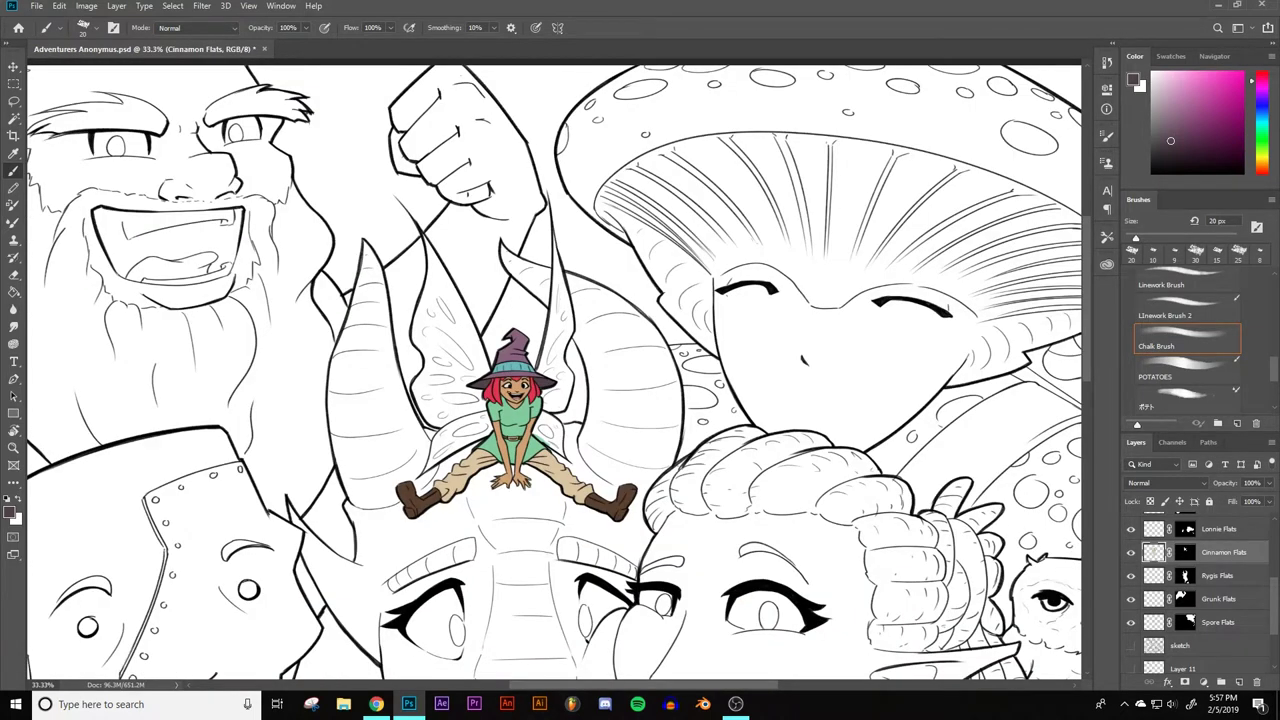
key("ctrl+plus")
key("ctrl+plus")
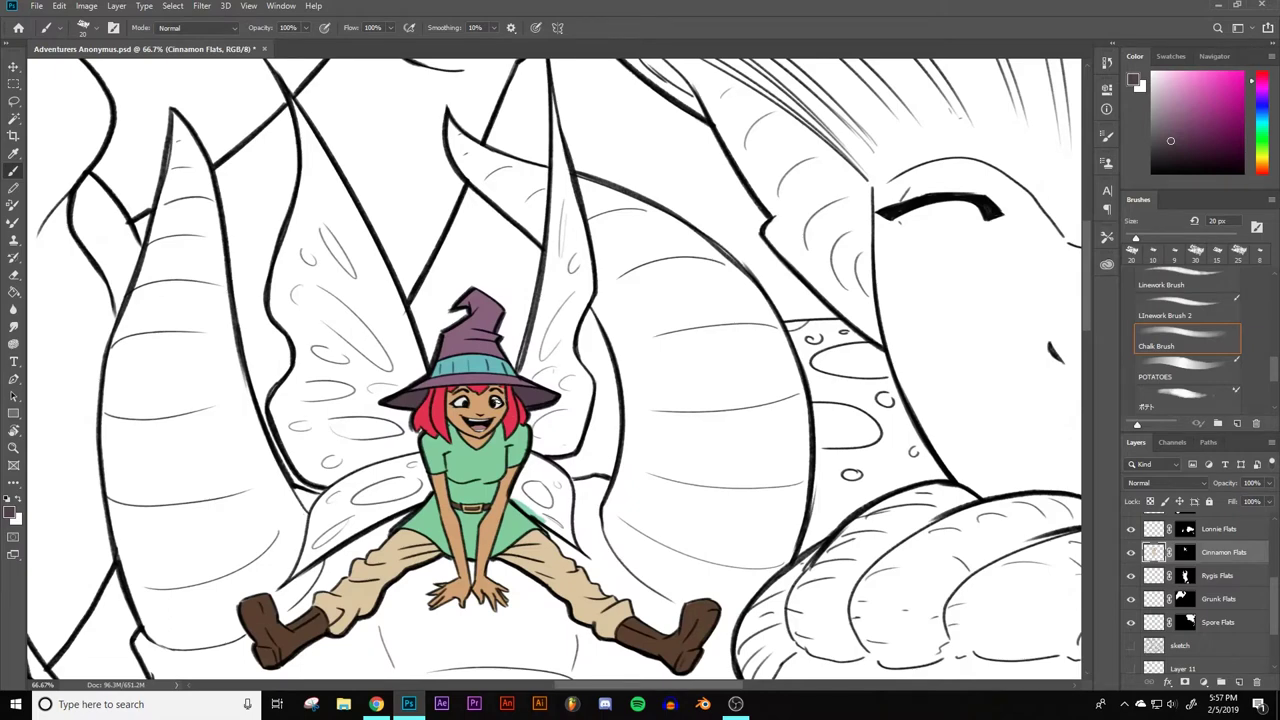
key("ctrl+minus")
key("ctrl+minus")
key("ctrl+minus")
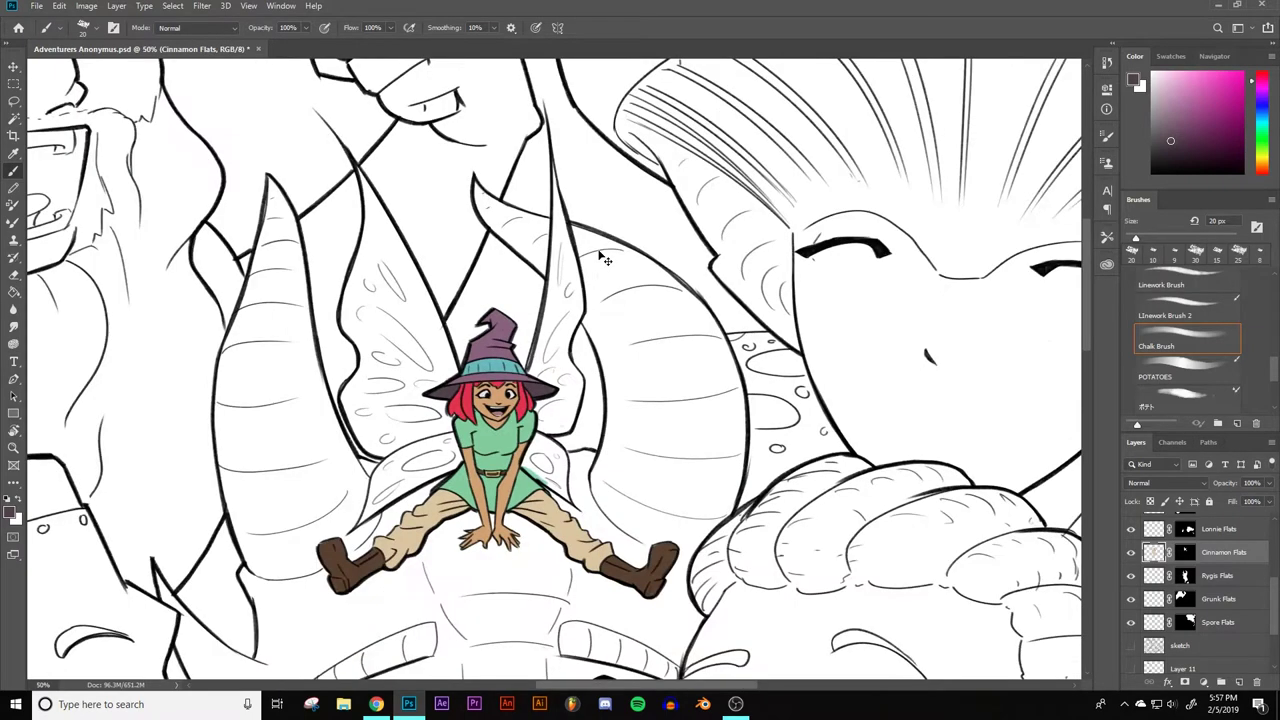
key("ctrl+plus")
key("ctrl+plus")
key("ctrl+minus")
key("ctrl+minus")
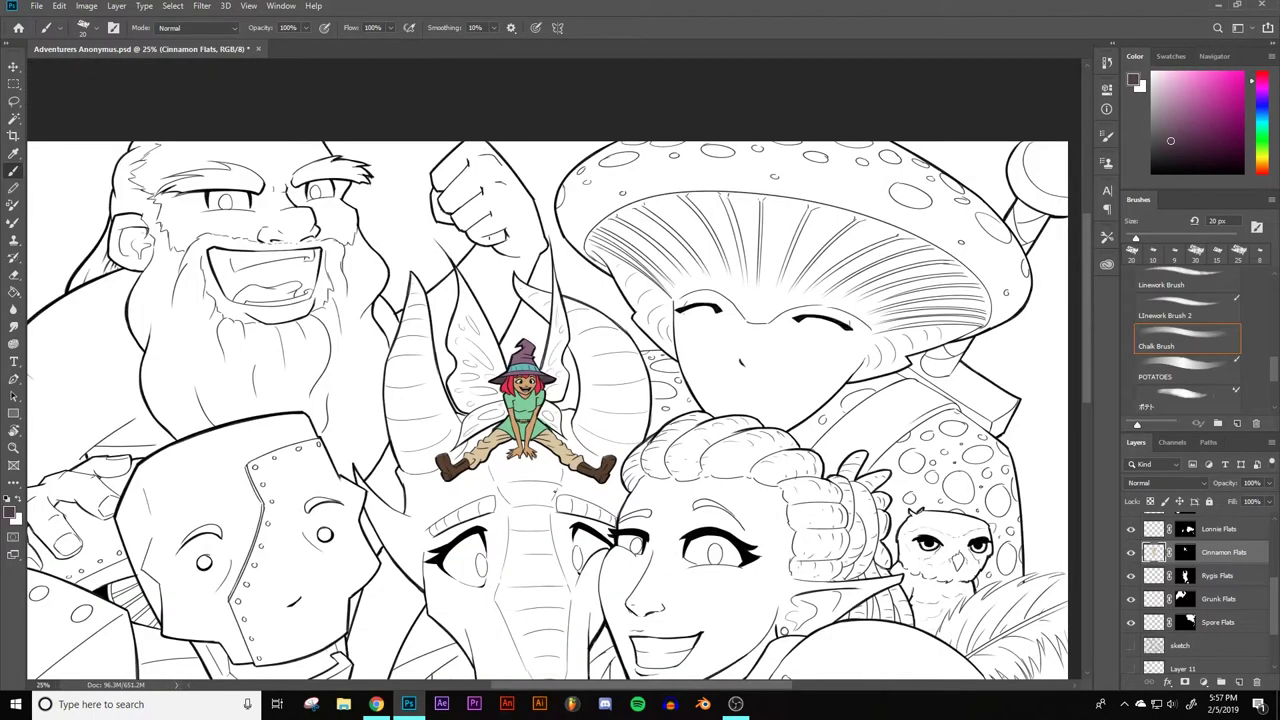
left_click_drag(618, 566, 604, 425)
key("ctrl+minus")
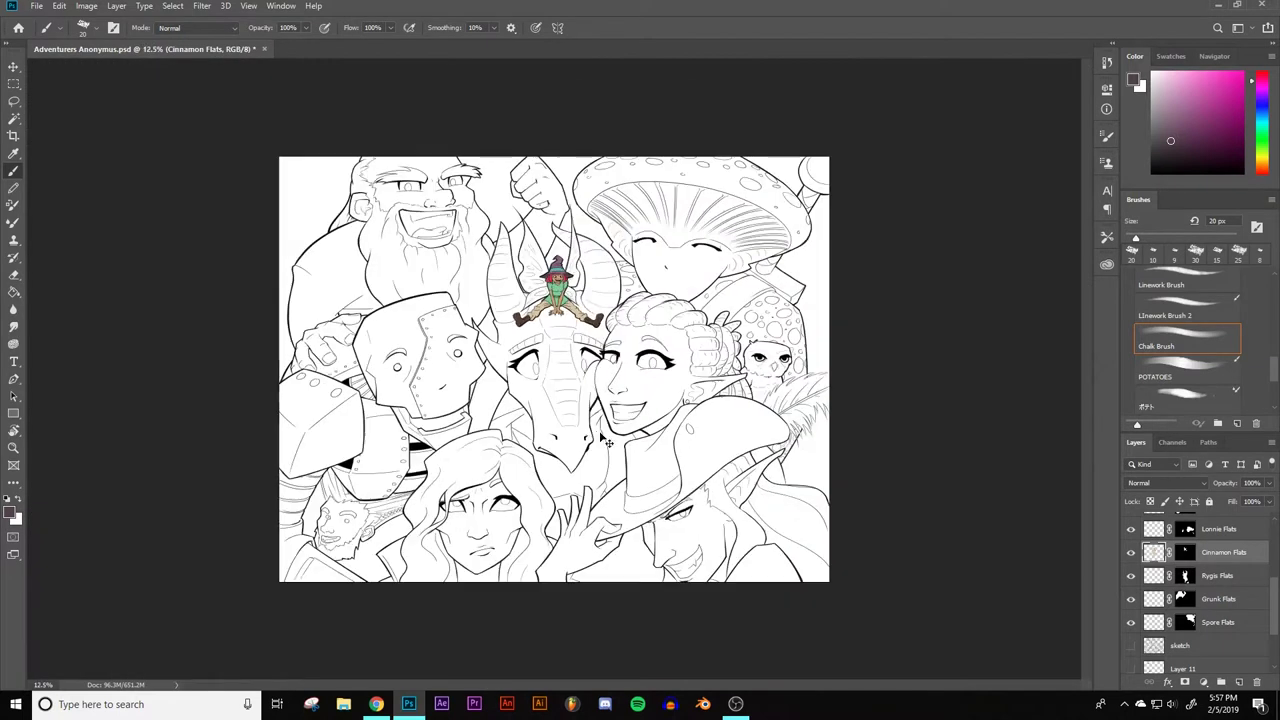